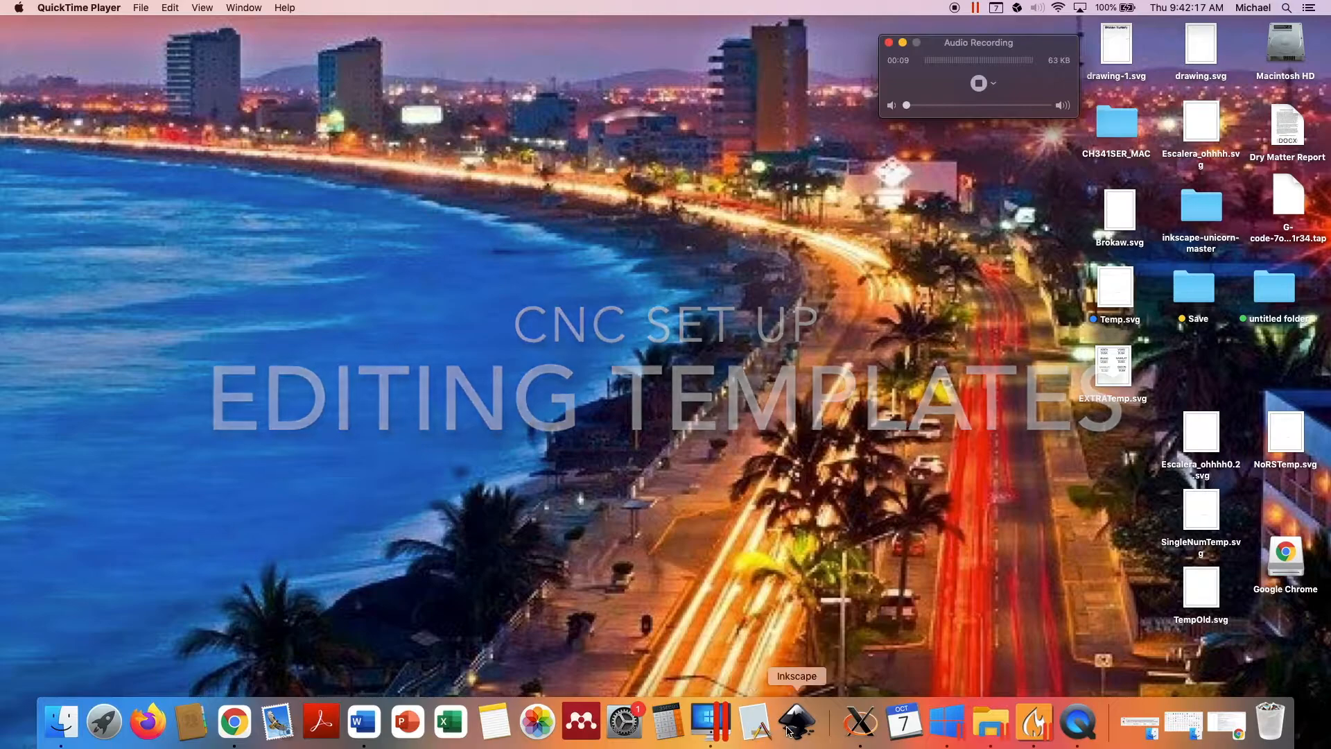
# Launch Inkscape and bring up the file-opening dialog.
pyautogui.click(796, 722)
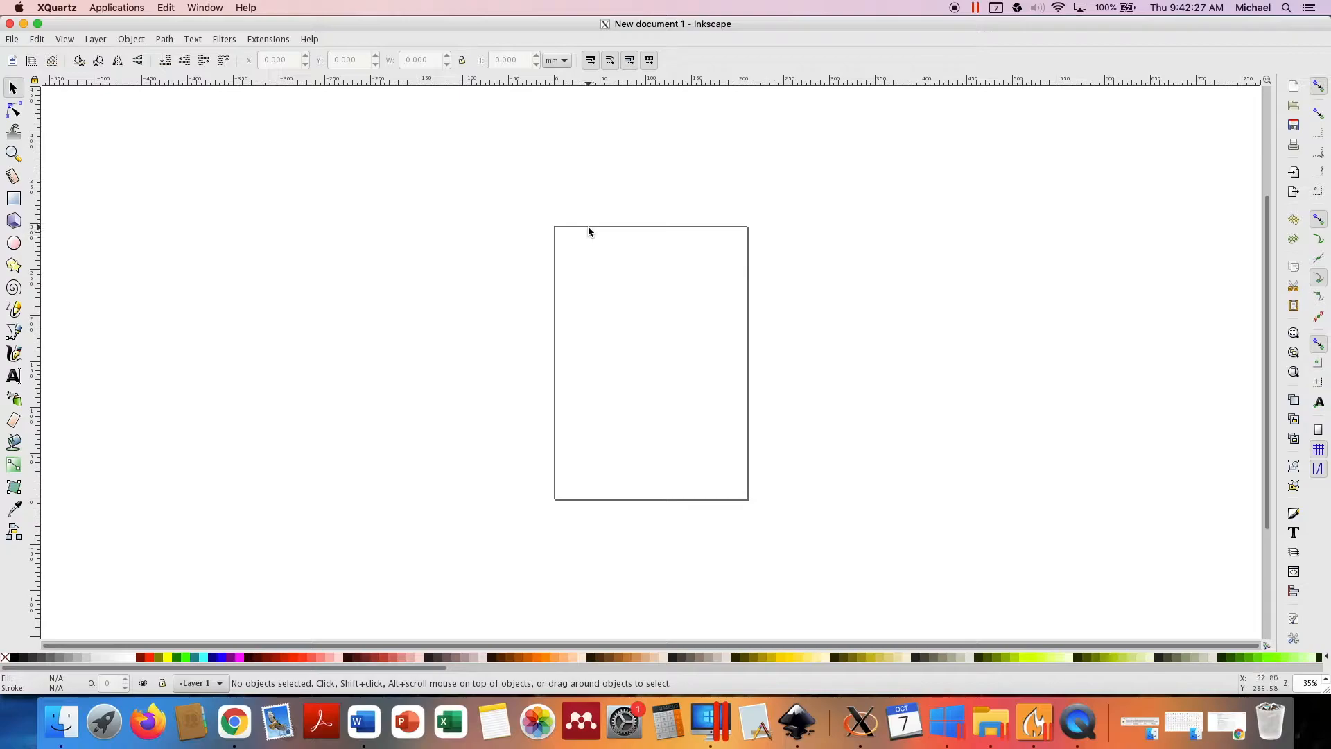
pyautogui.click(11, 39)
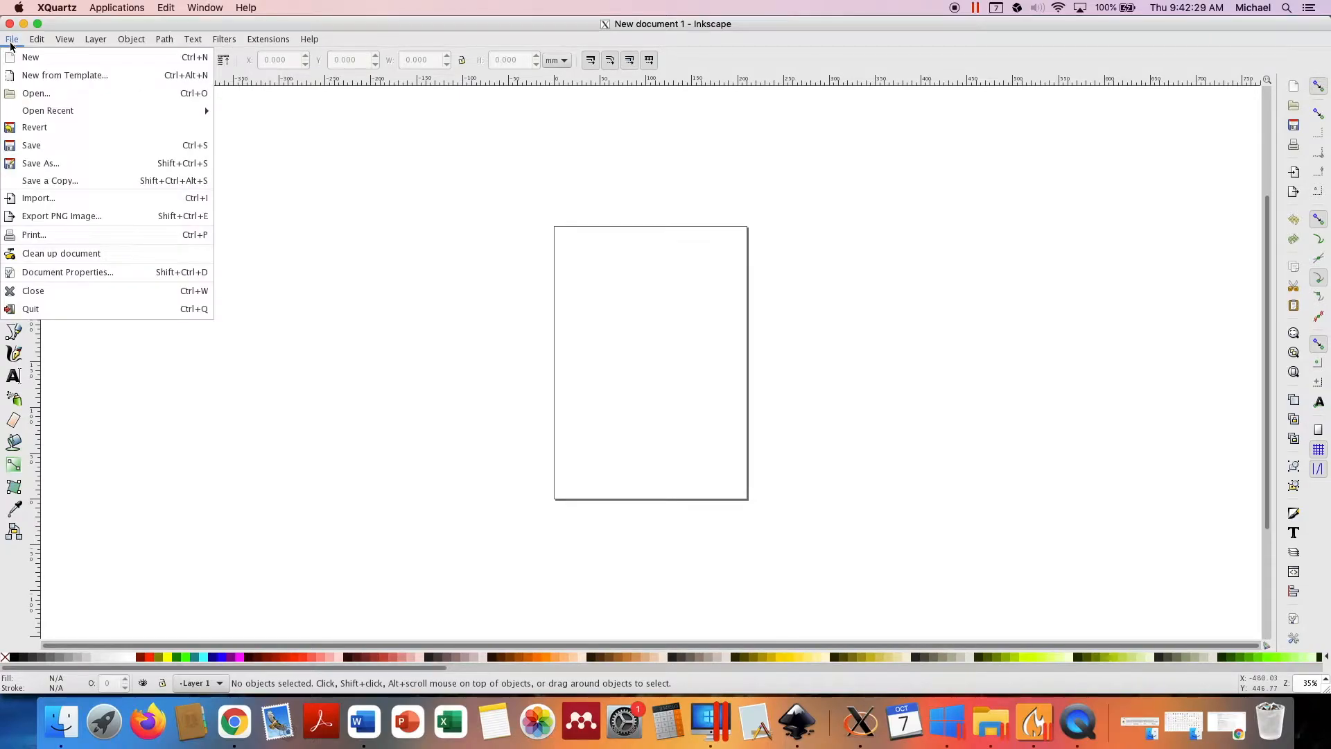
pyautogui.click(36, 94)
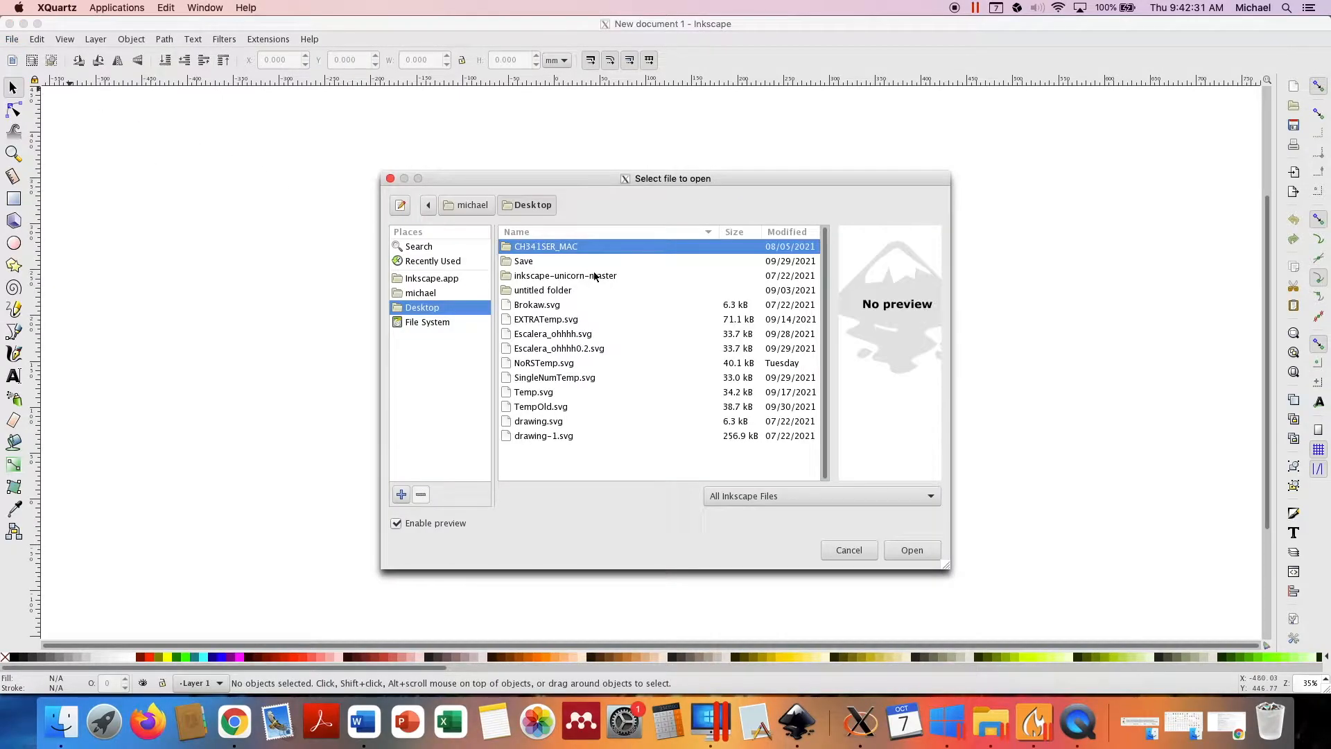
# Preview the EXTRATemp, Temp, TempOld, SingleNumTemp and NoRSTemp template files in the Desktop folder.
pyautogui.click(568, 325)
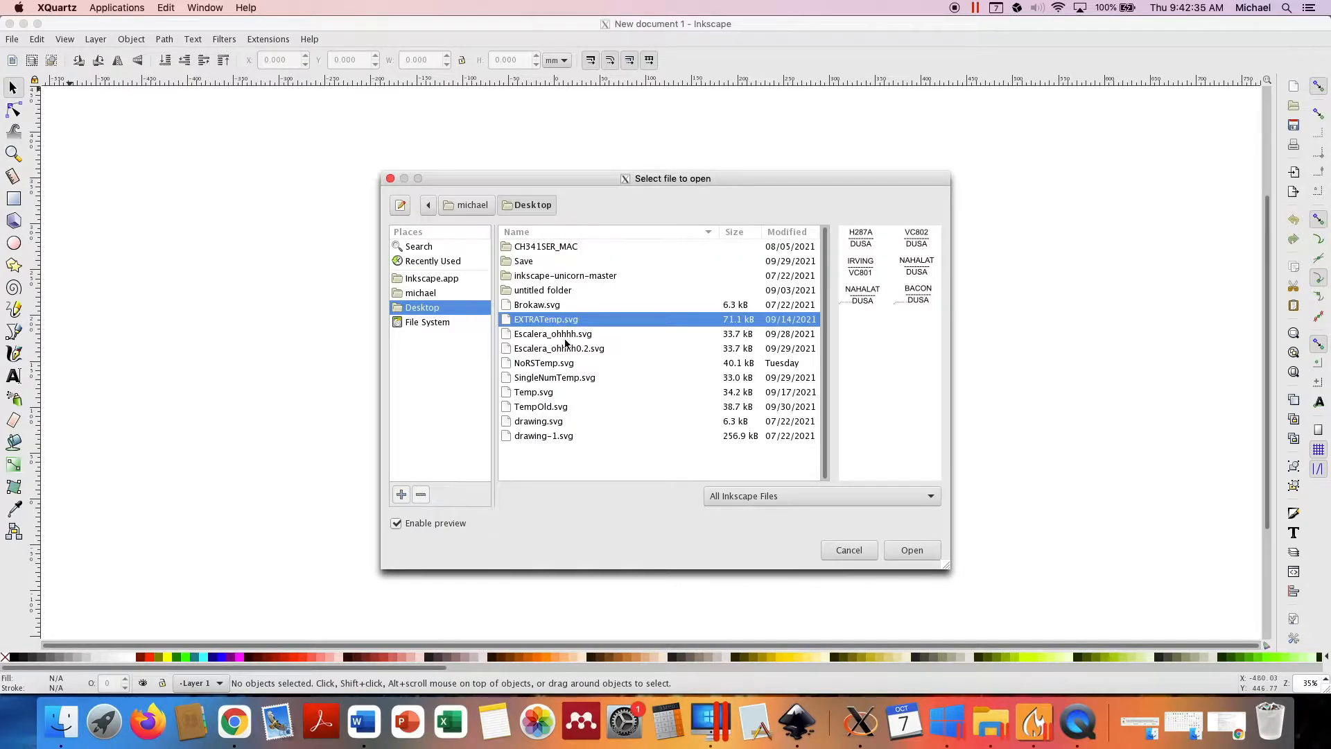
pyautogui.click(554, 393)
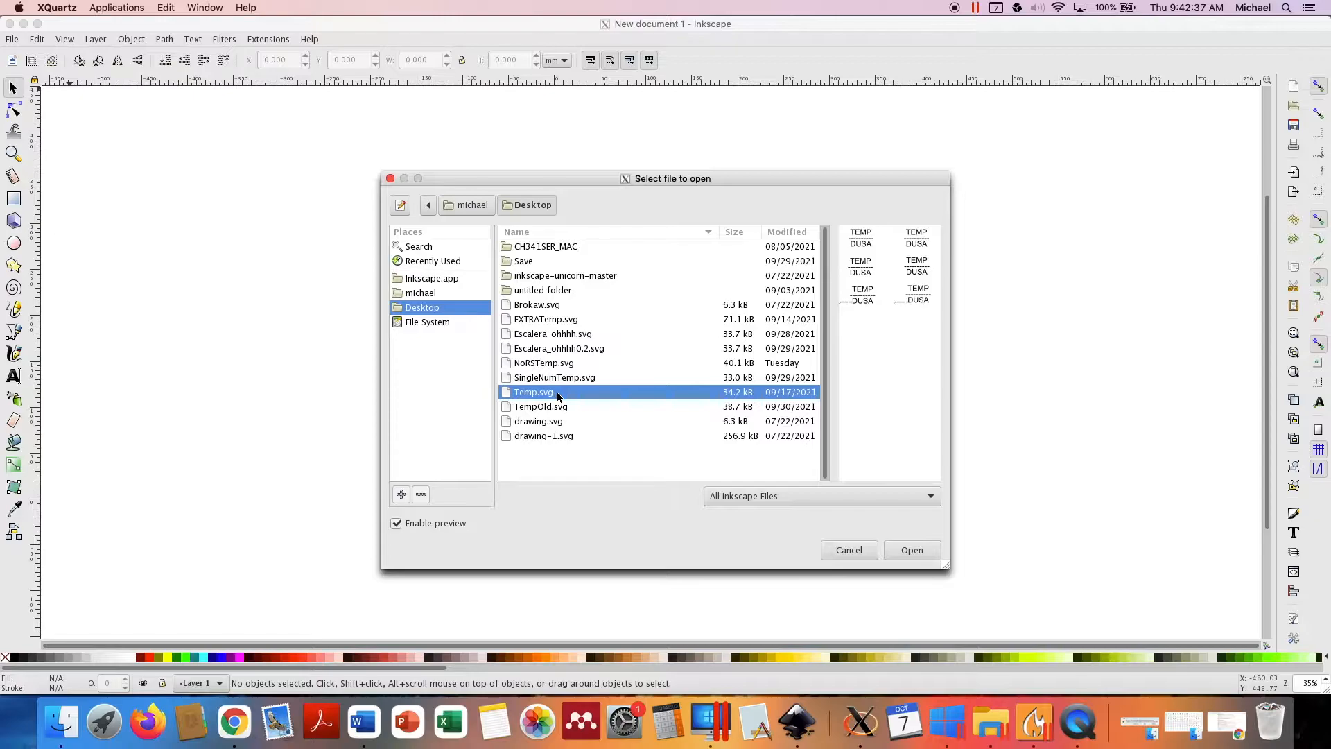
pyautogui.click(559, 409)
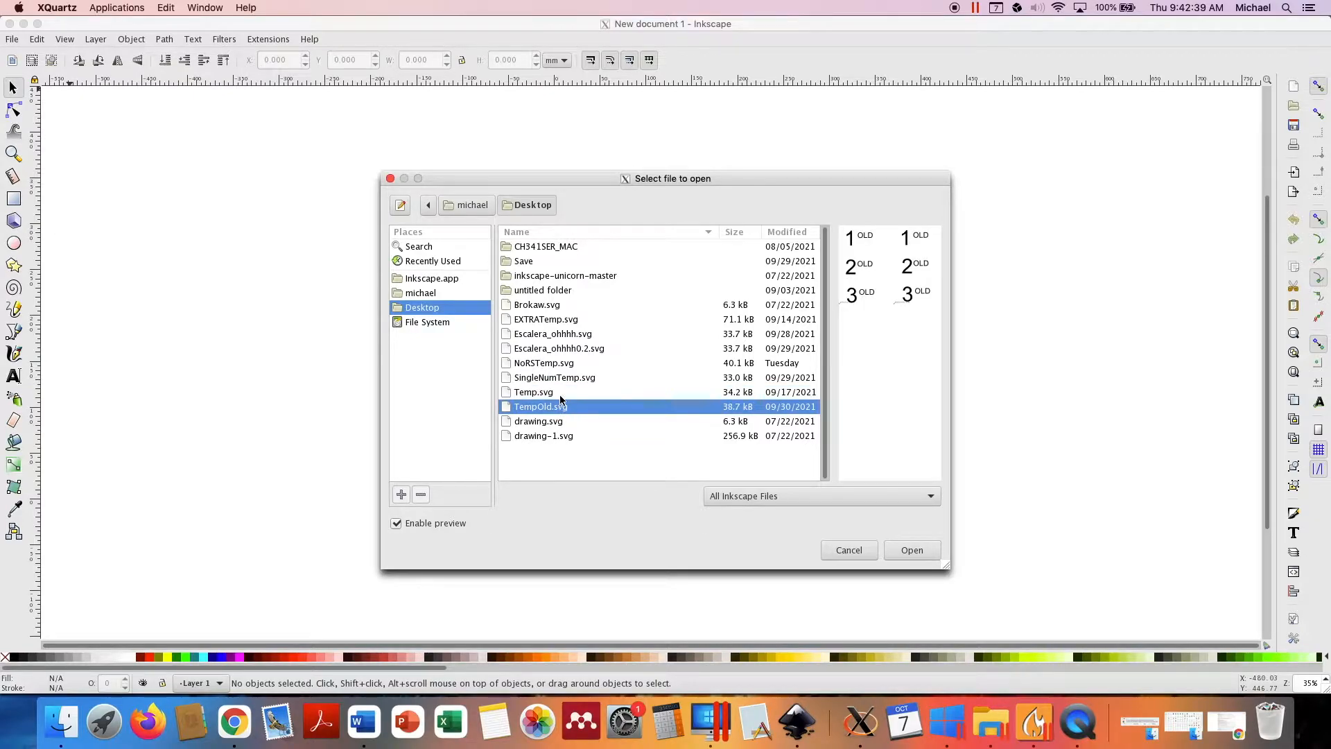
pyautogui.click(563, 381)
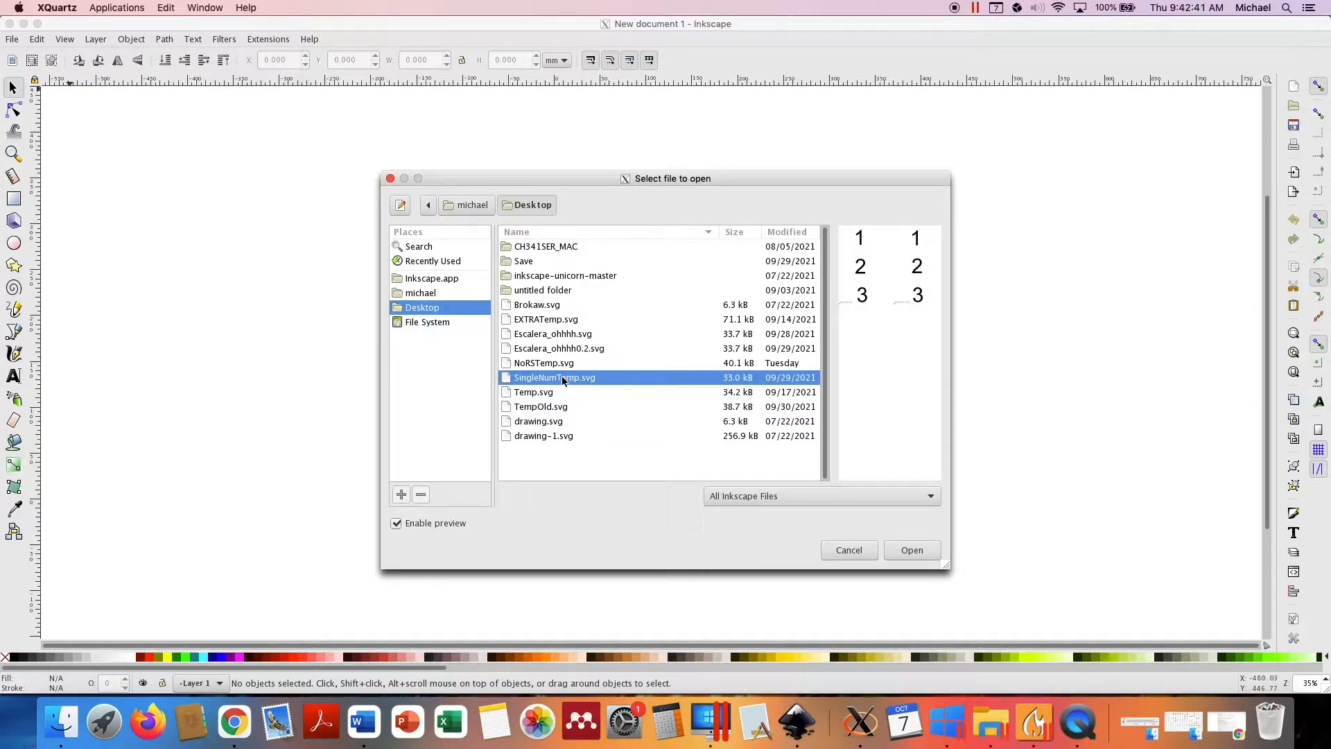
pyautogui.click(552, 366)
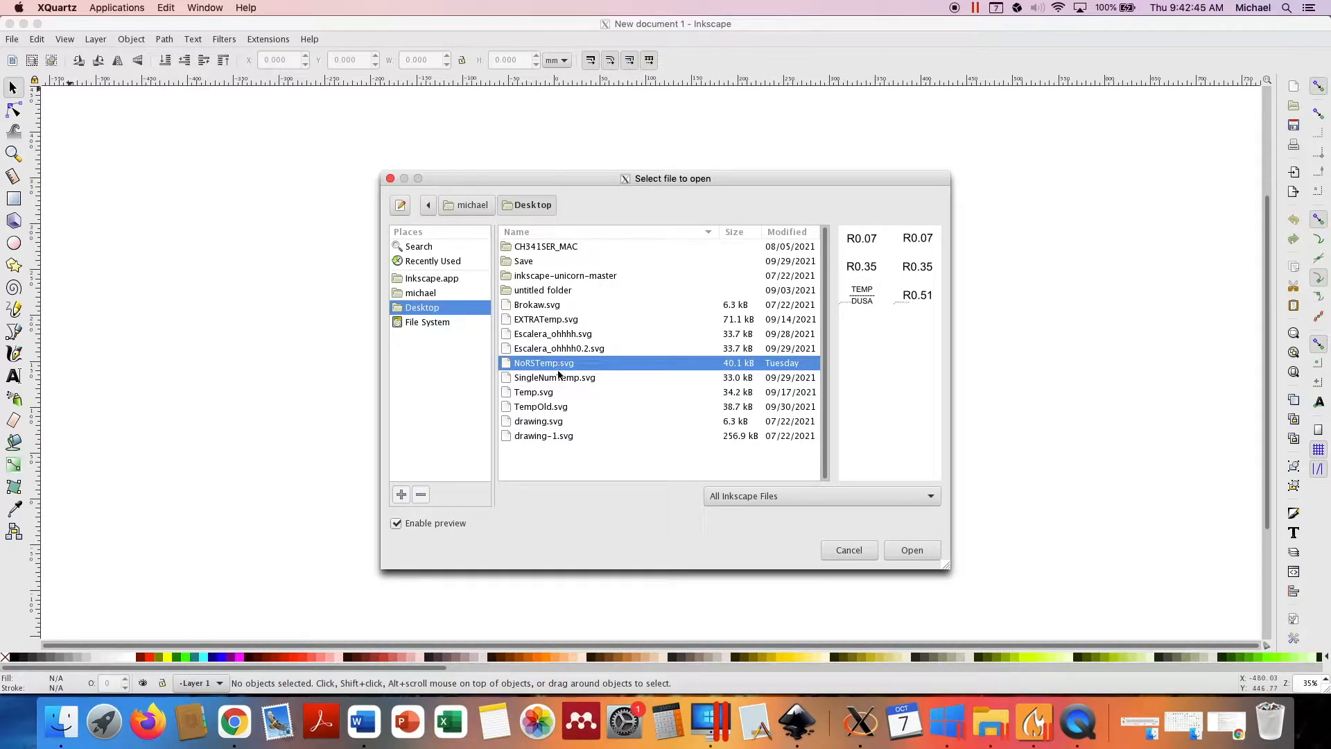
pyautogui.click(558, 412)
pyautogui.click(542, 394)
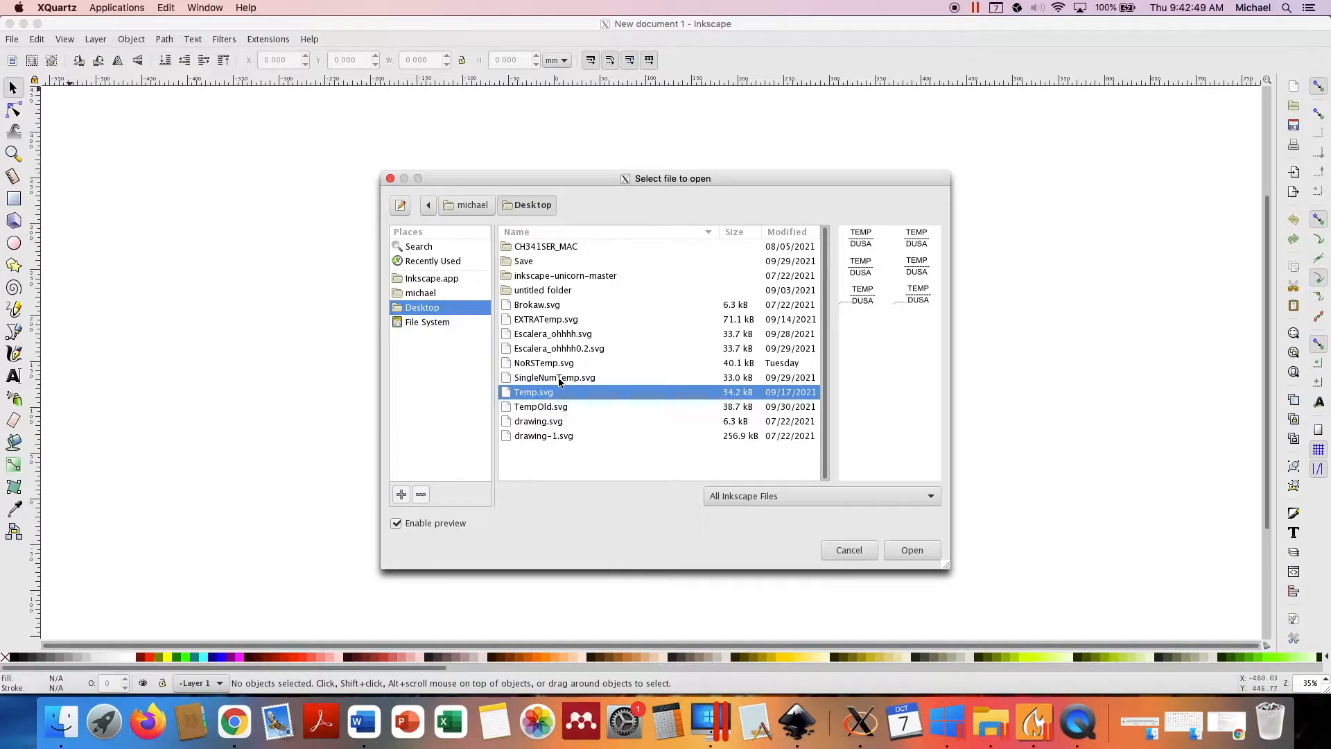
# Open the Temp.svg template from the Desktop folder.
pyautogui.click(558, 378)
pyautogui.click(554, 393)
pyautogui.click(912, 550)
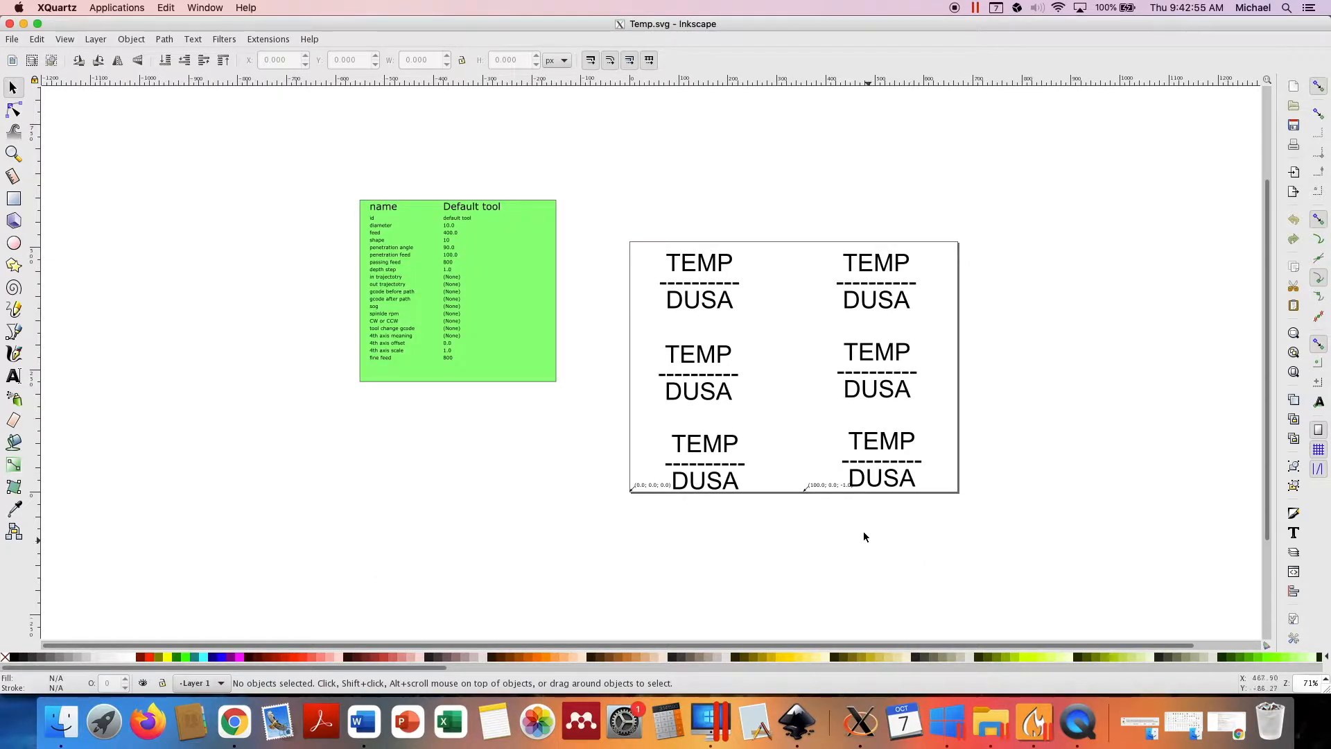
pyautogui.moveTo(1021, 453); pyautogui.dragTo(858, 455)
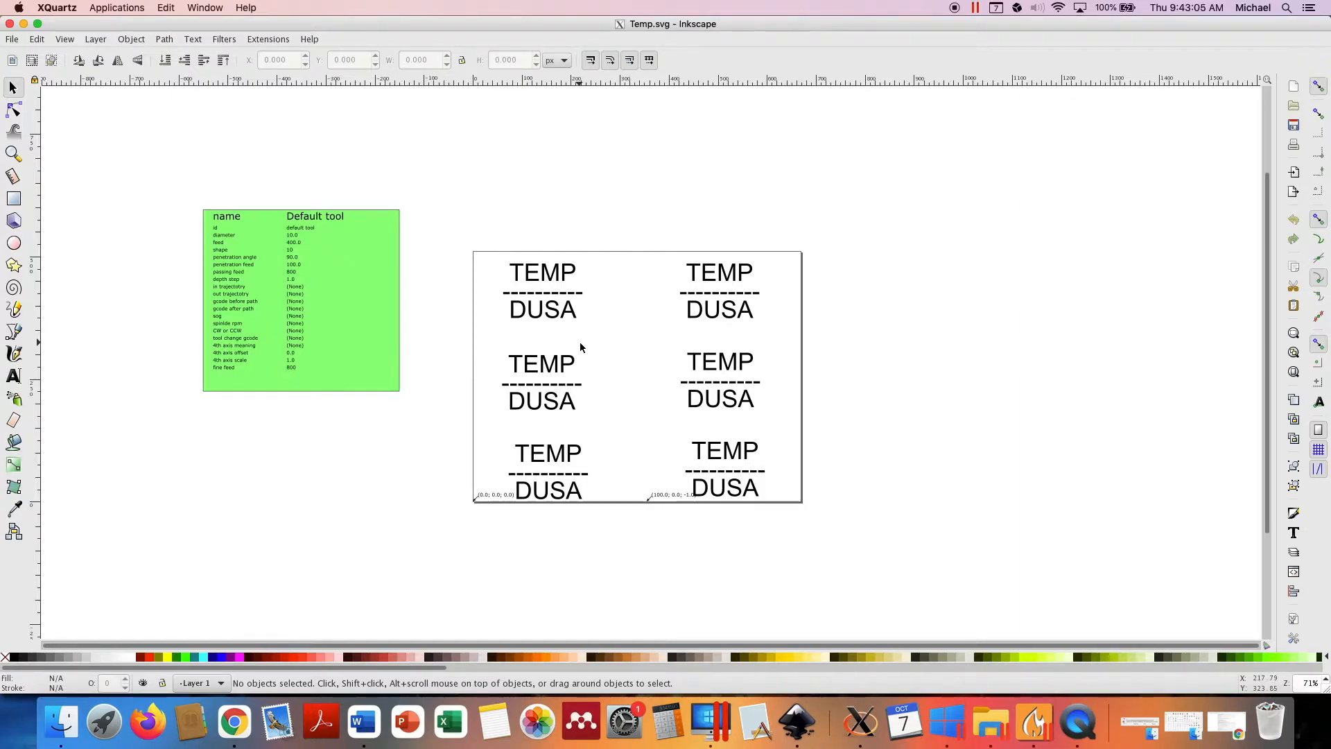
pyautogui.scroll(-3, 522, 196)
pyautogui.hscroll(3, 522, 197)
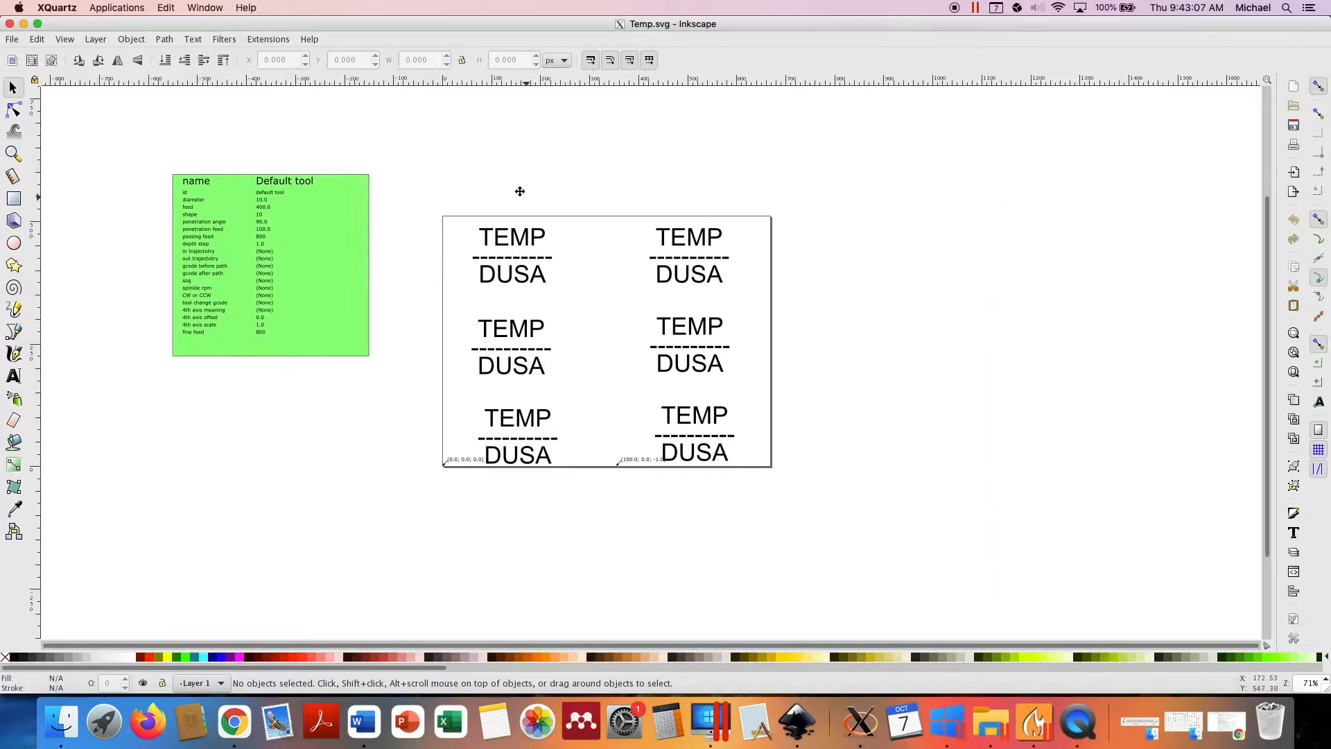
pyautogui.scroll(4, 495, 191)
pyautogui.hscroll(-4, 495, 191)
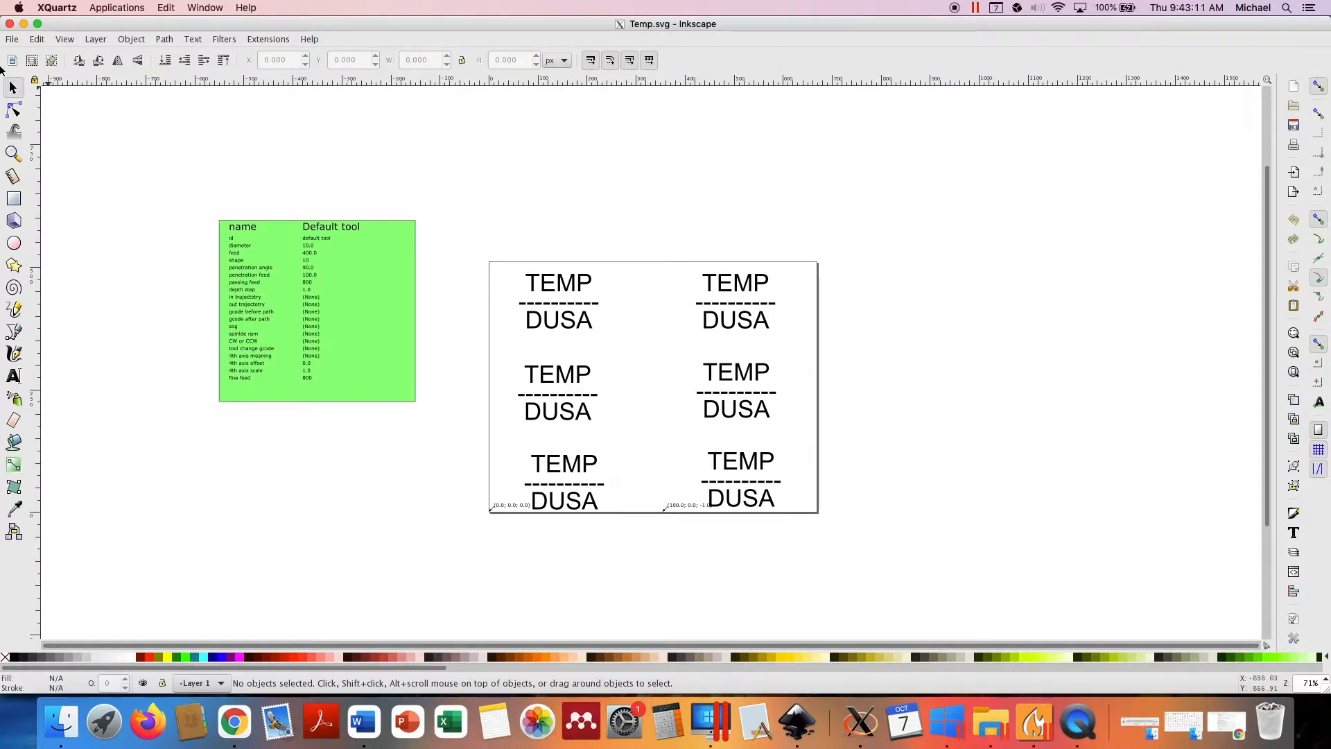
# Select several of the template's objects one after another with the Select tool to see how they are separated.
pyautogui.press('w')
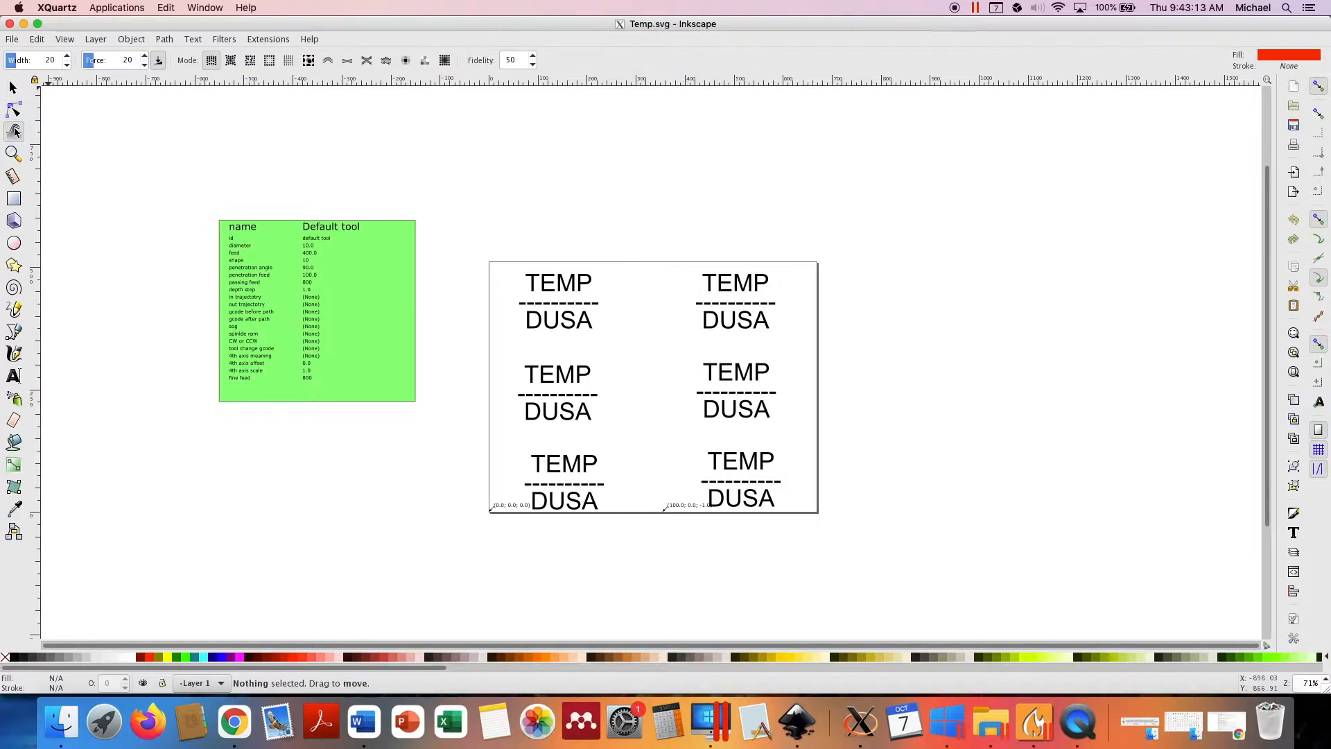
pyautogui.click(14, 90)
pyautogui.click(348, 264)
pyautogui.click(537, 327)
pyautogui.click(739, 324)
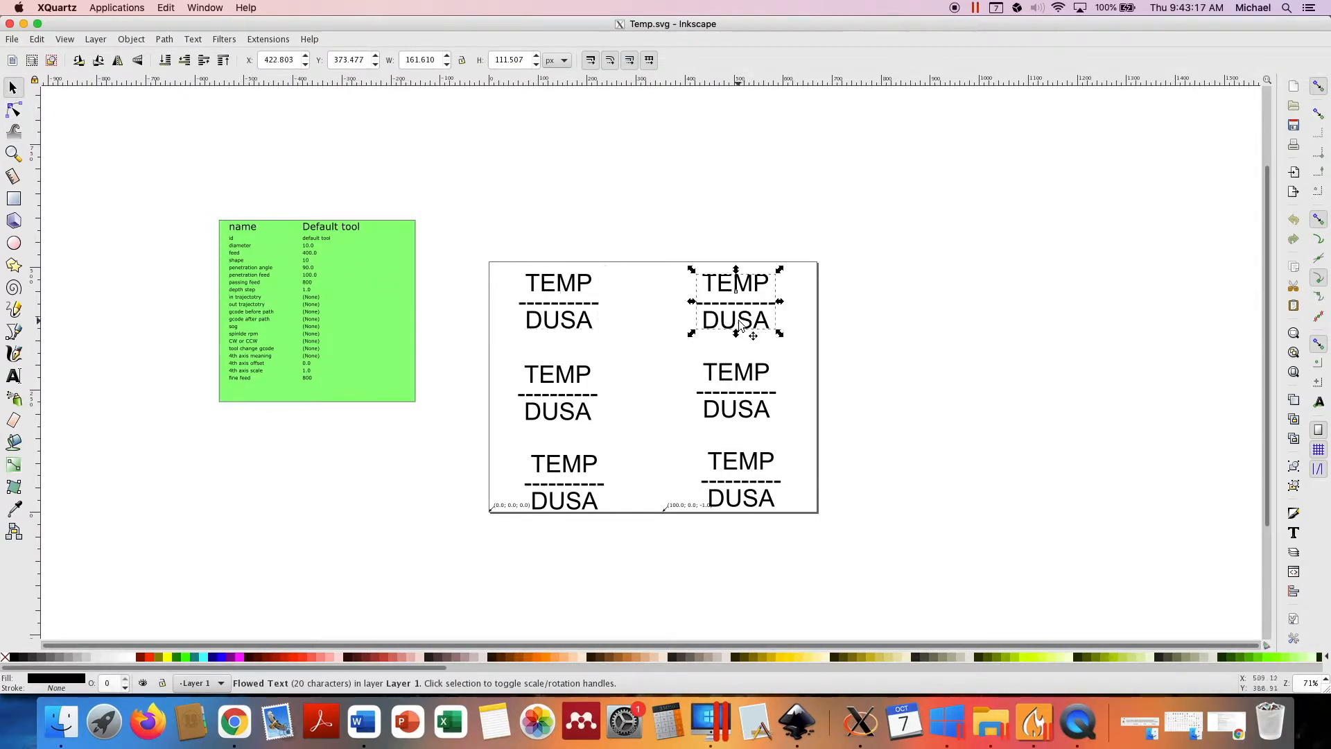
pyautogui.click(577, 378)
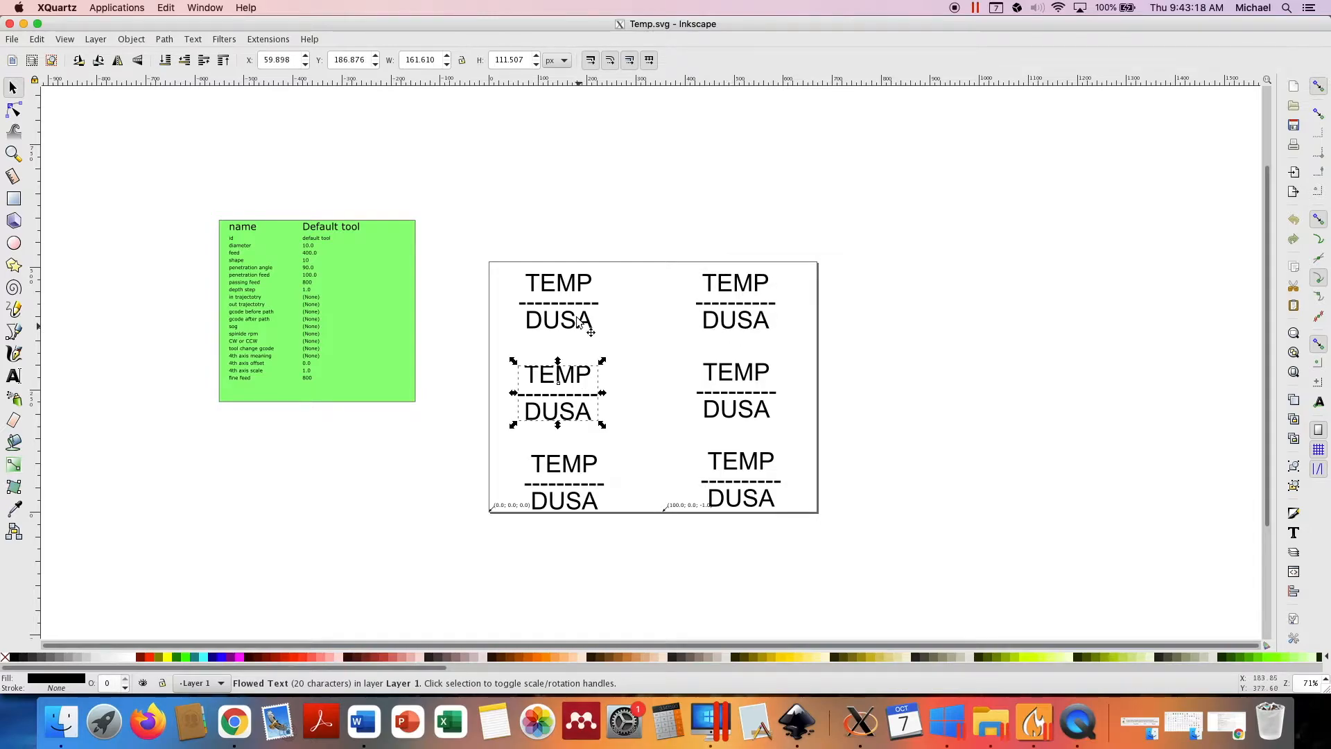
# Replace "DUSA" with "Toro cyn" in the first TEMP label of the left column.
pyautogui.click(556, 281)
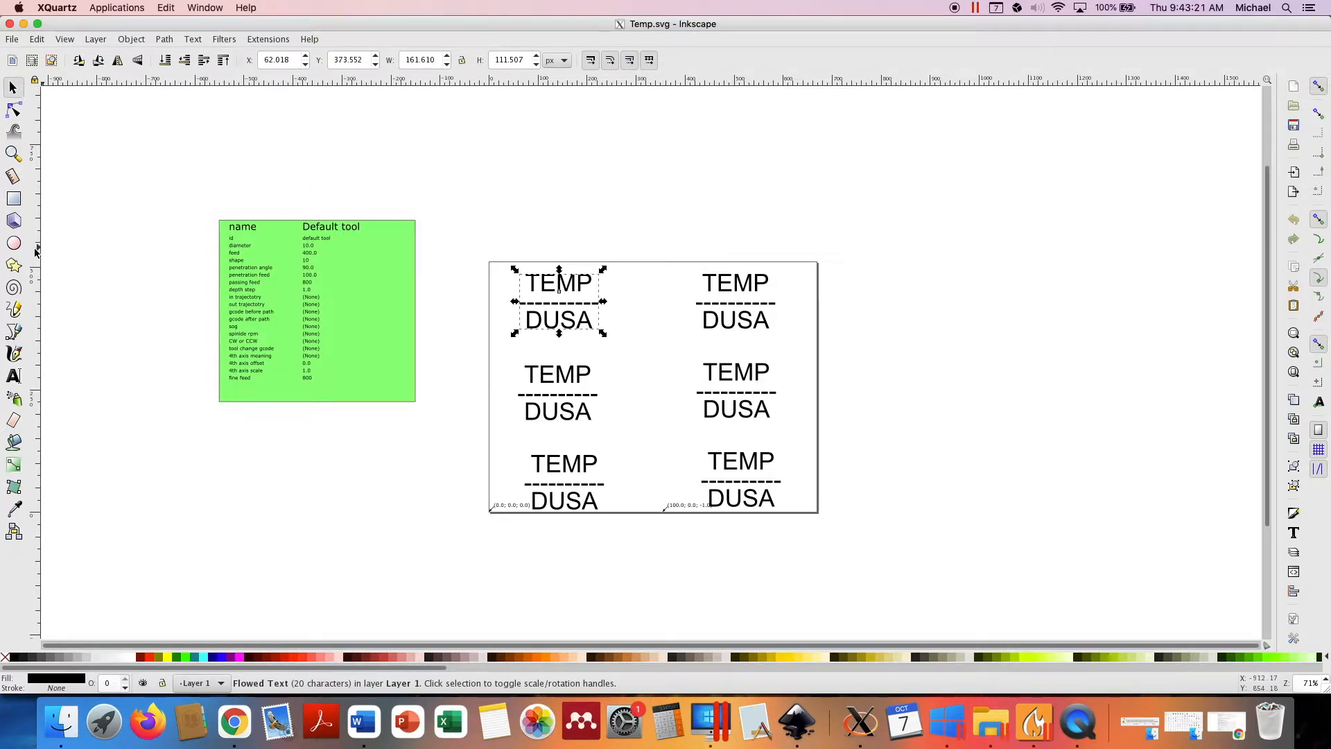
pyautogui.click(16, 381)
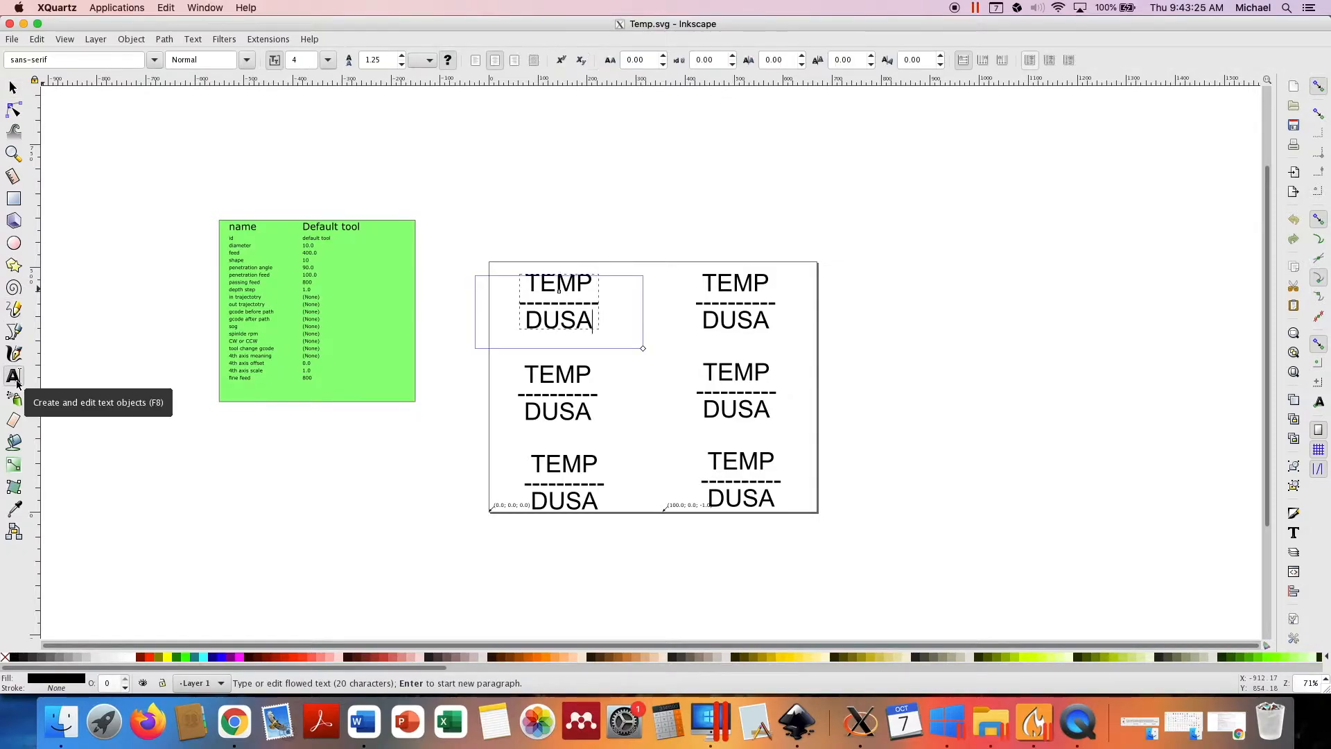
pyautogui.press('BackSpace')
pyautogui.press('BackSpace')
pyautogui.press('BackSpace')
pyautogui.press('BackSpace')
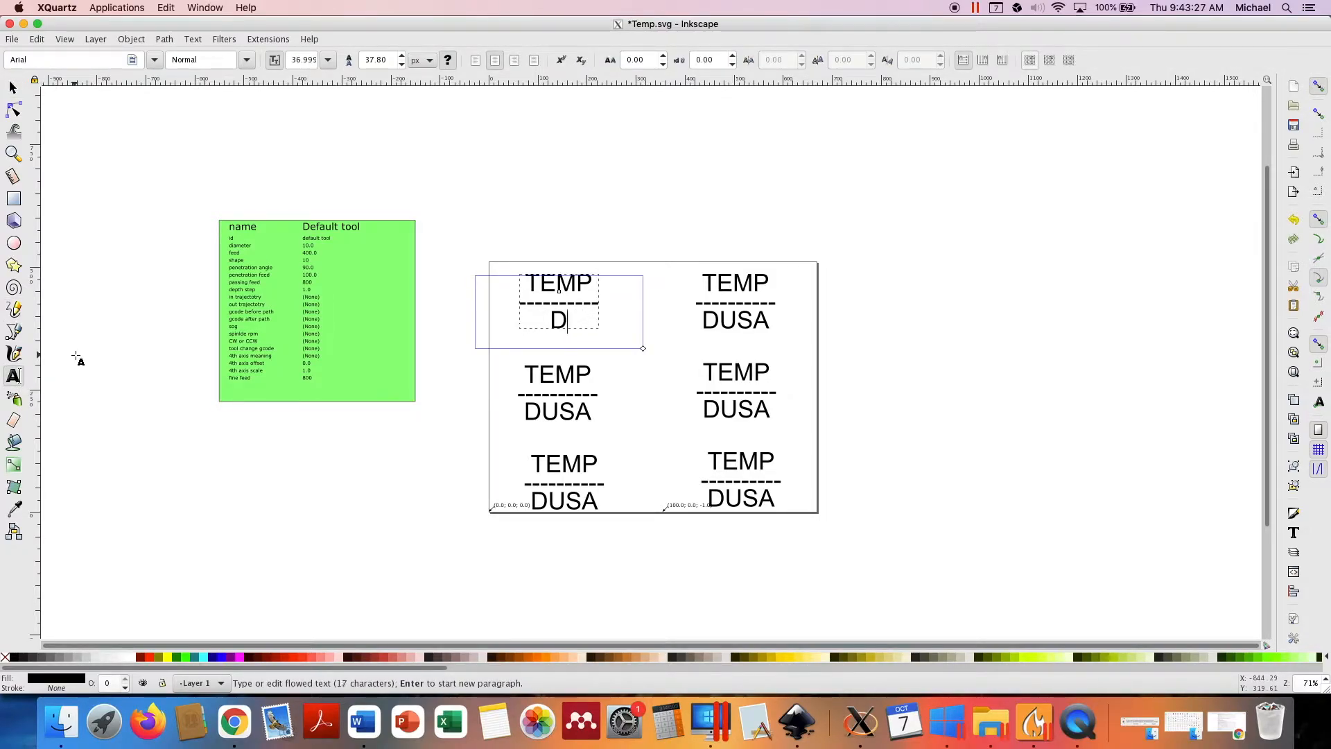
pyautogui.write('Toro')
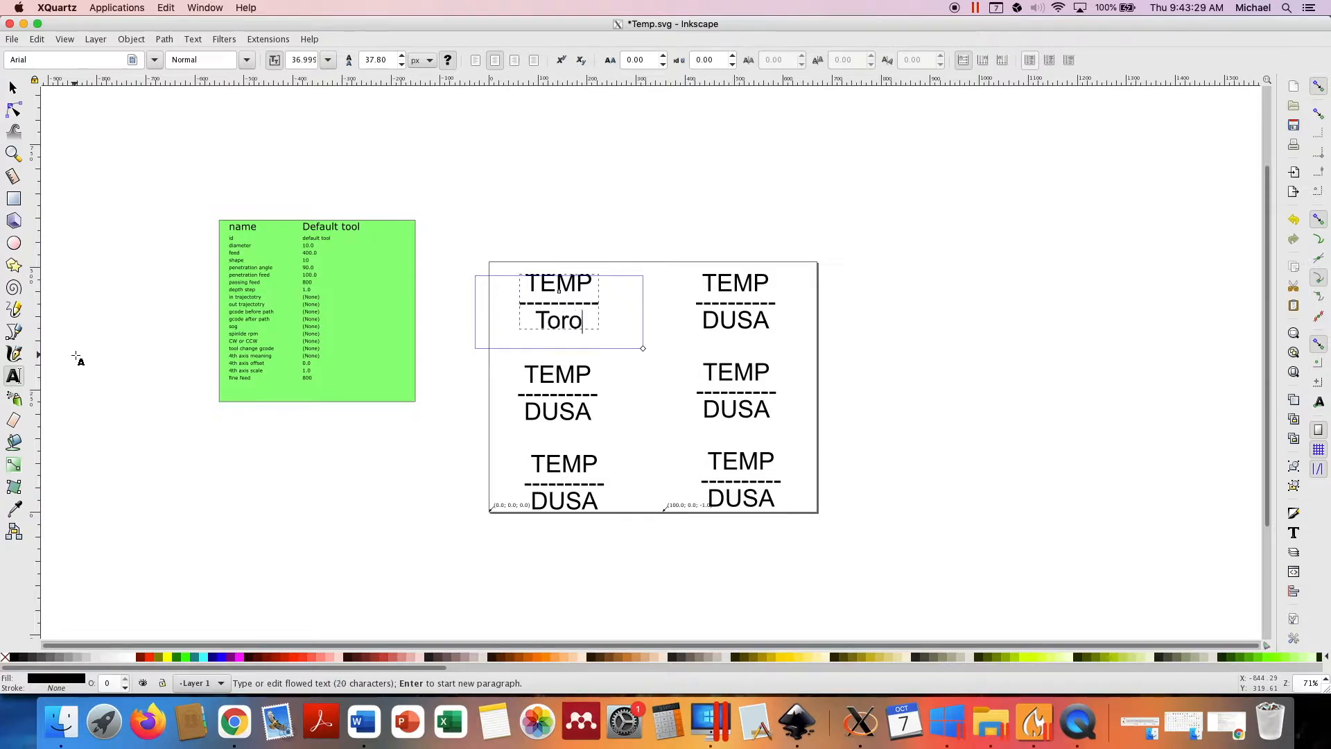
pyautogui.write(' cyn')
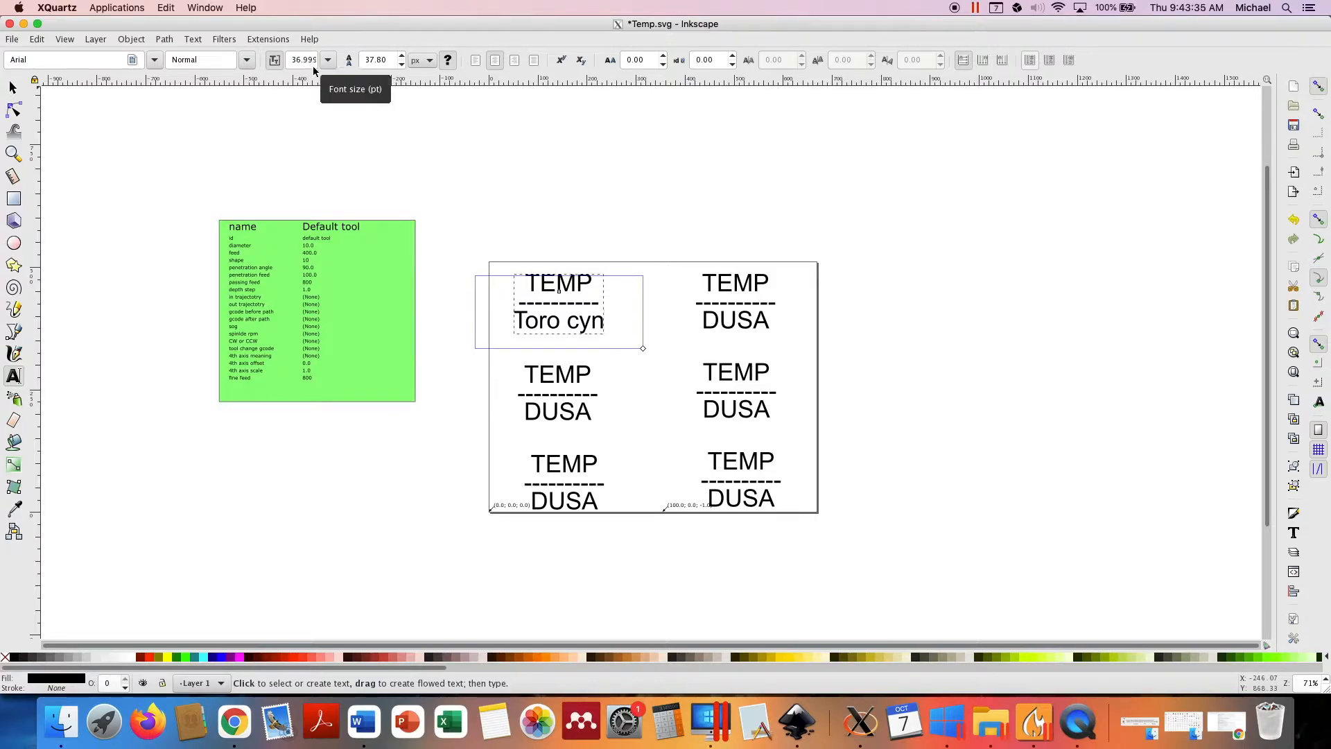
# Try font sizes 36, 9, 72 and again 36 on all the text of the "Toro cyn" label.
pyautogui.doubleClick(565, 287)
pyautogui.doubleClick(565, 288)
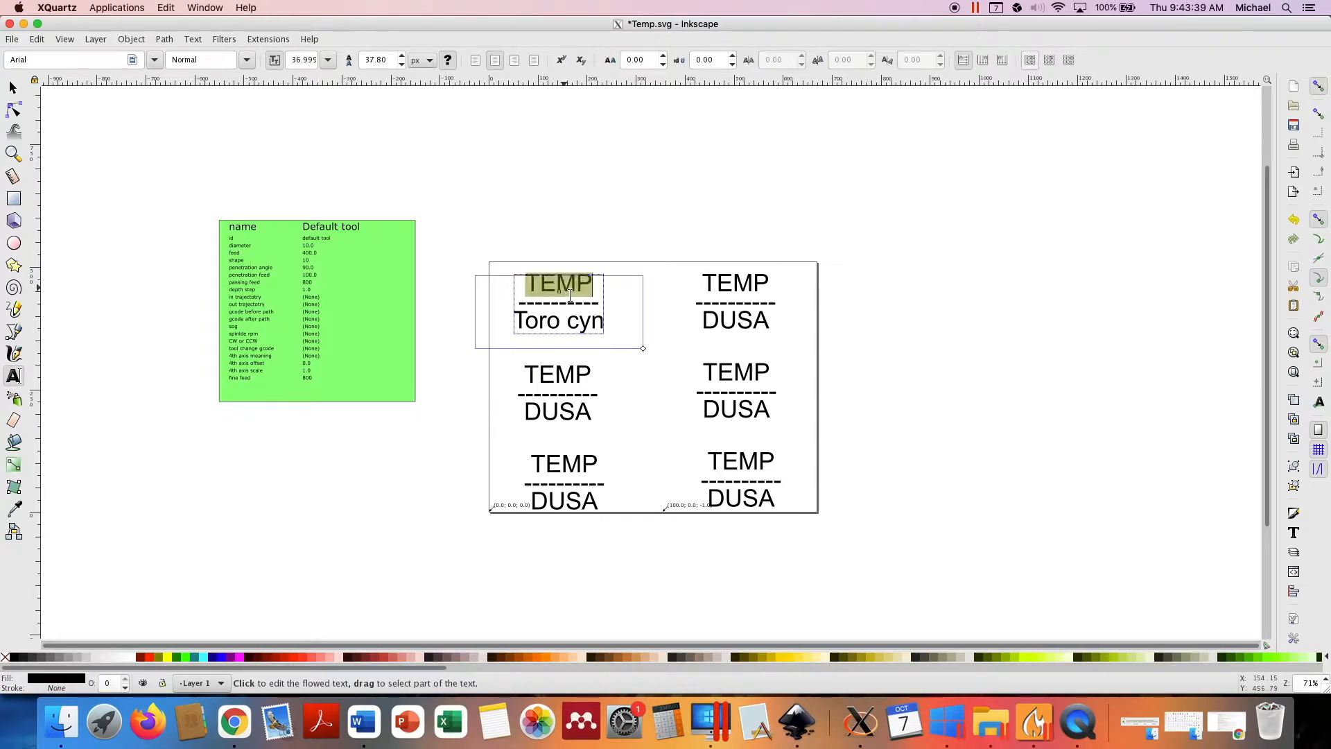
pyautogui.click(591, 321)
pyautogui.moveTo(601, 326); pyautogui.dragTo(525, 280)
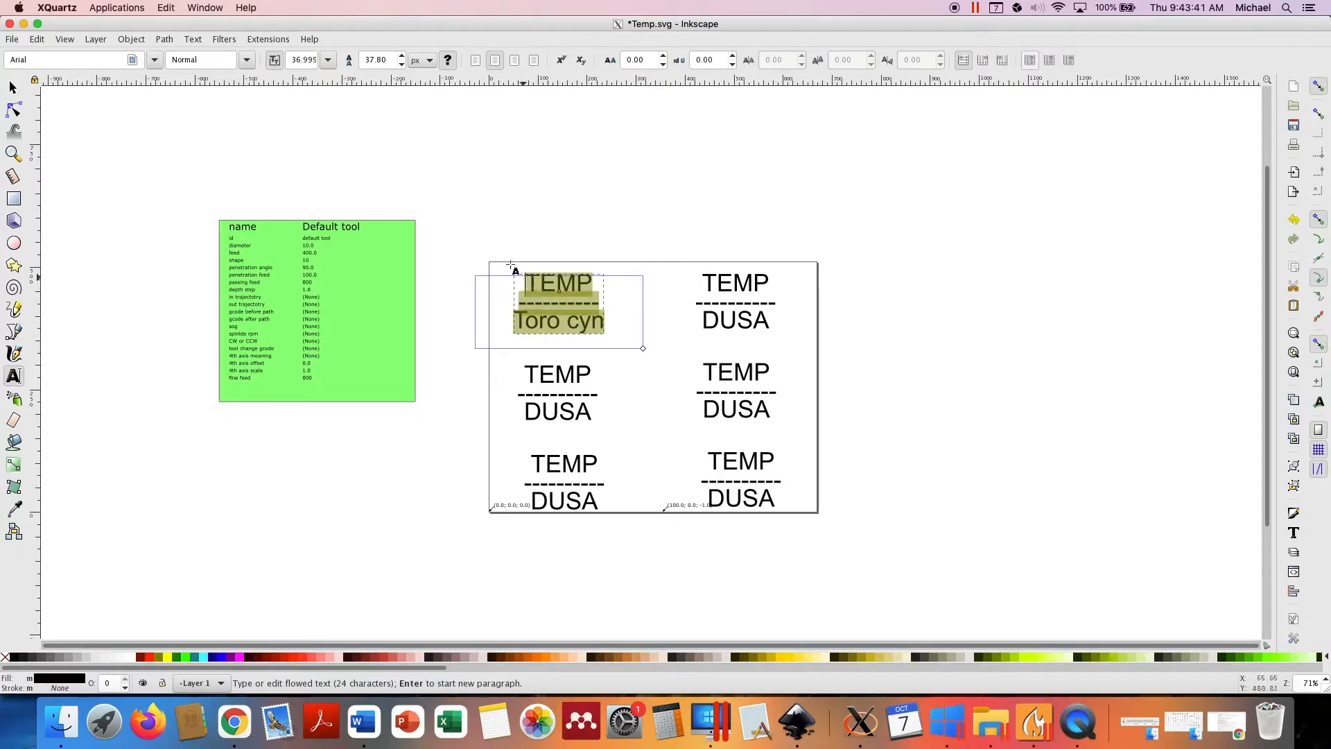
pyautogui.click(330, 62)
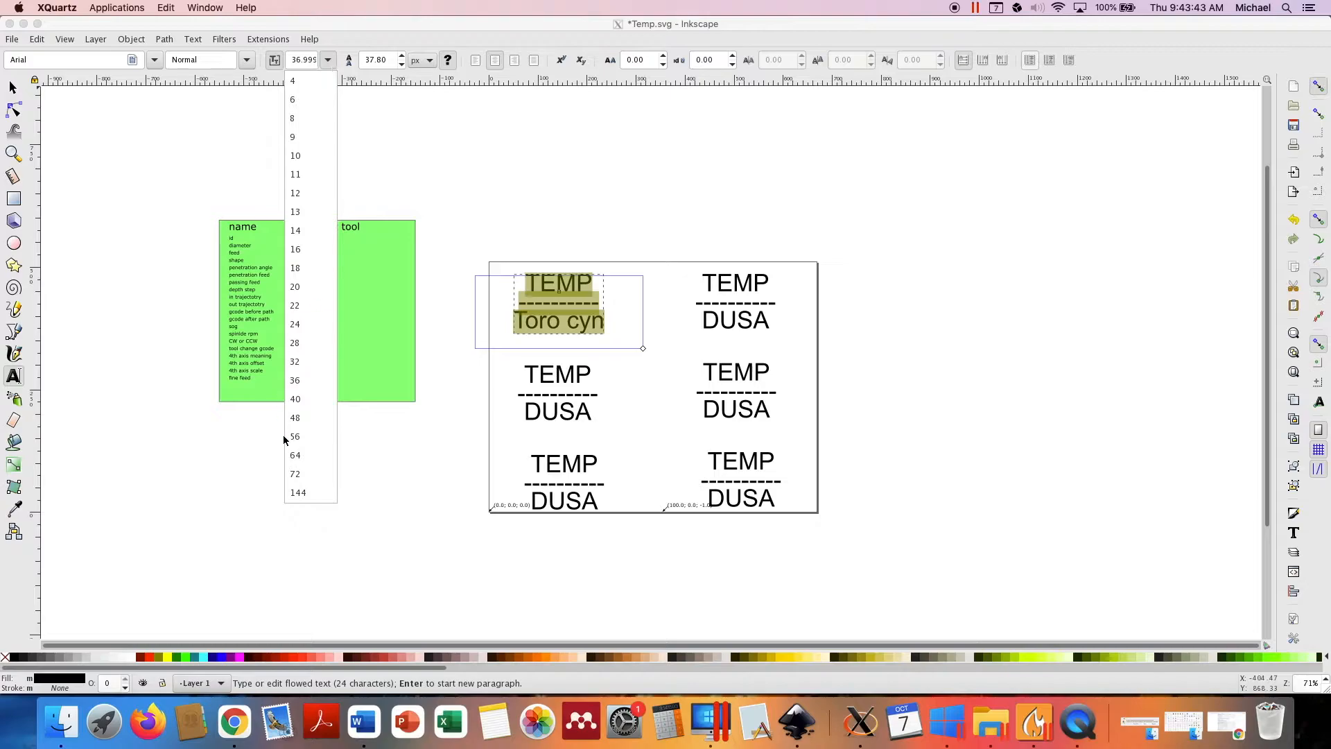
pyautogui.click(307, 380)
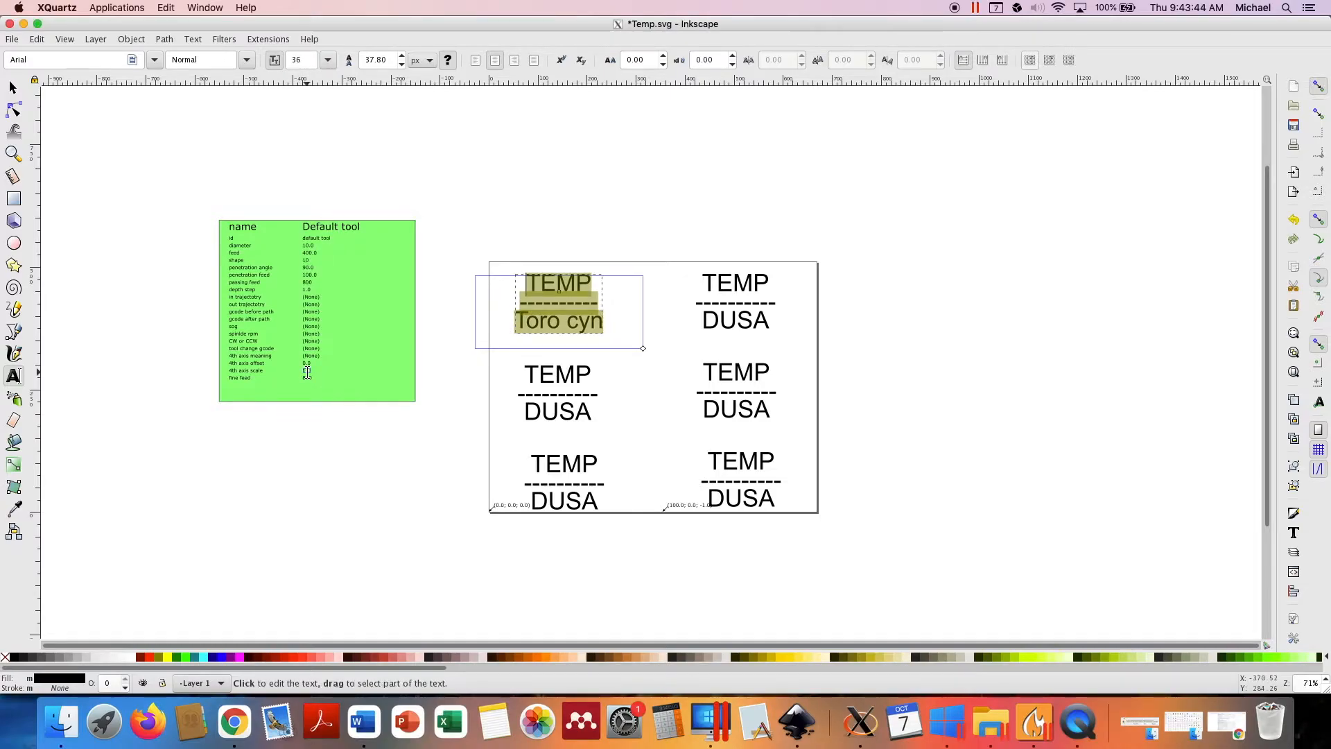
pyautogui.click(328, 61)
pyautogui.click(309, 134)
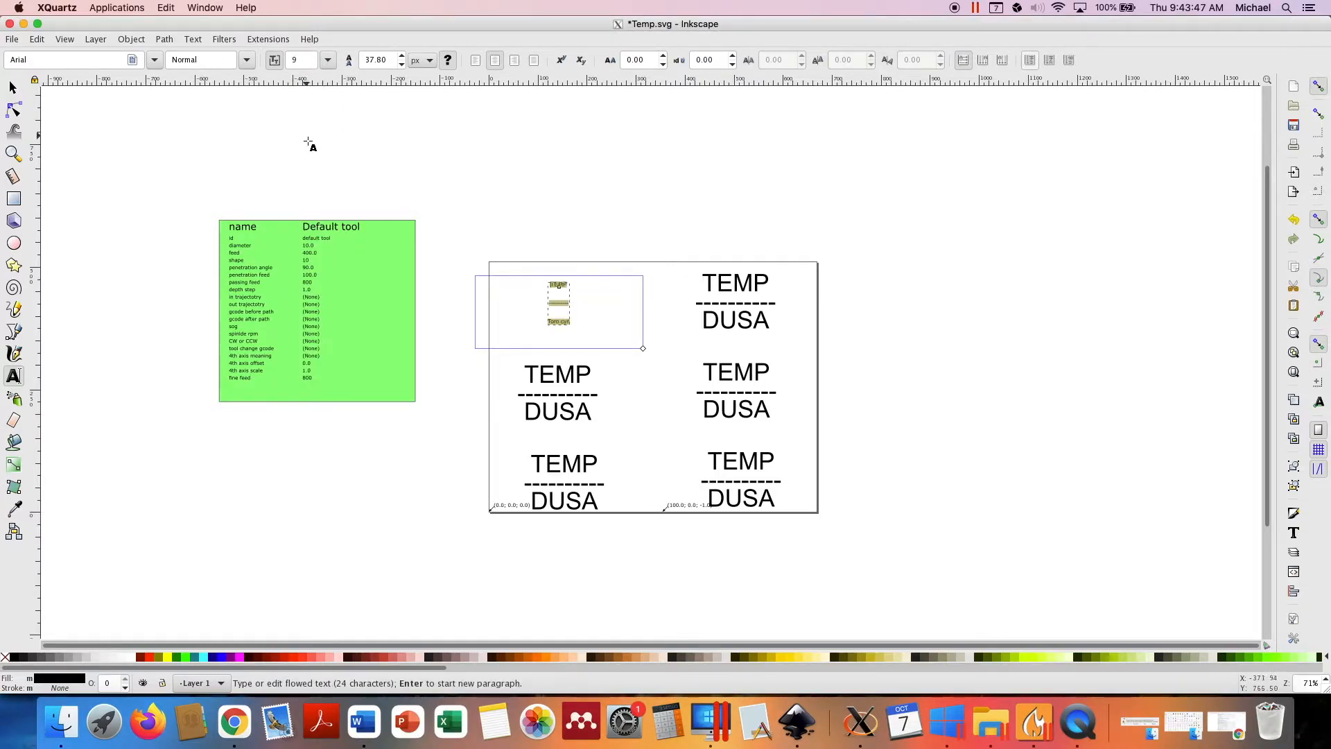
pyautogui.click(329, 61)
pyautogui.click(306, 468)
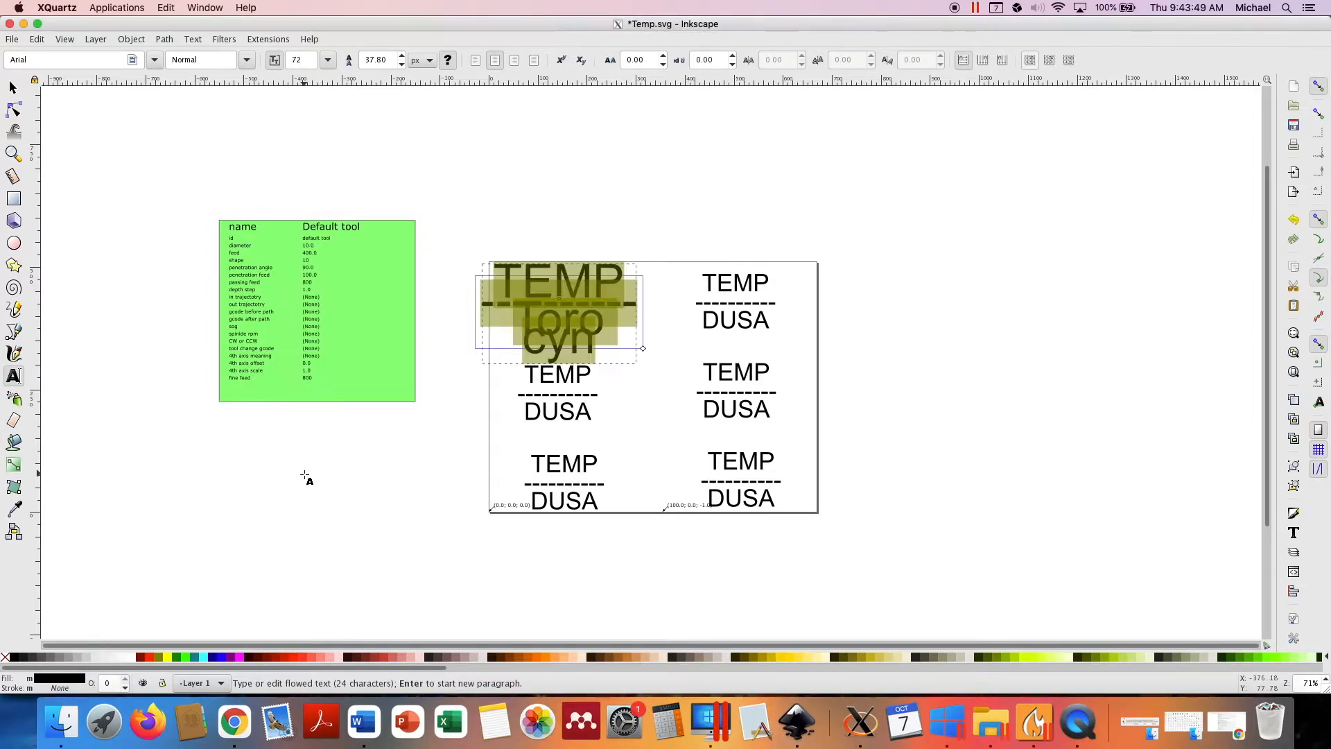
pyautogui.click(328, 61)
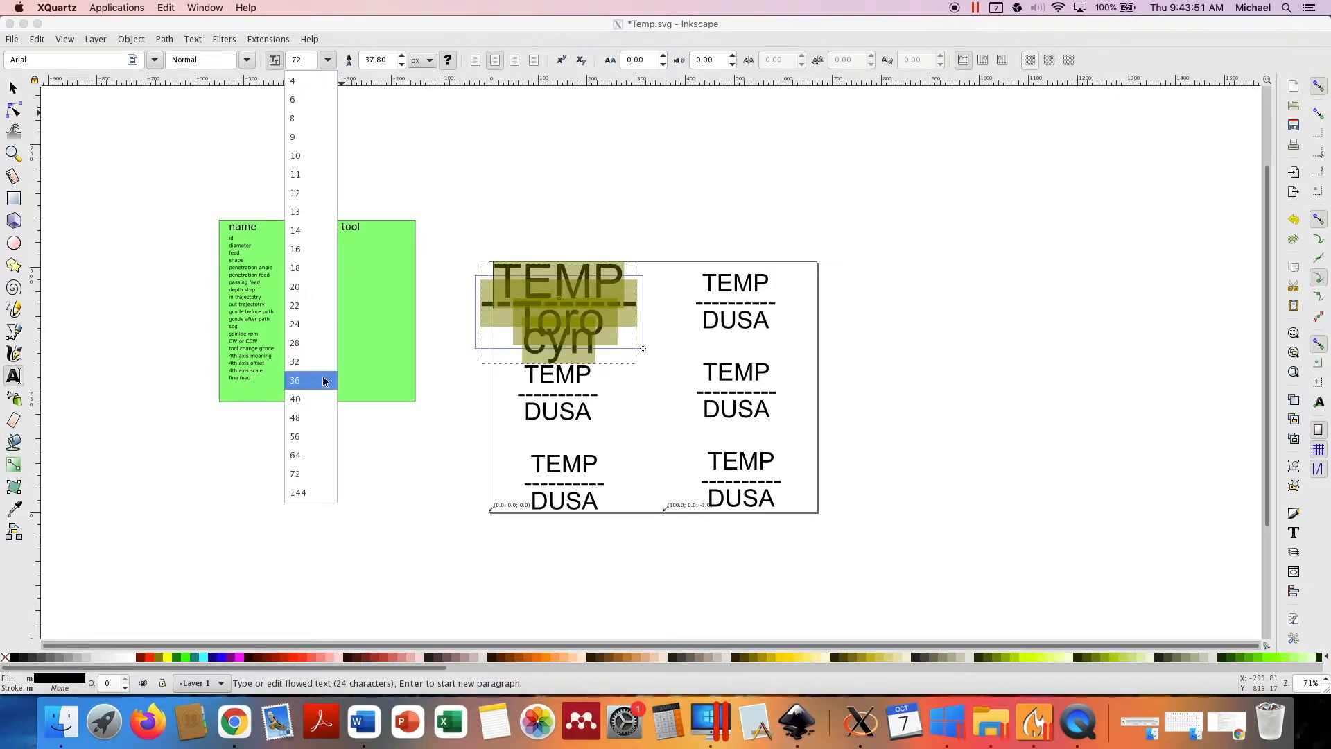
pyautogui.click(322, 380)
# Set the font size of the whole "Toro cyn" label to 37 pt.
pyautogui.doubleClick(305, 61)
pyautogui.write('37')
pyautogui.press('Return')
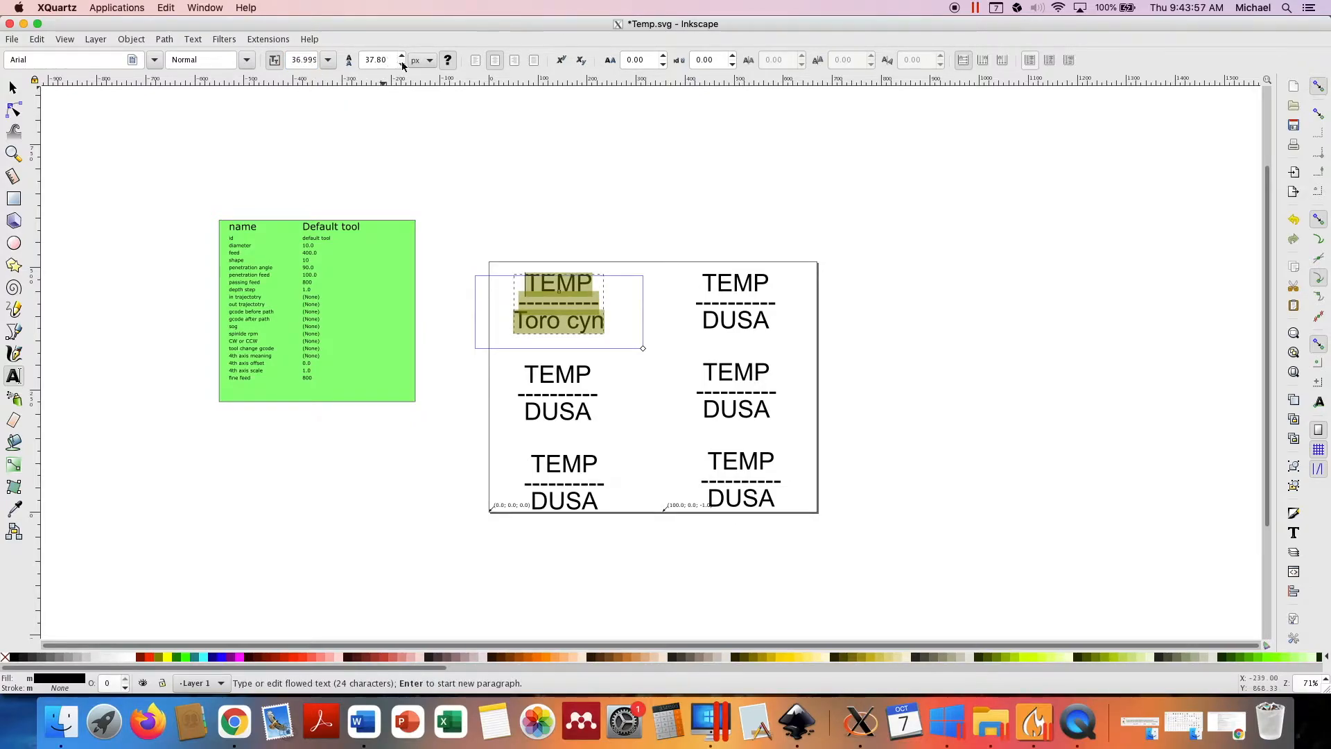
# Try to change the line-spacing unit of the "Toro cyn" label to percent.
pyautogui.click(423, 60)
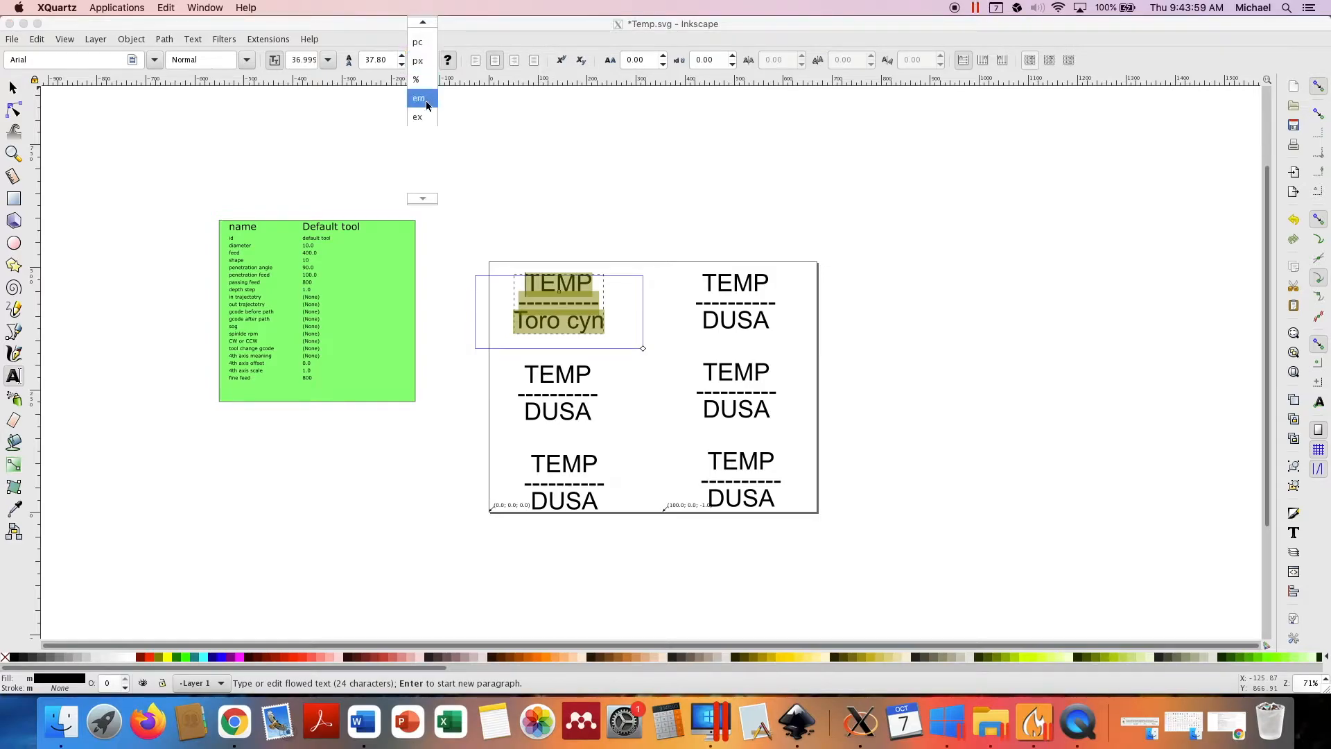
pyautogui.click(423, 81)
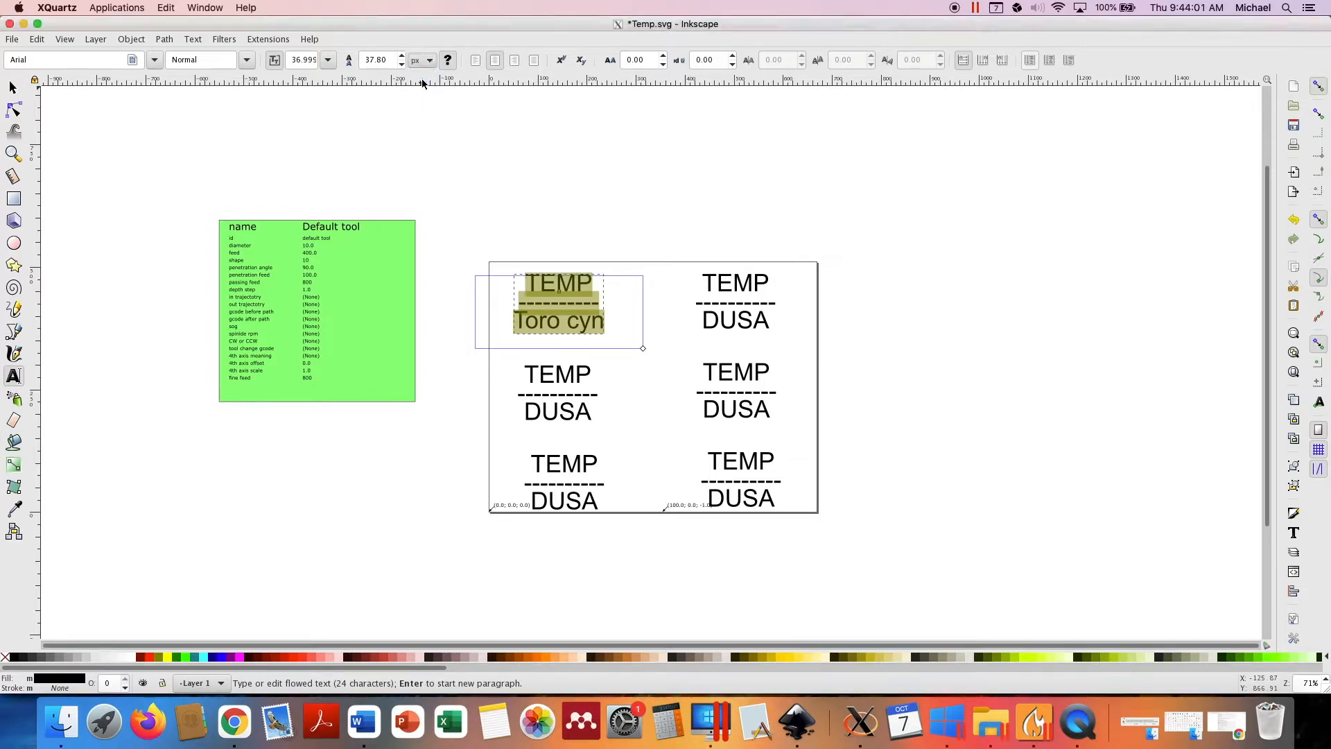
pyautogui.click(420, 61)
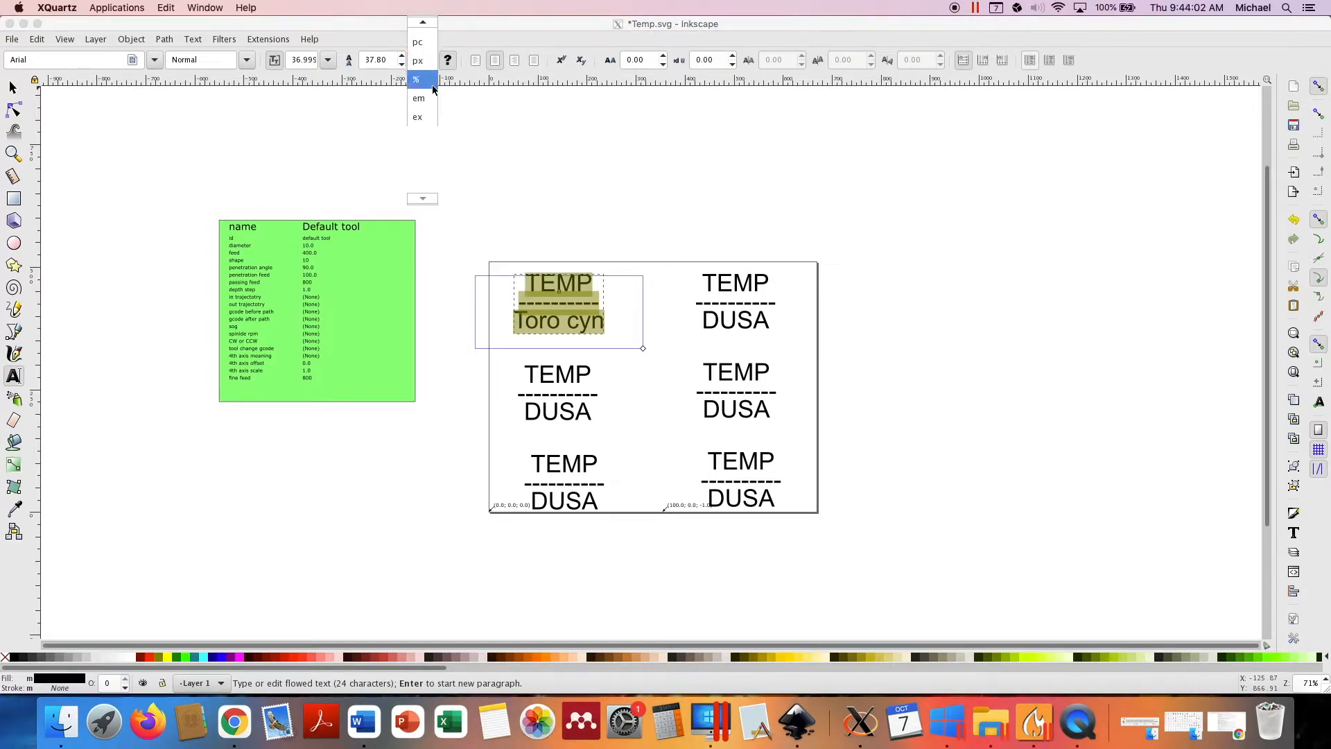
pyautogui.click(359, 126)
# Set the line spacing of the "Toro cyn" label to 30 px.
pyautogui.doubleClick(383, 57)
pyautogui.write('30')
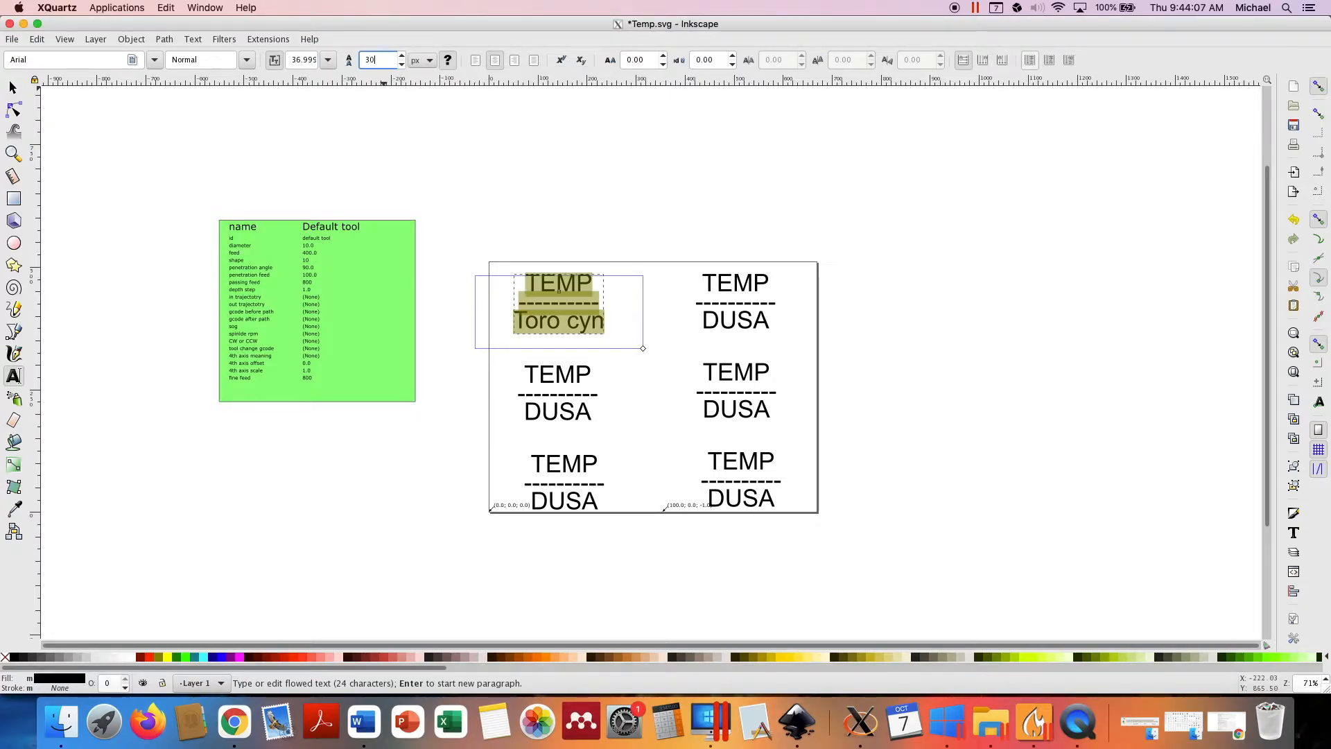
pyautogui.press('Return')
pyautogui.click(589, 326)
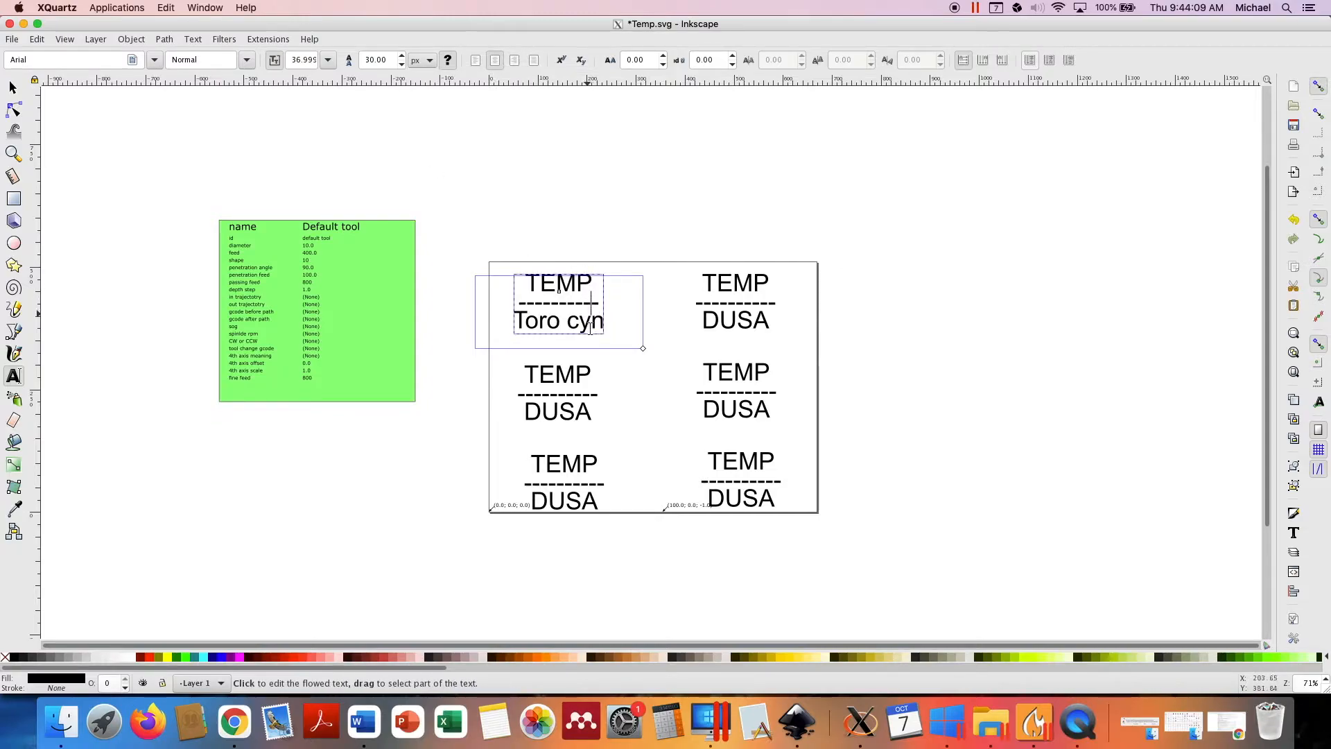
# Draw a new flowed-text frame around the "Toro cyn" label and set its line spacing to 12 mm.
pyautogui.moveTo(602, 327); pyautogui.dragTo(519, 277)
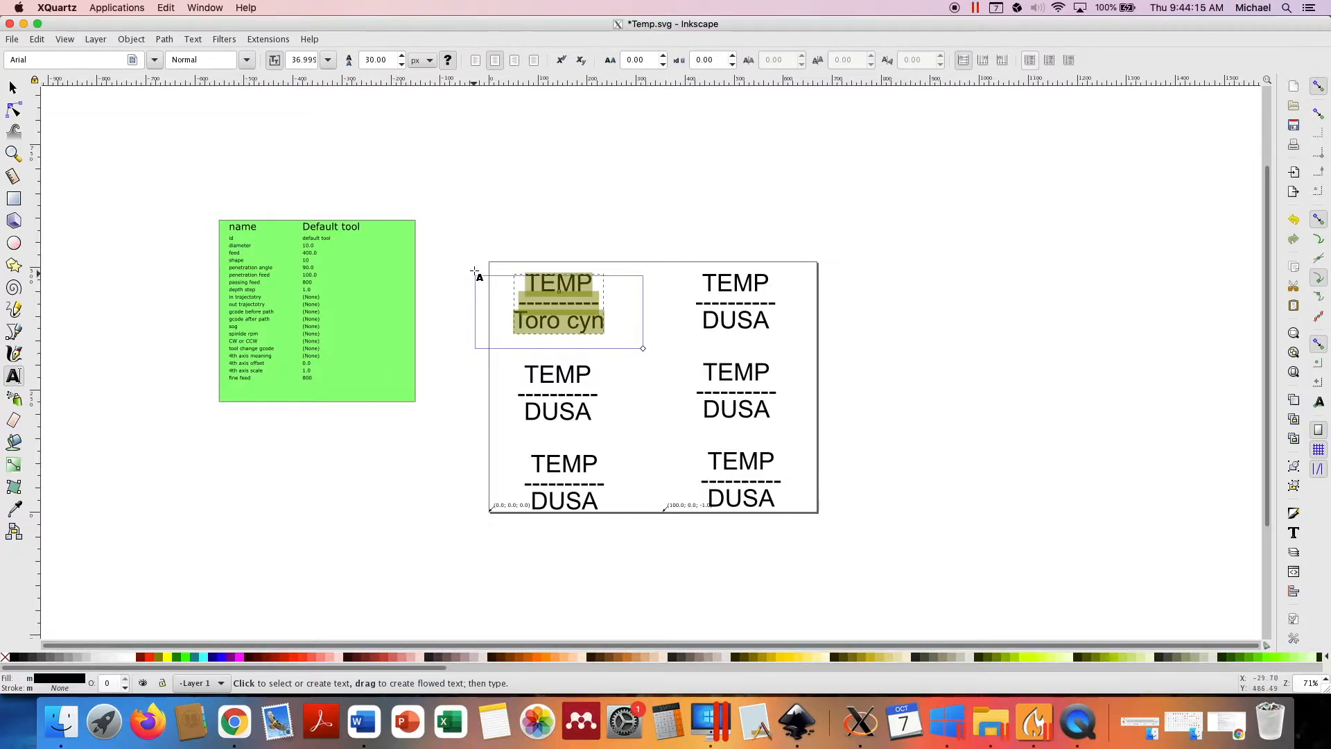
pyautogui.moveTo(470, 248); pyautogui.dragTo(659, 366)
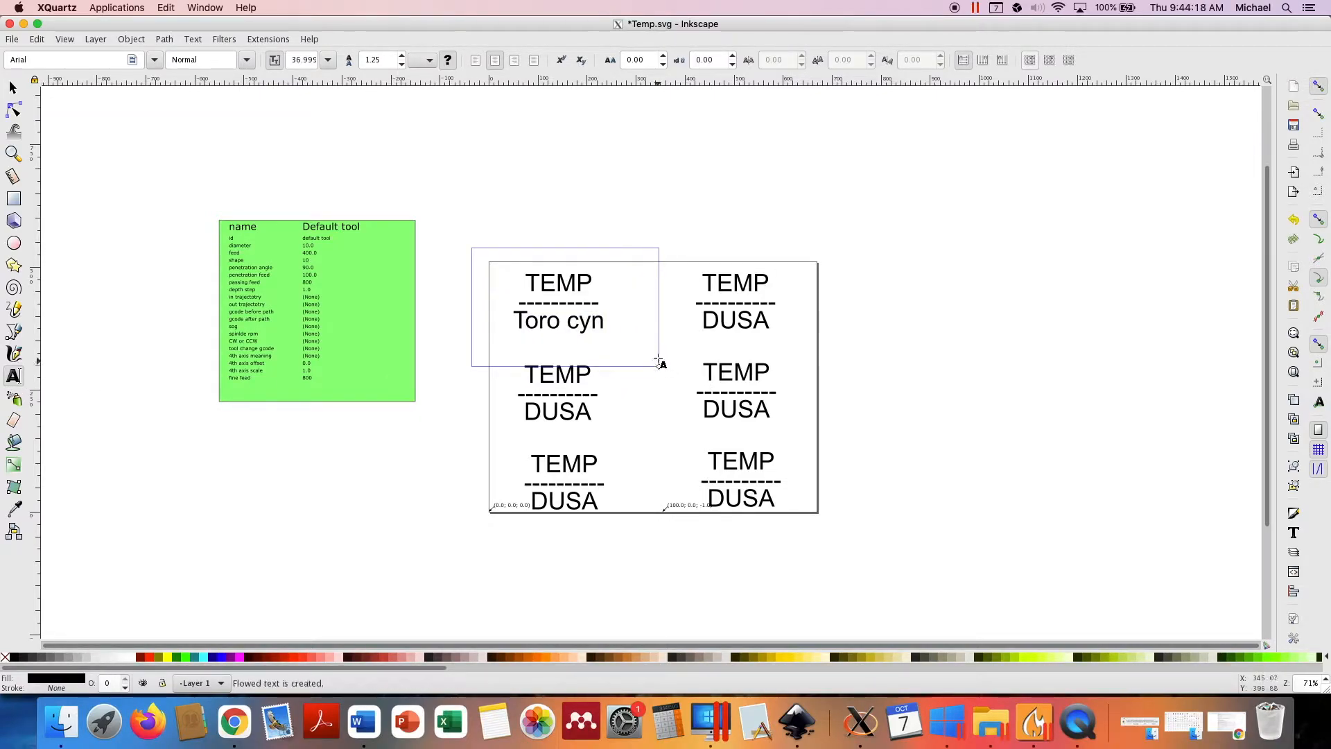
pyautogui.click(424, 61)
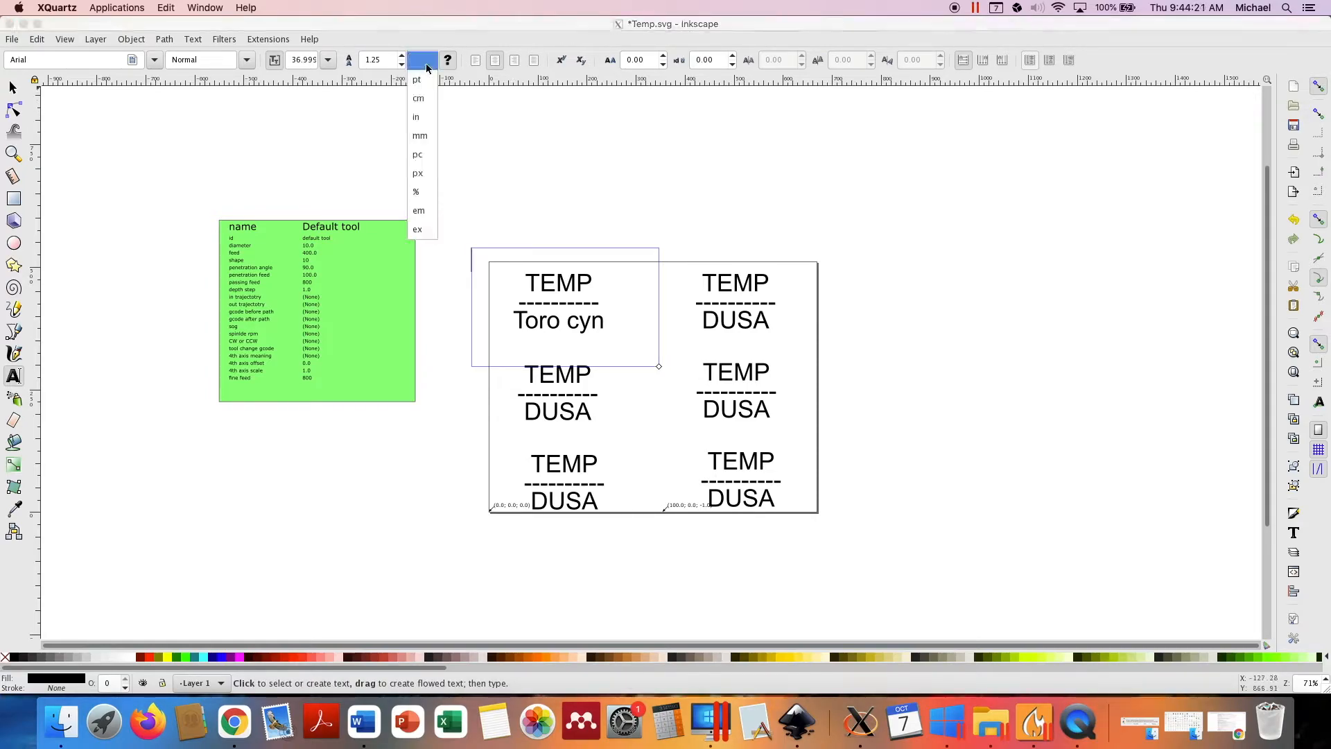
pyautogui.click(424, 136)
pyautogui.click(383, 59)
pyautogui.moveTo(389, 59); pyautogui.dragTo(346, 57)
pyautogui.write('12')
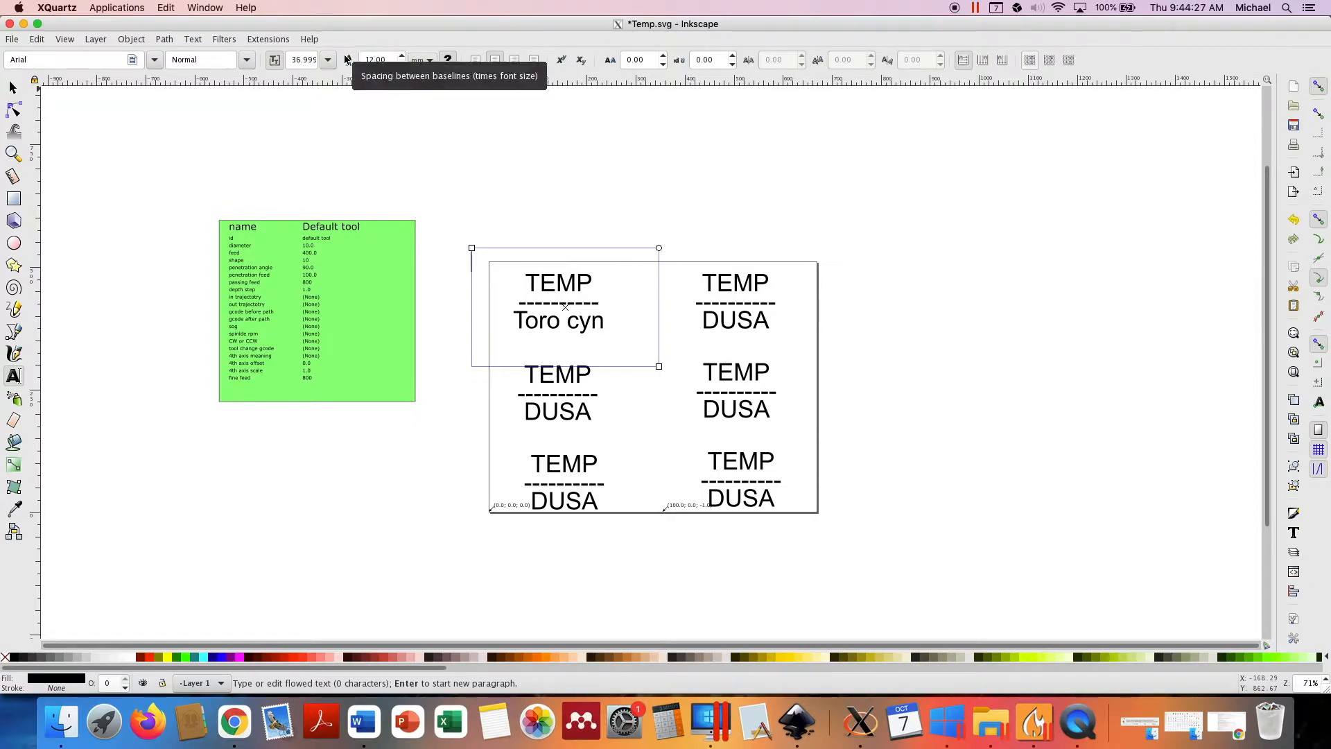
pyautogui.press('Return')
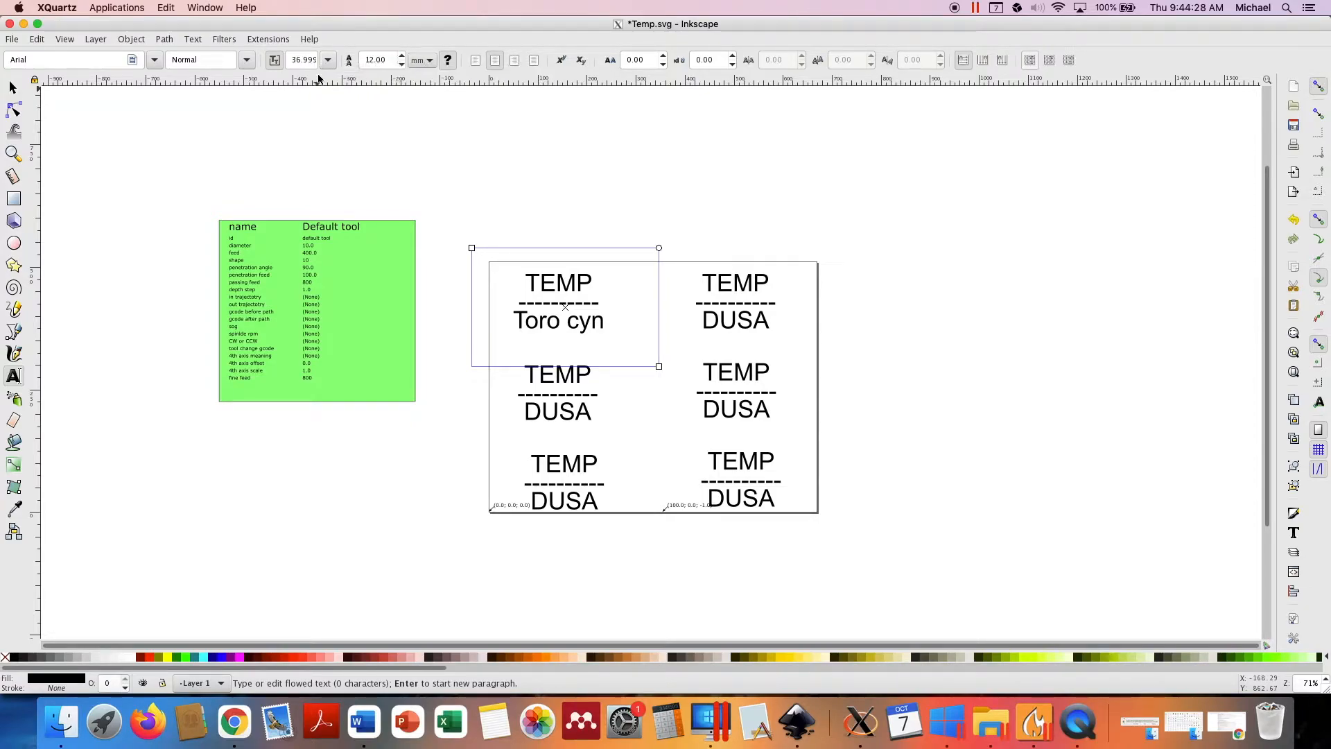
# Set the new frame's line spacing to 9 mm and fill it with two lines of "TORO CYN".
pyautogui.doubleClick(387, 62)
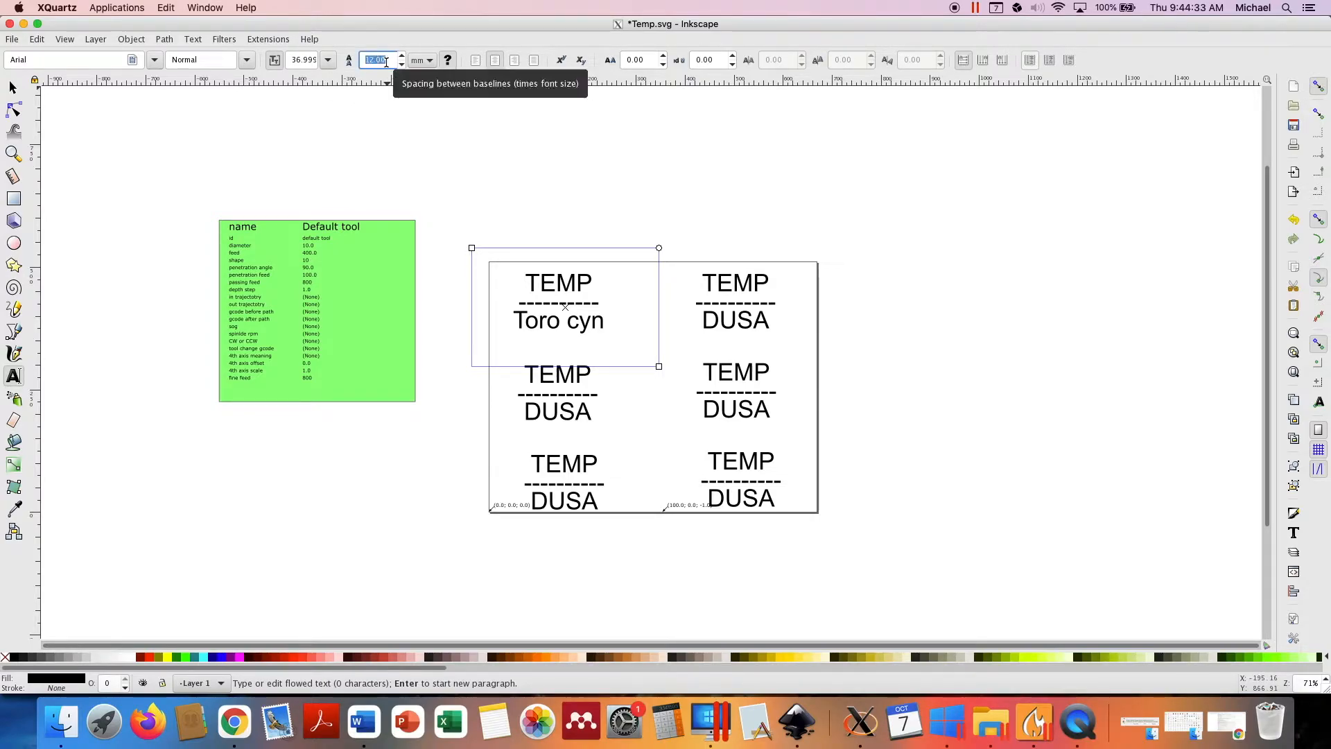
pyautogui.write('9RO')
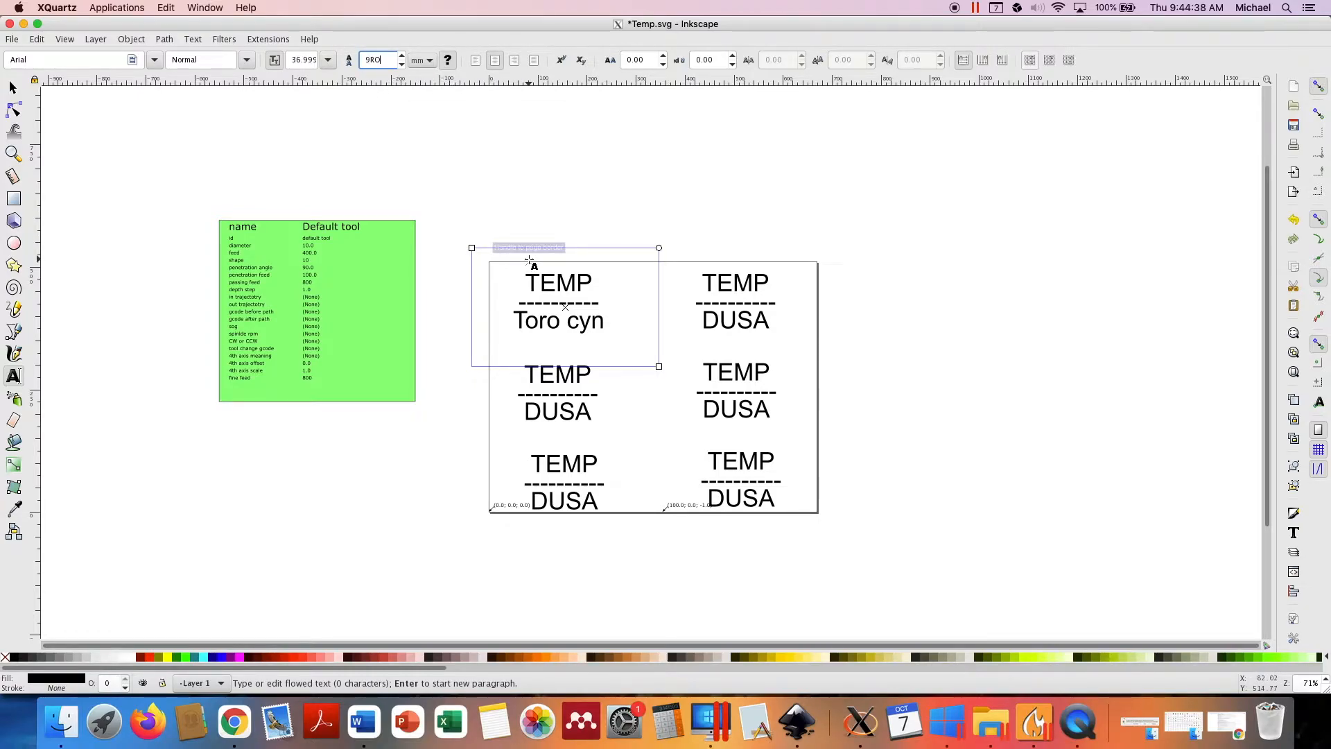
pyautogui.press('BackSpace')
pyautogui.press('Return')
pyautogui.write('TORO CYN ')
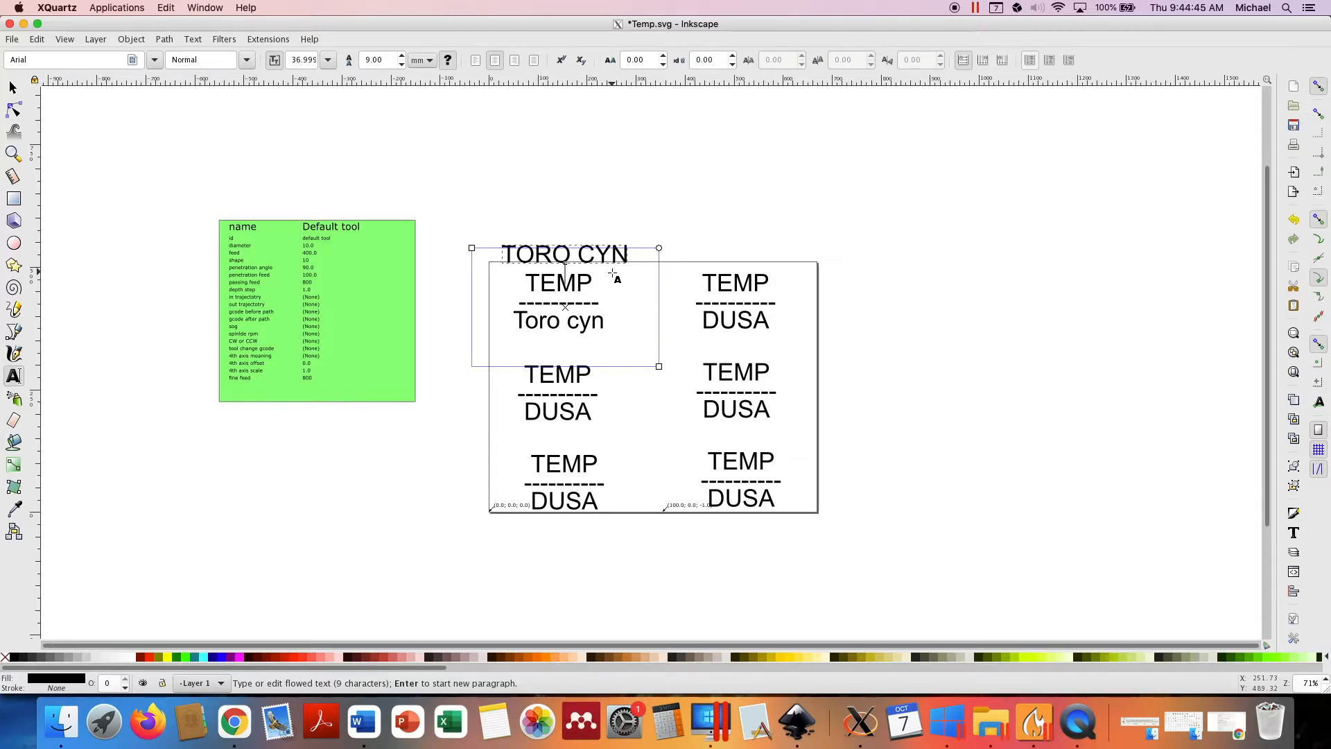
pyautogui.write('TORO CYN')
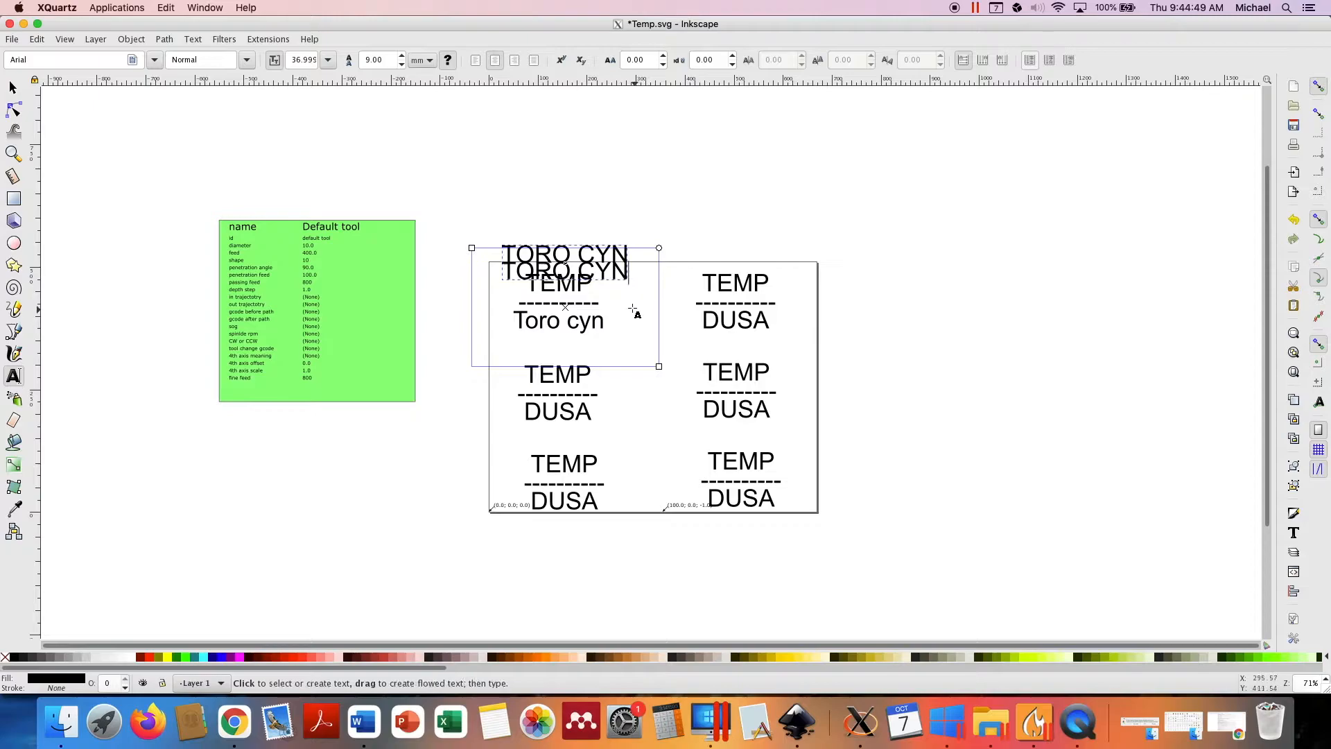
# Shrink the frame of the two-line "TORO CYN" text to fit closely around its lines.
pyautogui.moveTo(661, 369); pyautogui.dragTo(616, 287)
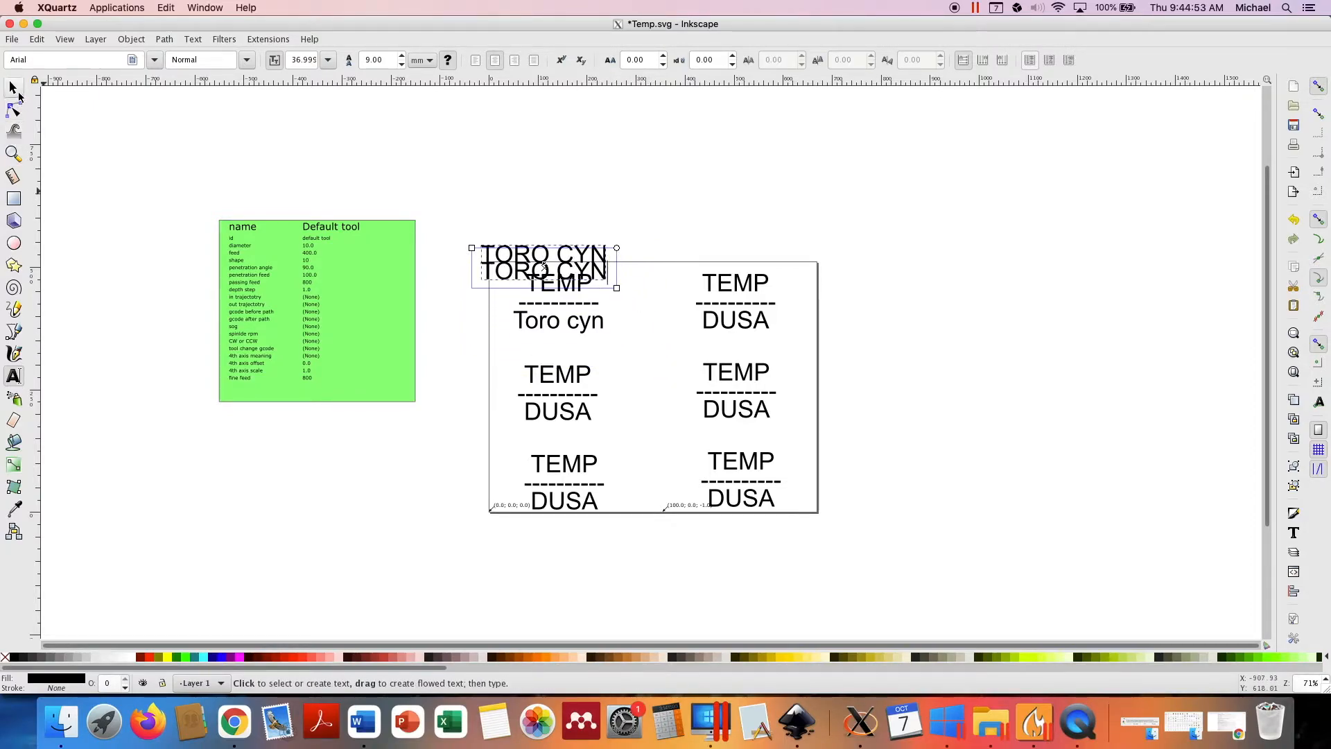
pyautogui.click(12, 87)
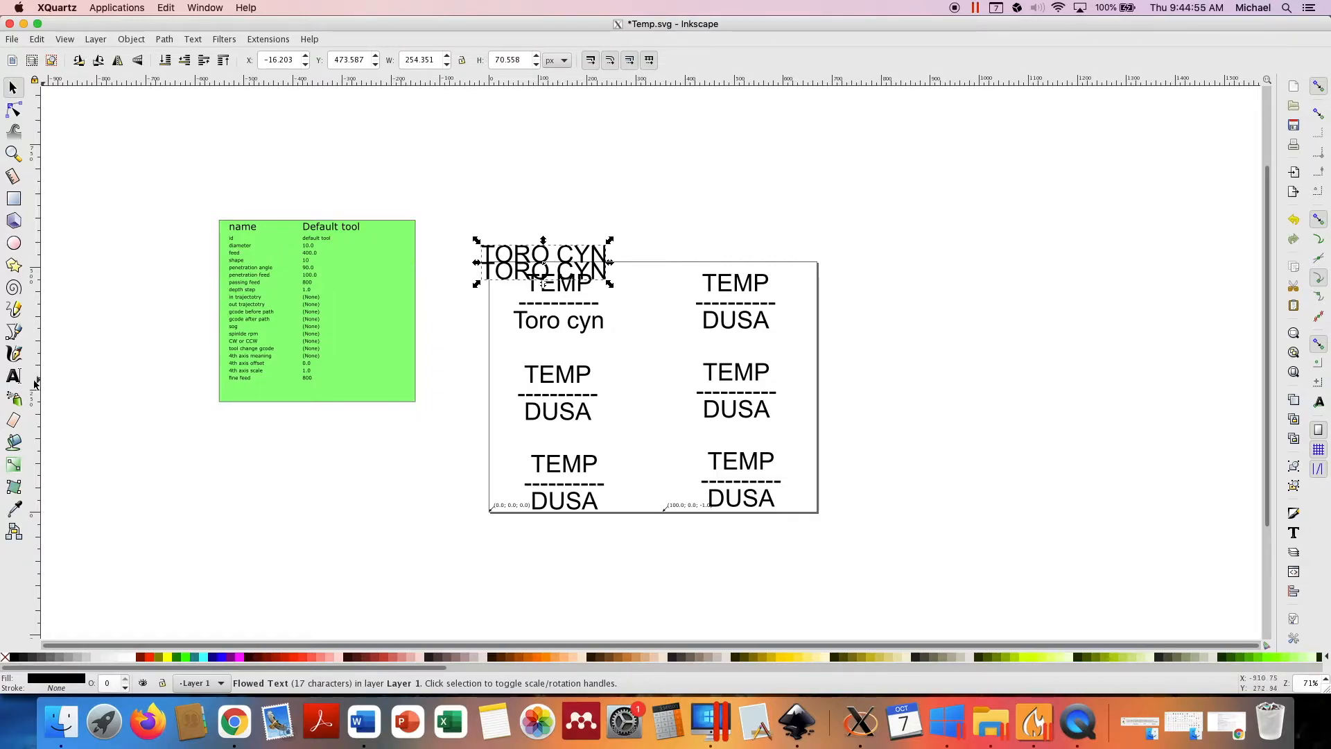
pyautogui.click(13, 375)
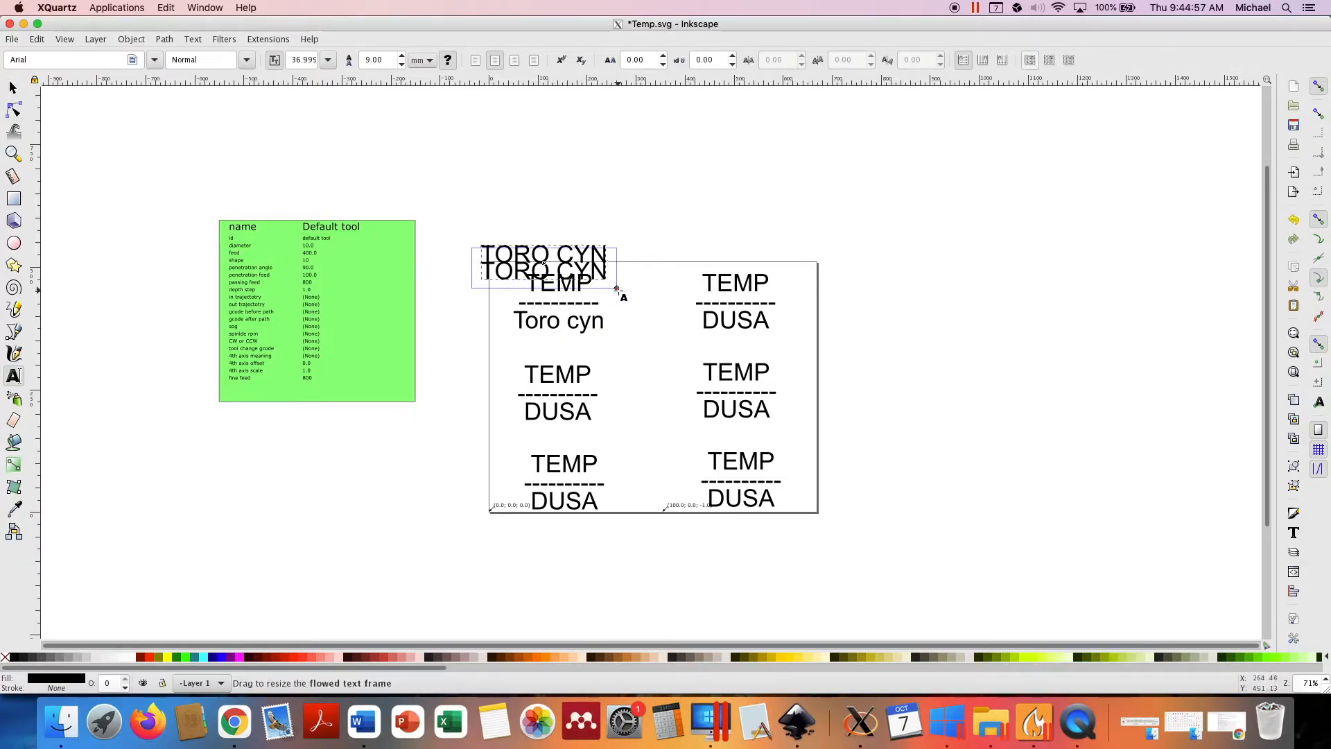
# Try moving the two-line "TORO CYN" text down over the first label and undo the move.
pyautogui.click(18, 92)
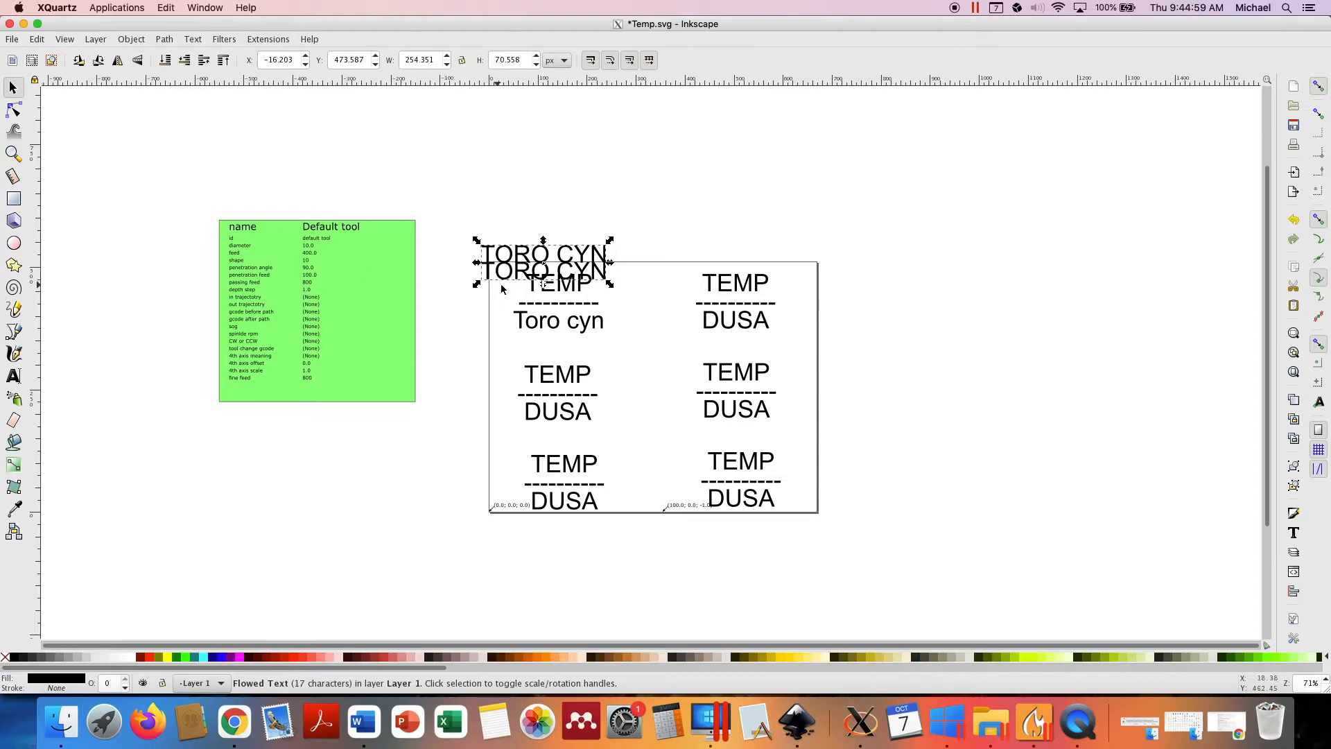
pyautogui.moveTo(525, 274); pyautogui.dragTo(535, 301)
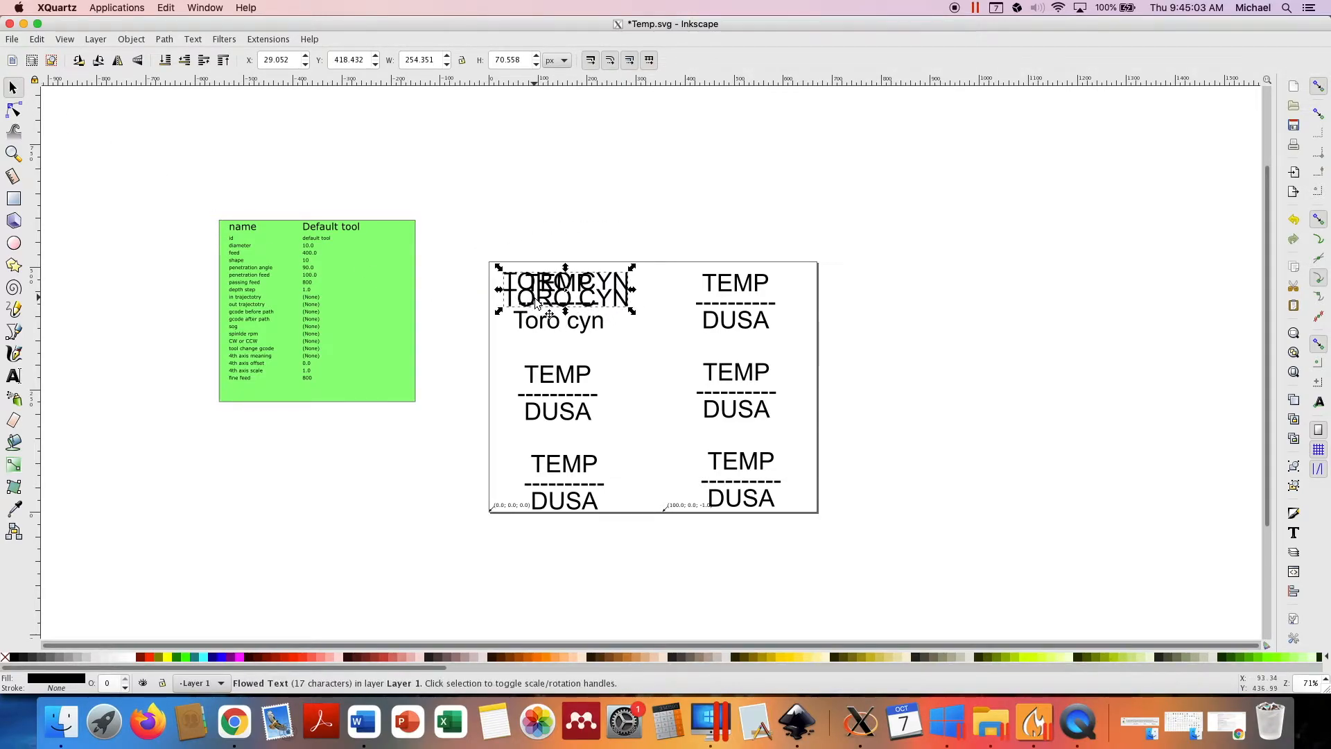
pyautogui.hotkey('ctrl', 'z')
# Try resizing the "TORO CYN" frame from two opposite corners, and delete that text object.
pyautogui.click(13, 375)
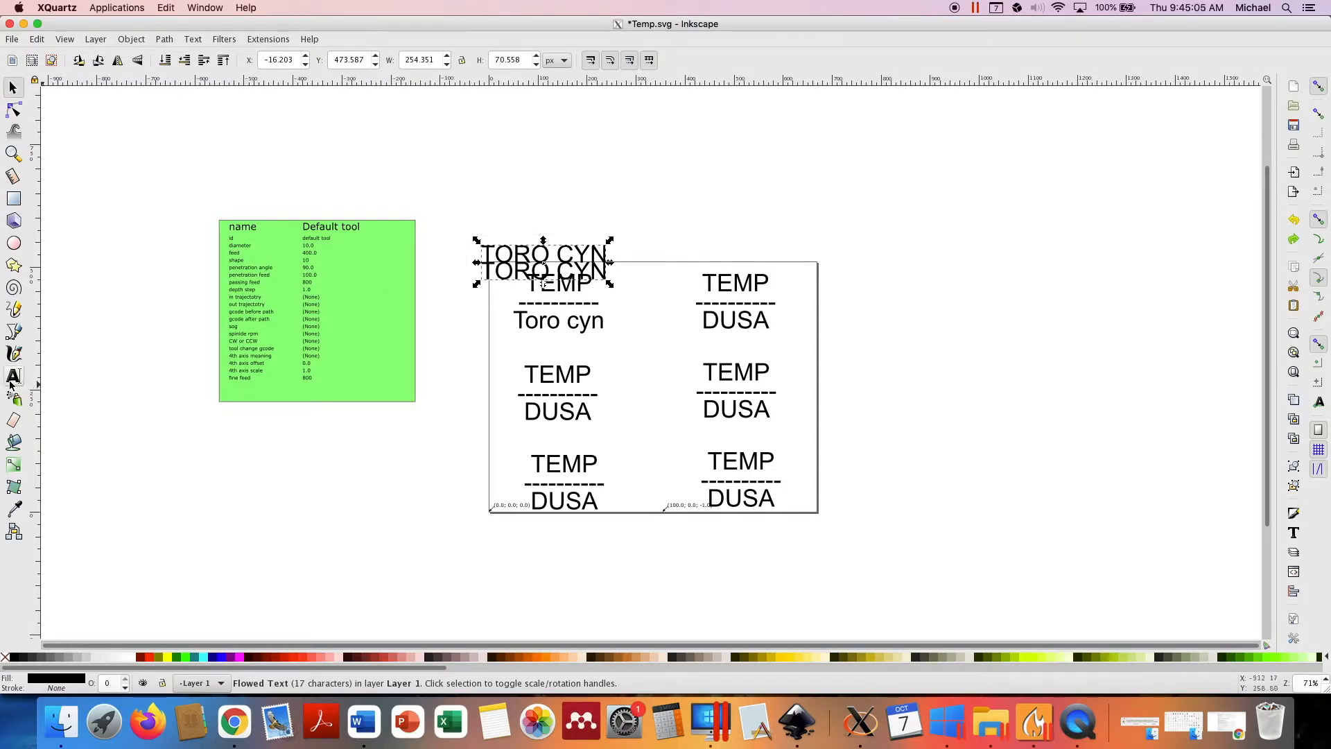
pyautogui.moveTo(617, 288); pyautogui.dragTo(675, 385)
pyautogui.moveTo(471, 247); pyautogui.dragTo(436, 286)
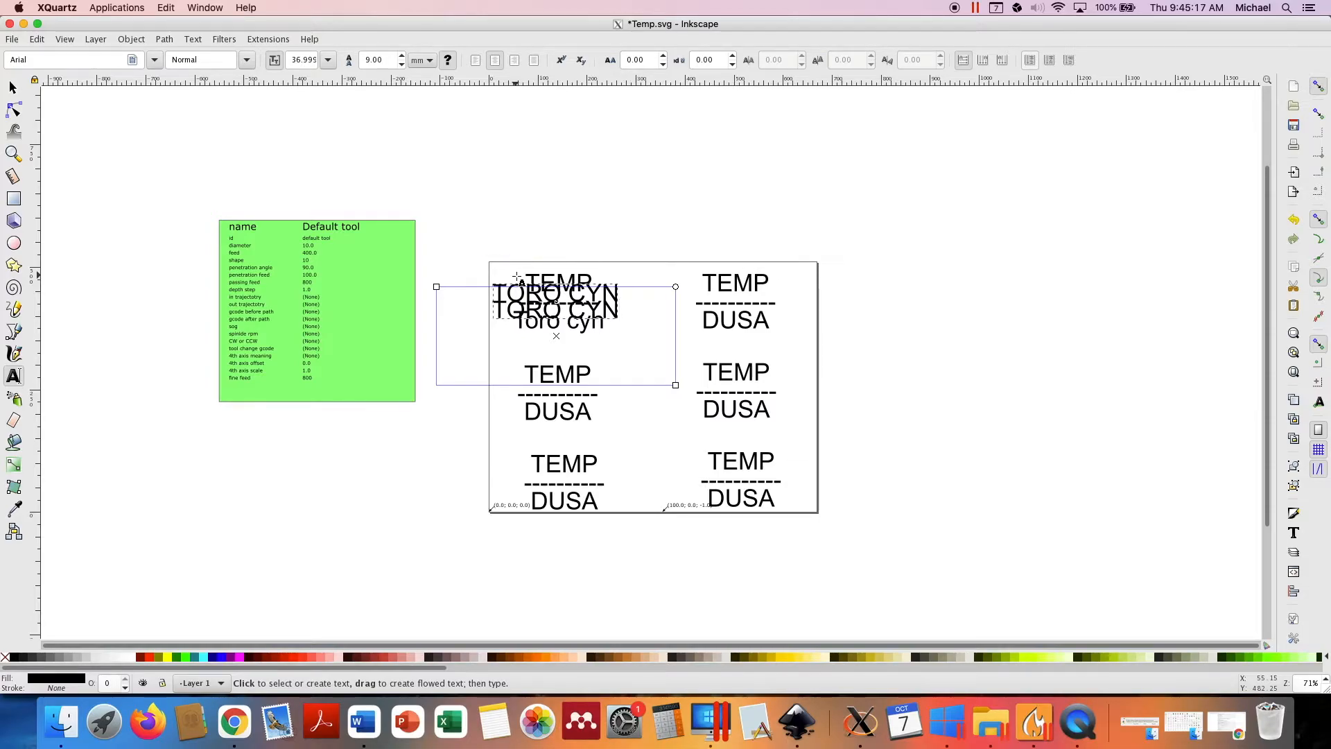
pyautogui.click(12, 90)
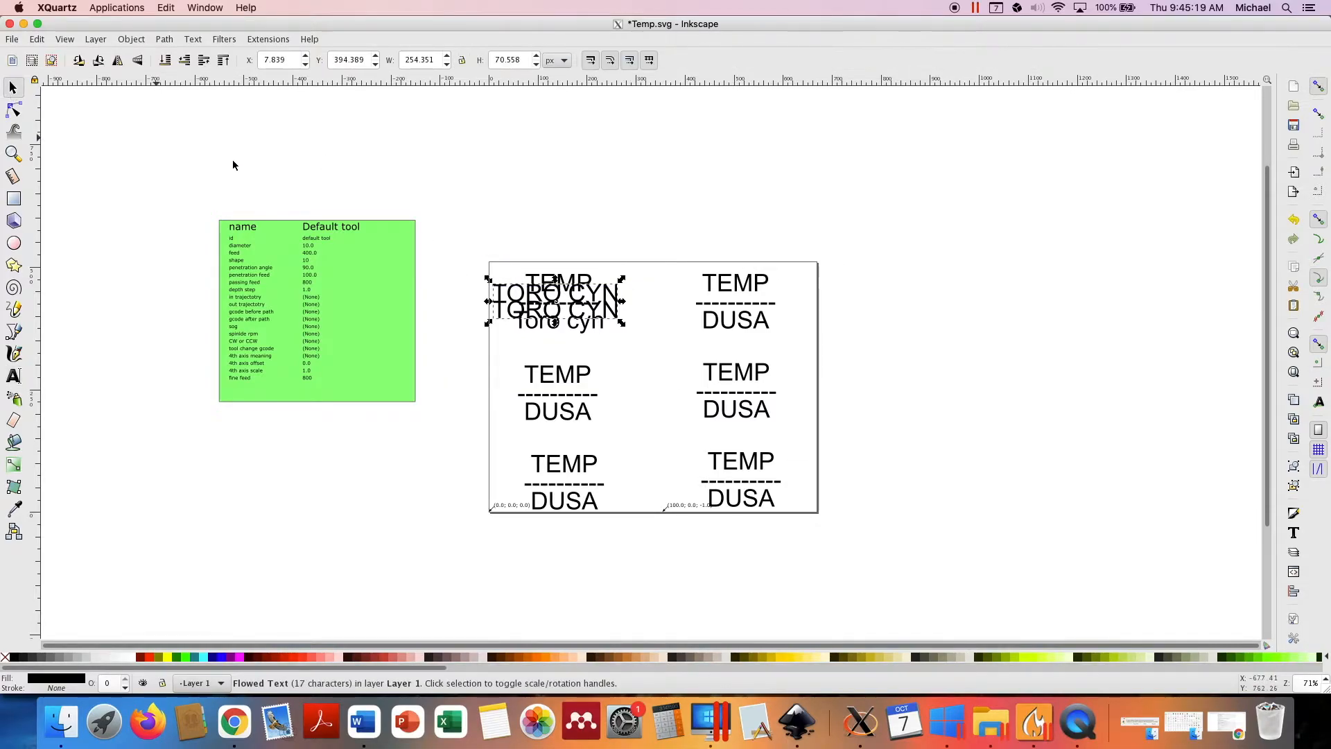
pyautogui.click(492, 226)
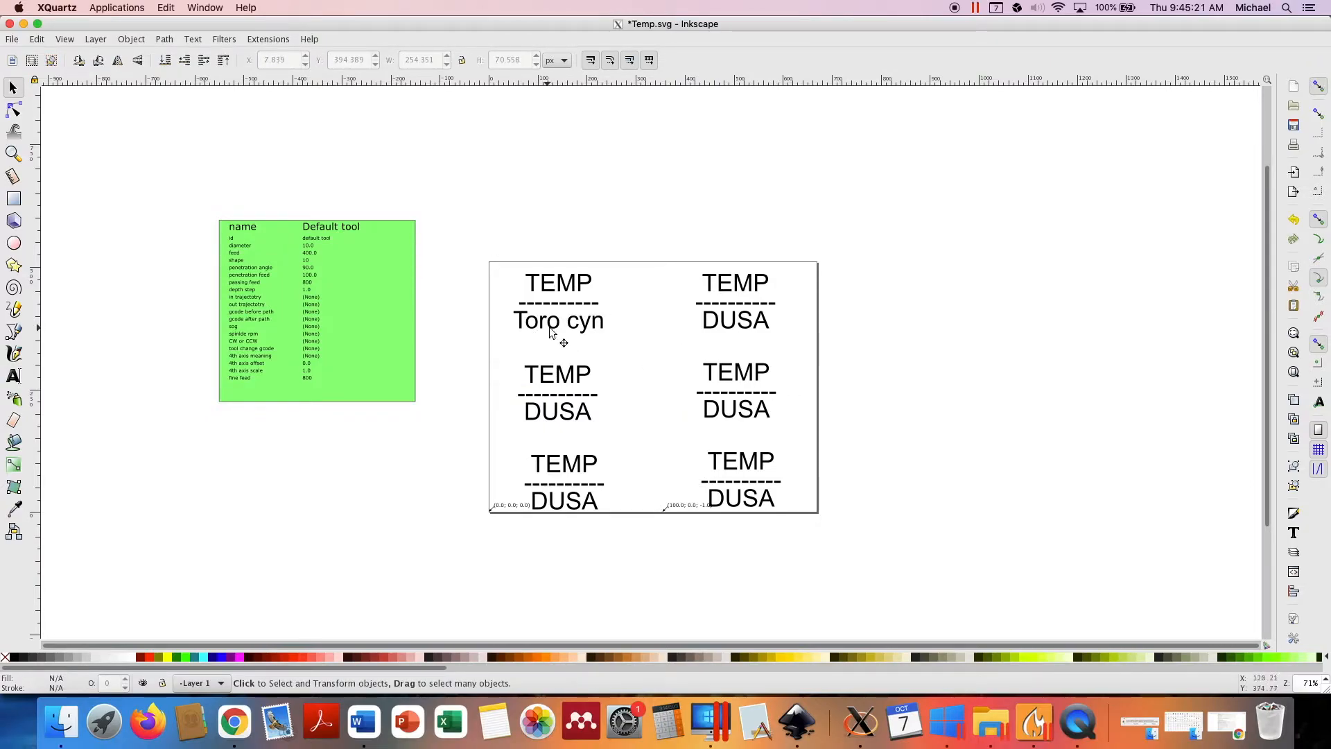
# Replace TEMP with TORO in the top-right label on the page.
pyautogui.click(712, 316)
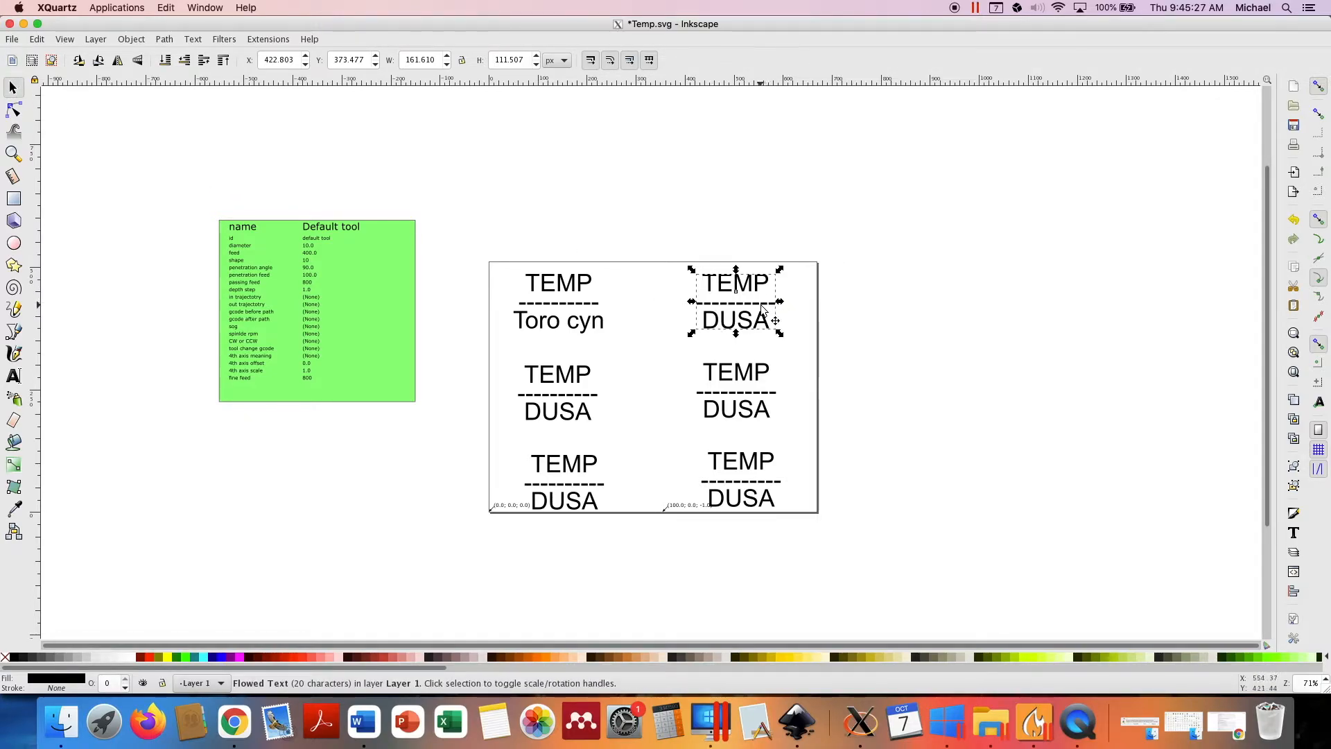
pyautogui.click(13, 375)
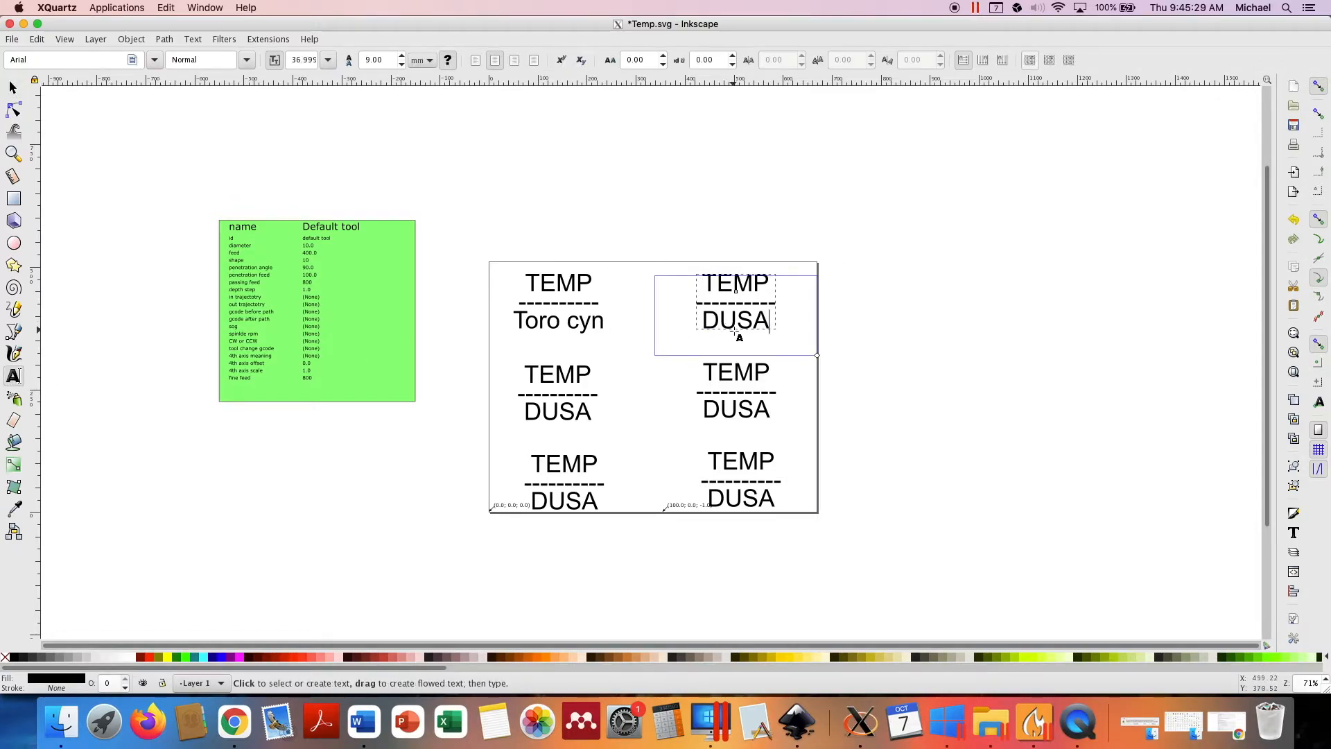
pyautogui.moveTo(754, 282); pyautogui.dragTo(702, 283)
pyautogui.click(754, 286)
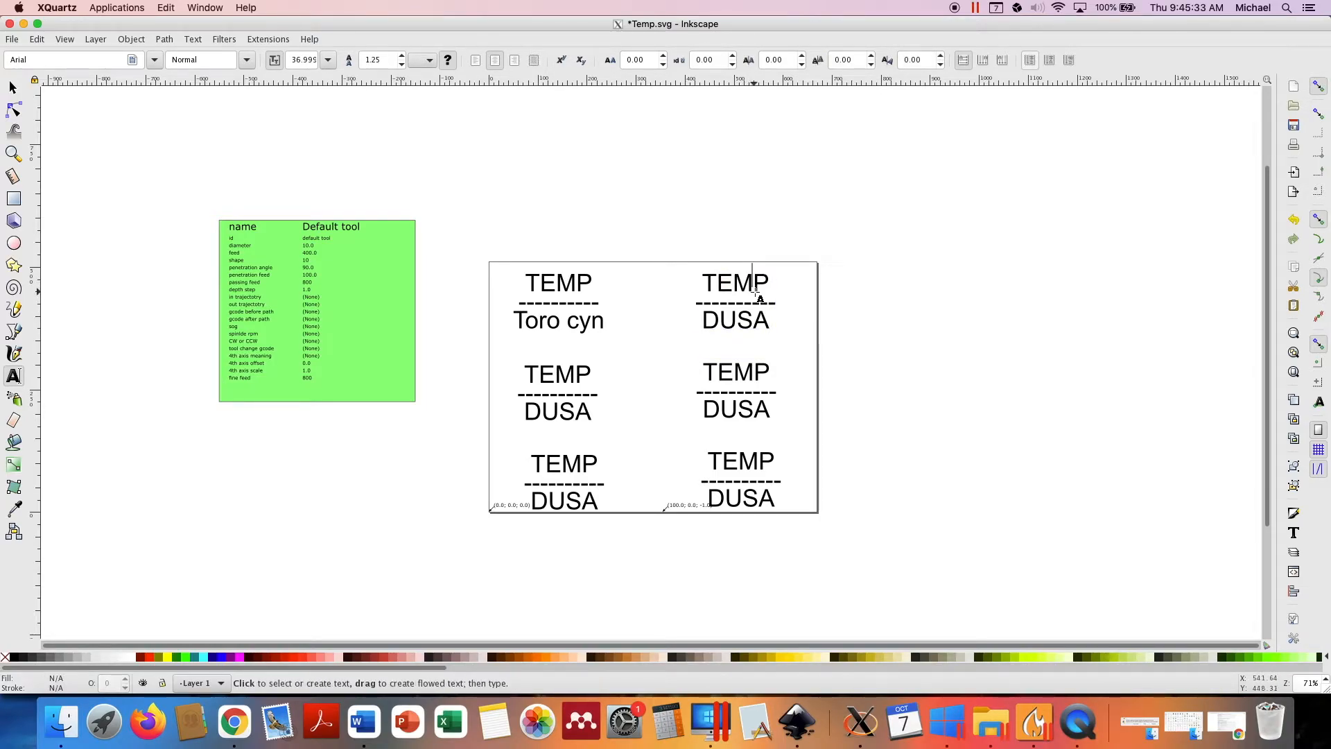
pyautogui.doubleClick(745, 287)
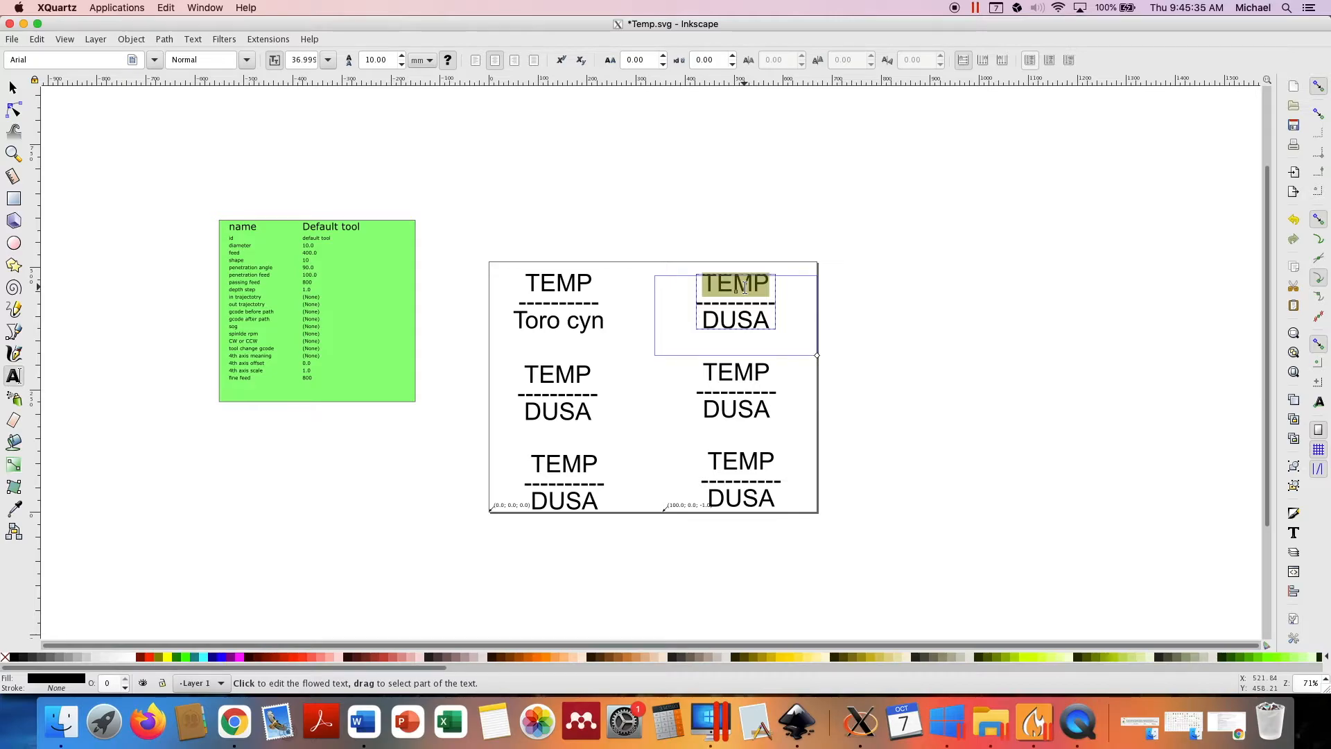
pyautogui.write('T')
pyautogui.press('BackSpace')
pyautogui.write('RO')
# Replace TEMP with HASS in the middle-left label and with GEM in the middle-right label.
pyautogui.doubleClick(574, 375)
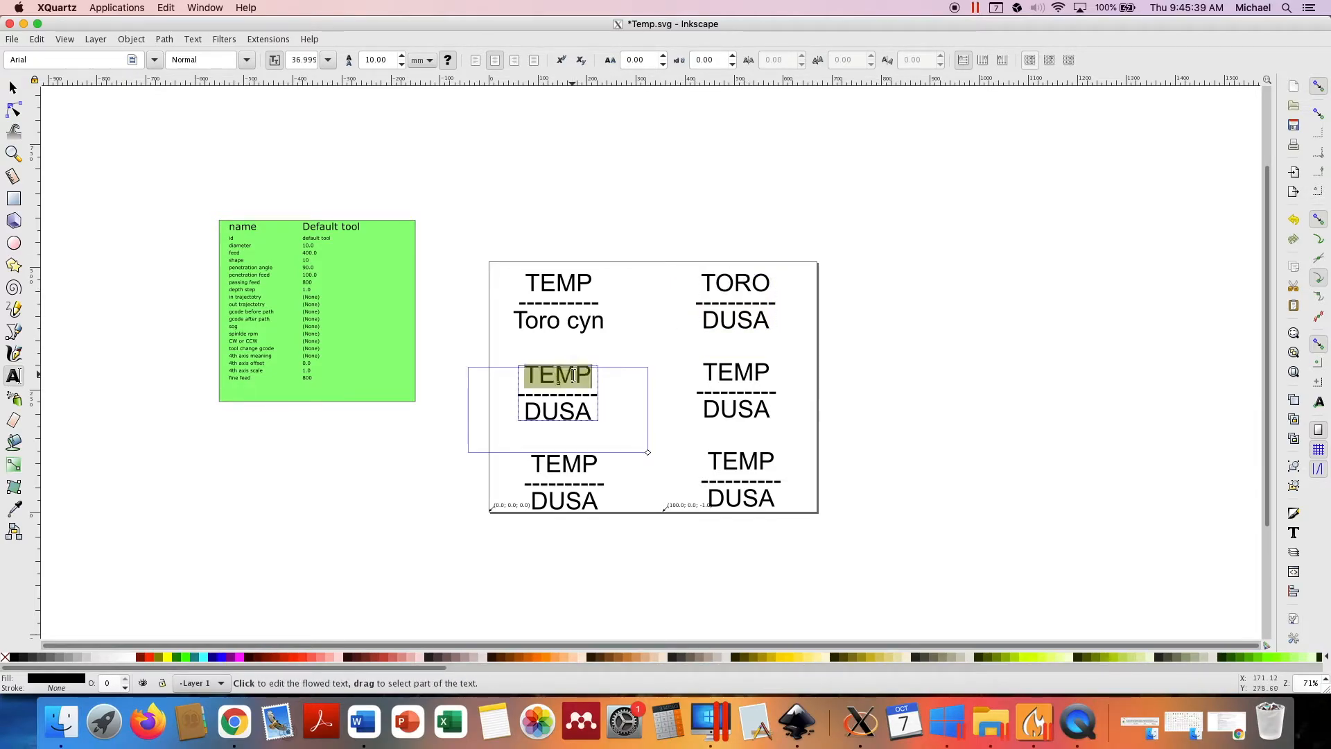
pyautogui.write('HASS')
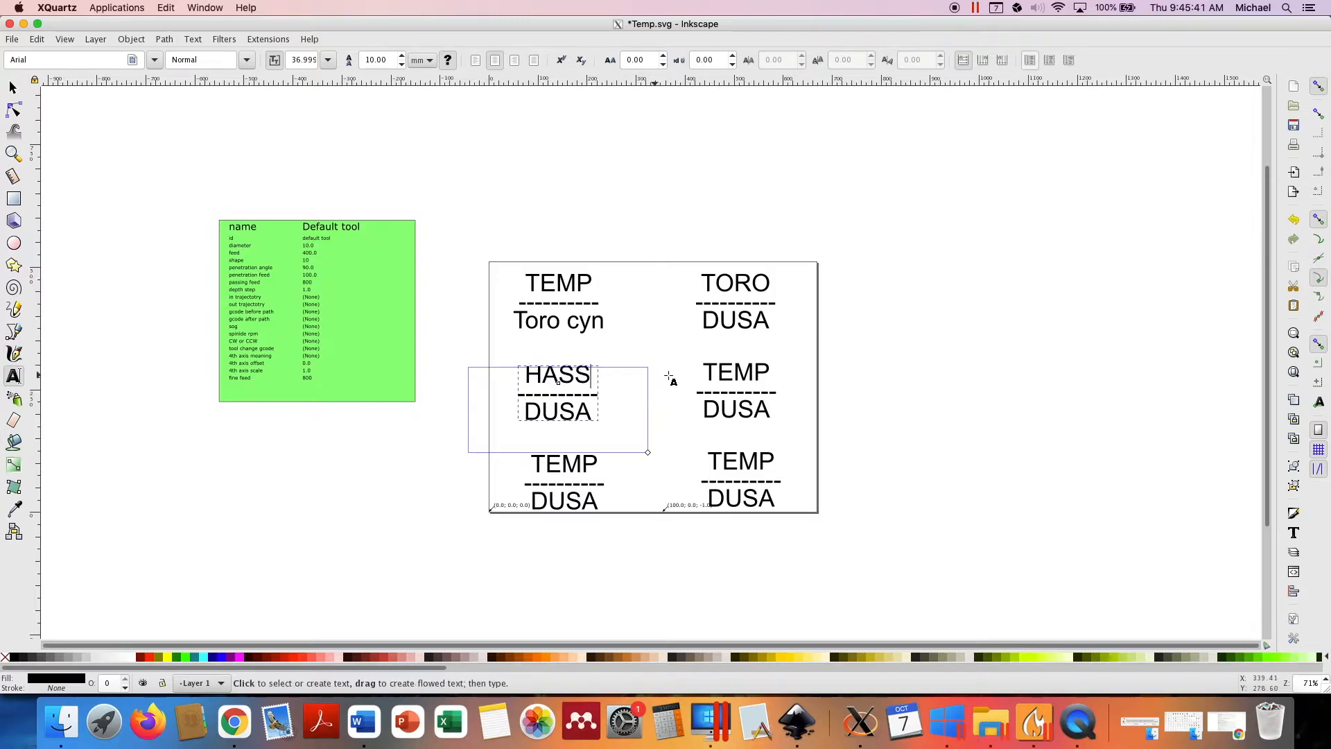
pyautogui.doubleClick(729, 374)
pyautogui.write('GEM')
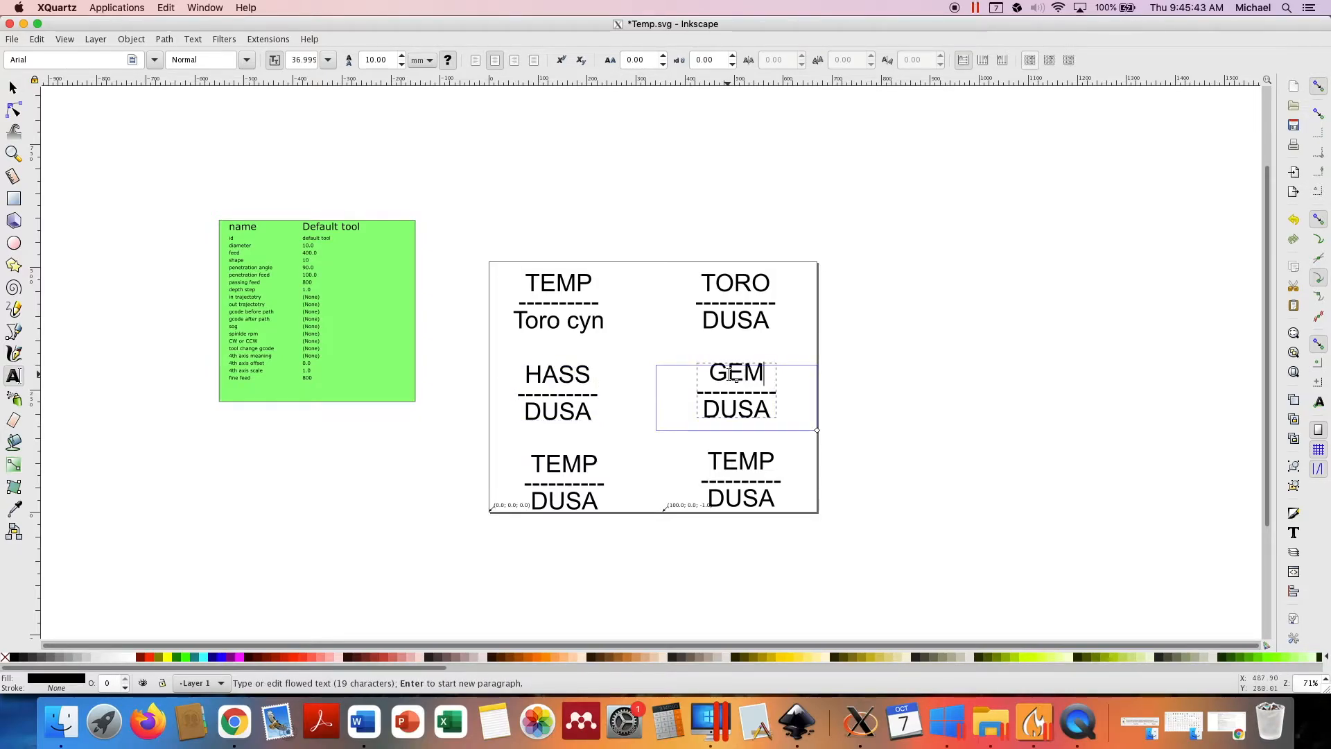
pyautogui.press('Escape')
# Replace TEMP with a first name in the bottom-left label and with HOMIE in the bottom-right label.
pyautogui.doubleClick(571, 465)
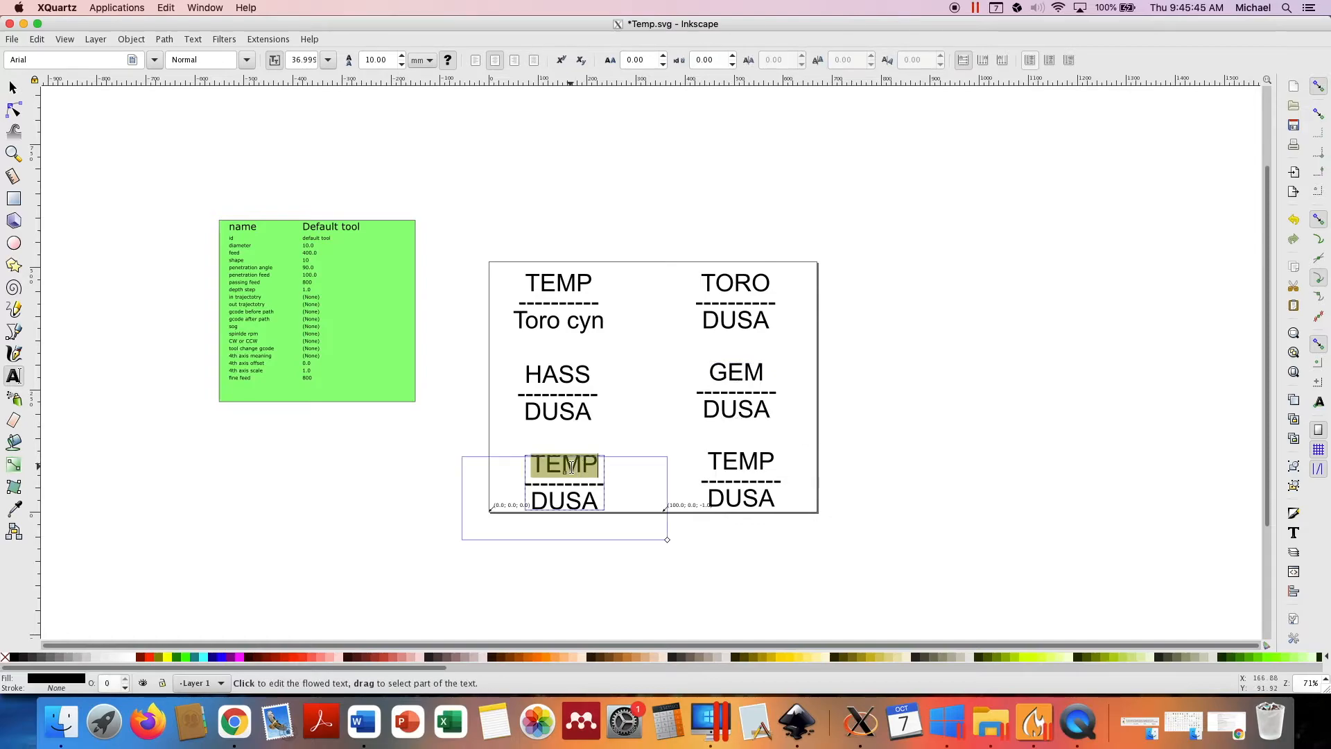
pyautogui.write('JUAN')
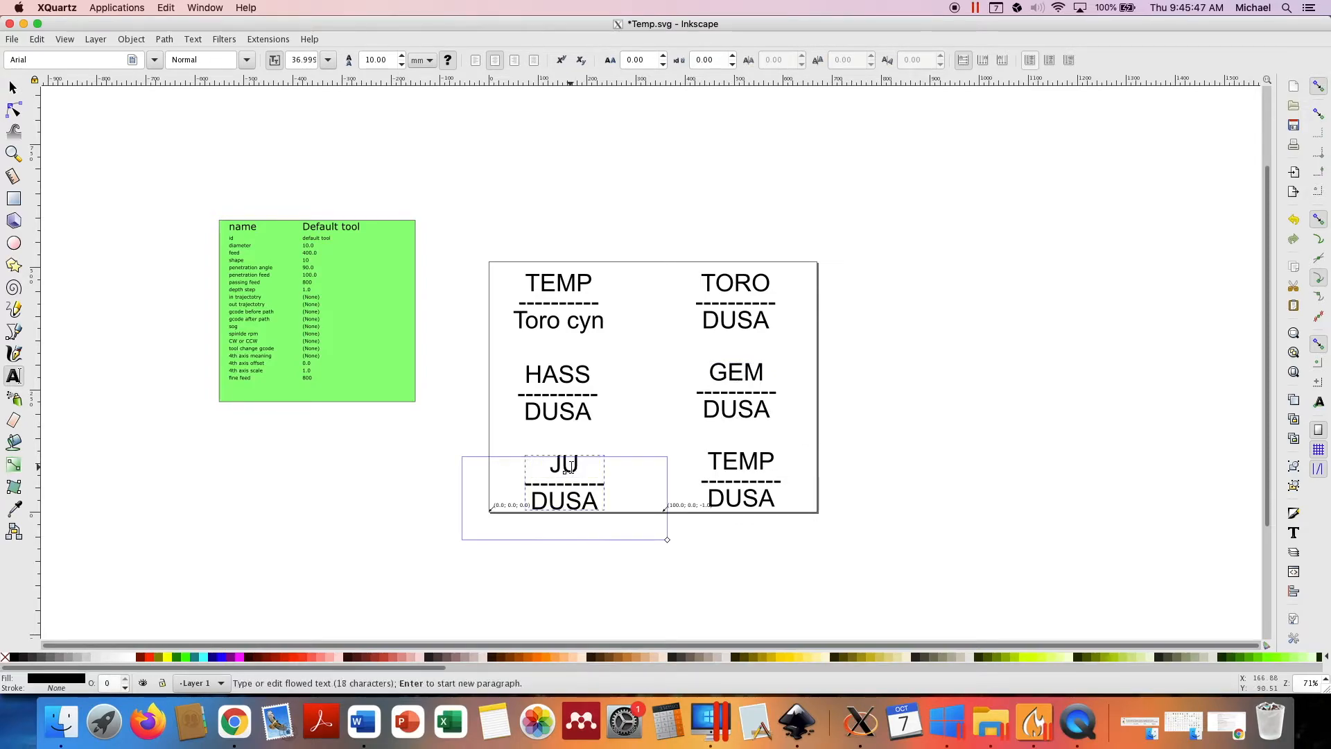
pyautogui.click(722, 461)
pyautogui.doubleClick(722, 461)
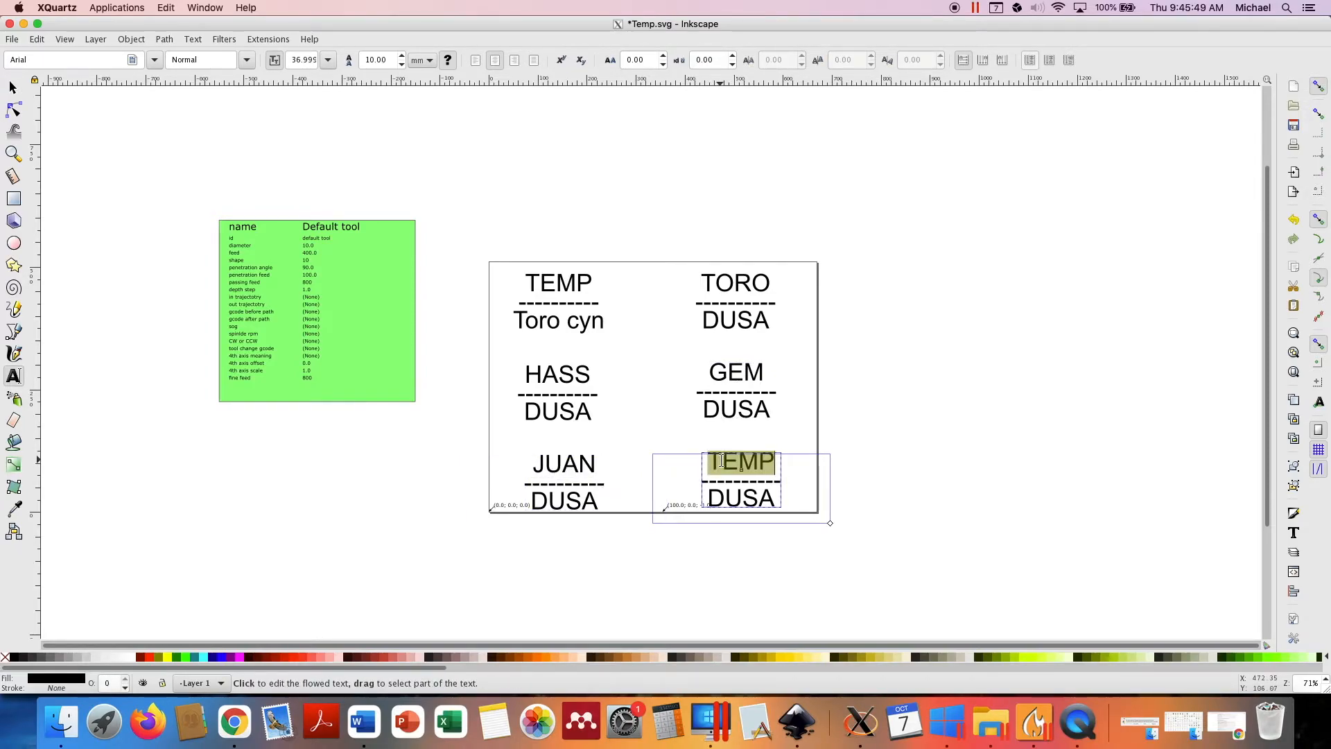
pyautogui.write('HOMIE')
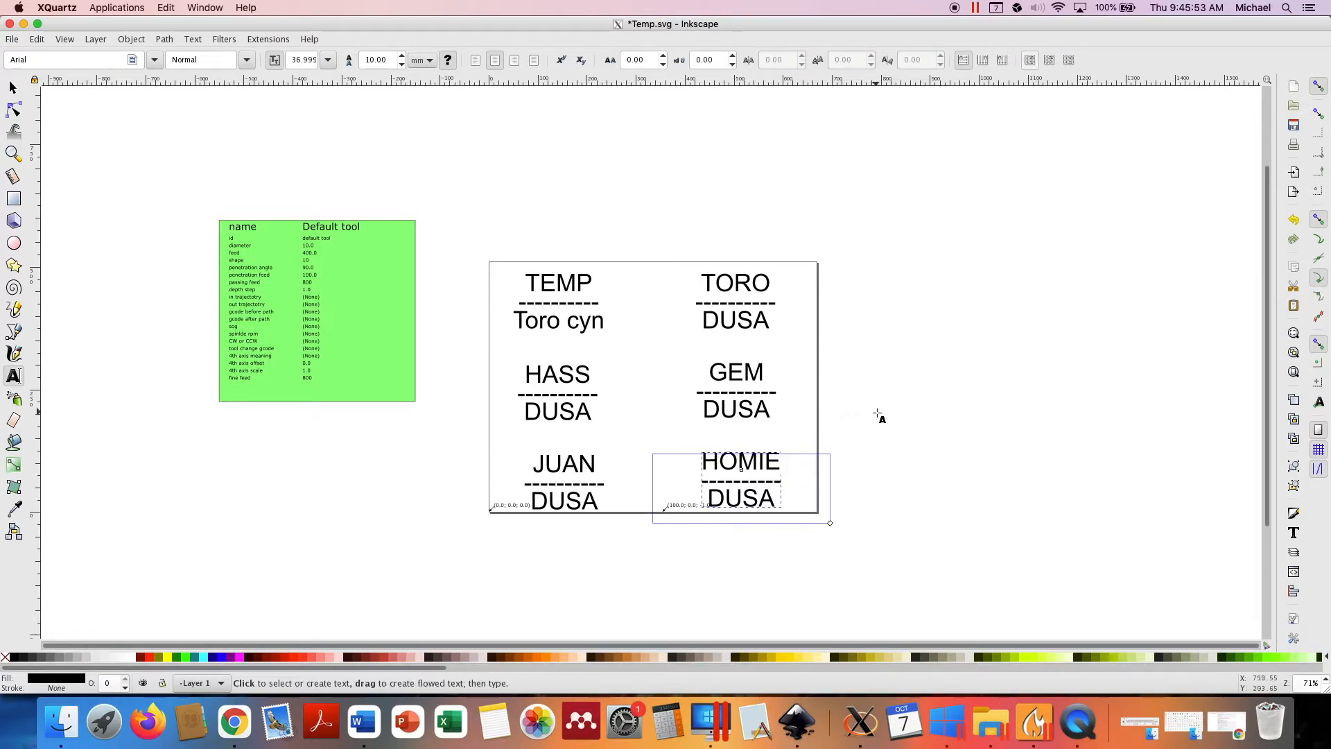
pyautogui.click(877, 414)
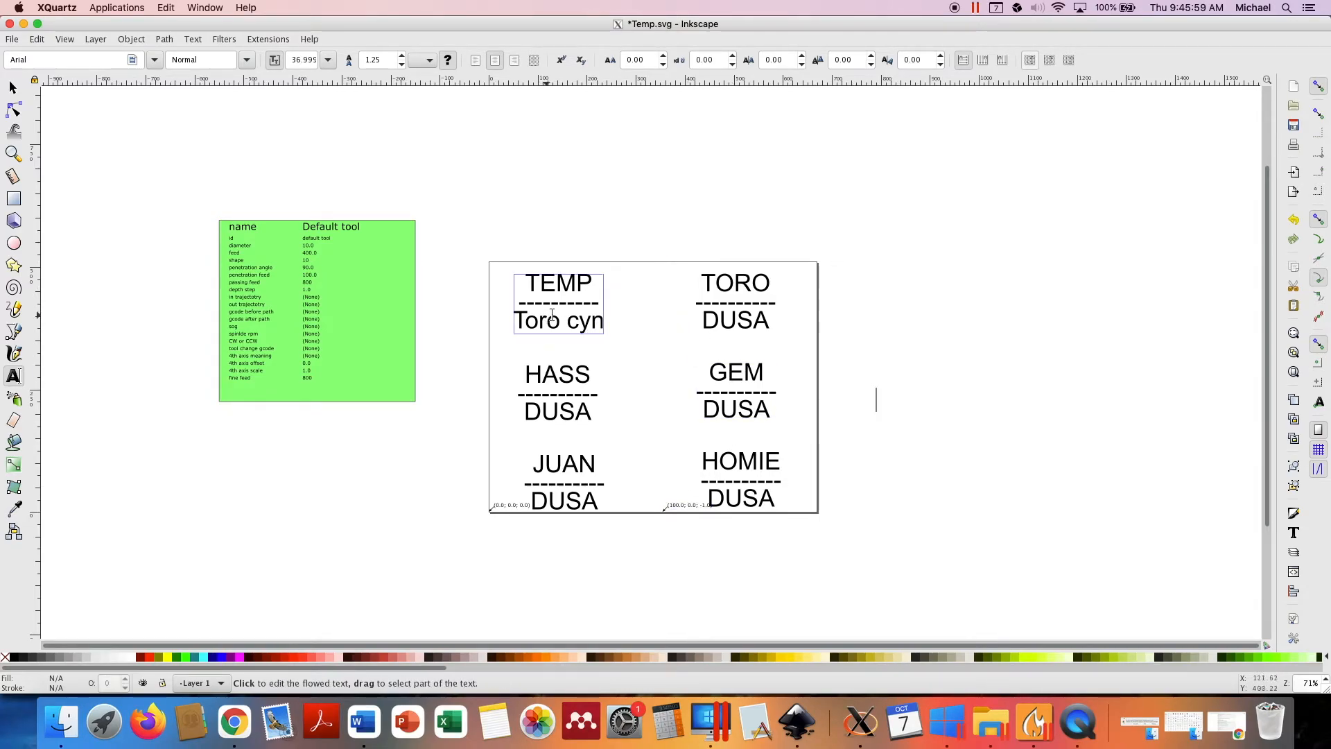
# Browse to Desktop/Save/Little_C5 in the save-as dialog, preview LC5_2_8-12, LC5_2_13-4 and LC5_3_14-18, and leave without saving.
pyautogui.click(13, 40)
pyautogui.click(55, 162)
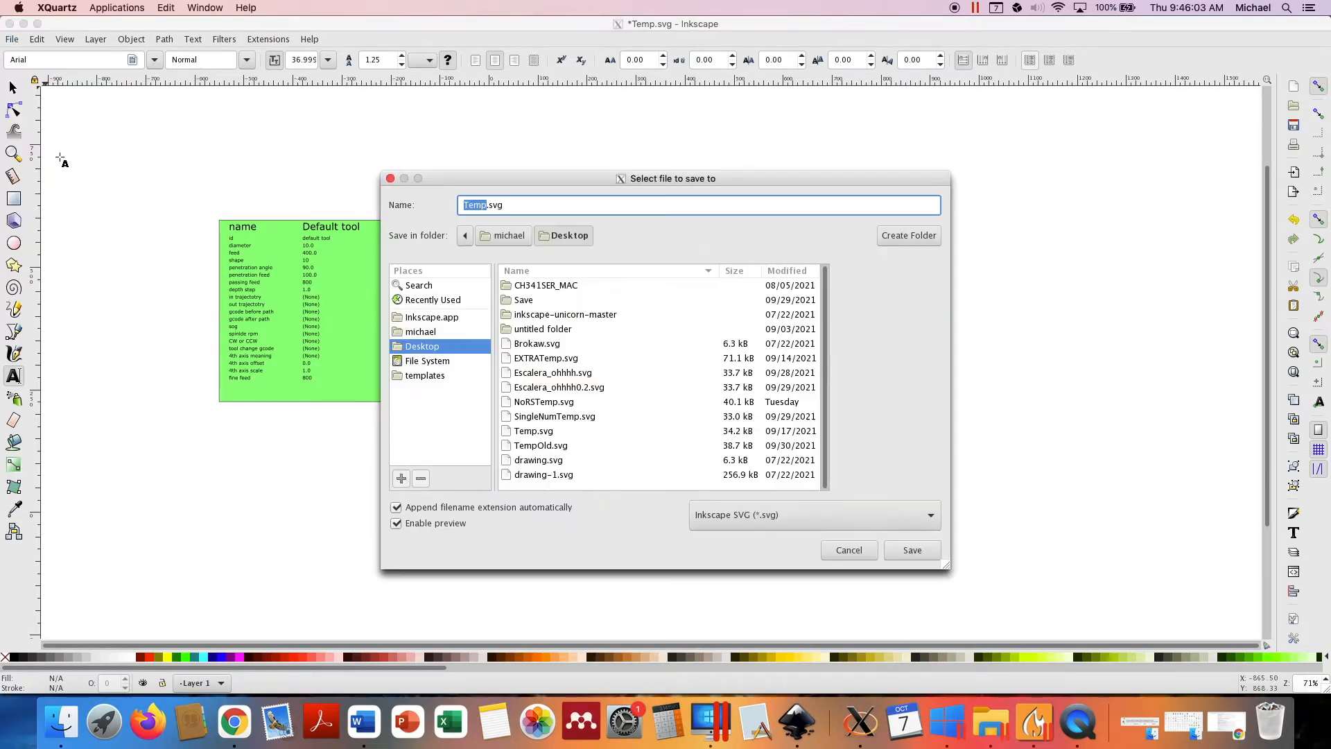
pyautogui.doubleClick(534, 300)
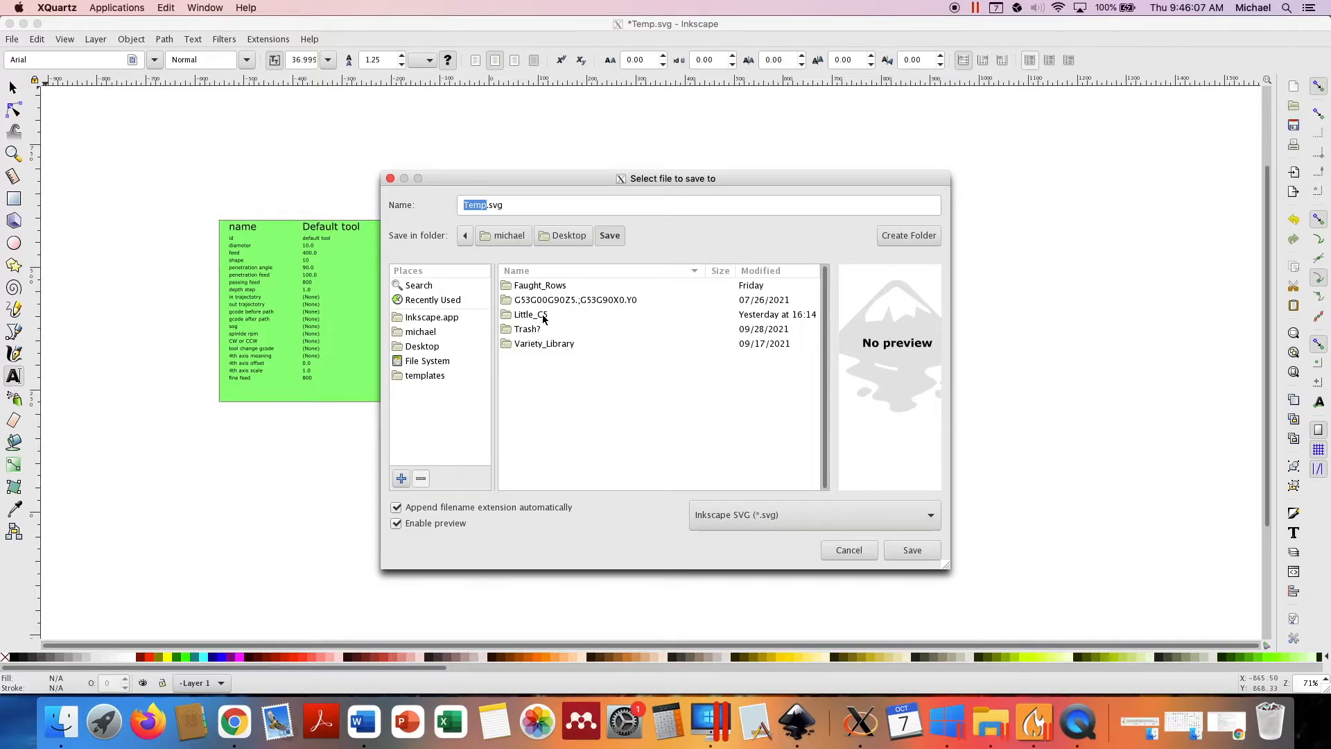
pyautogui.doubleClick(544, 316)
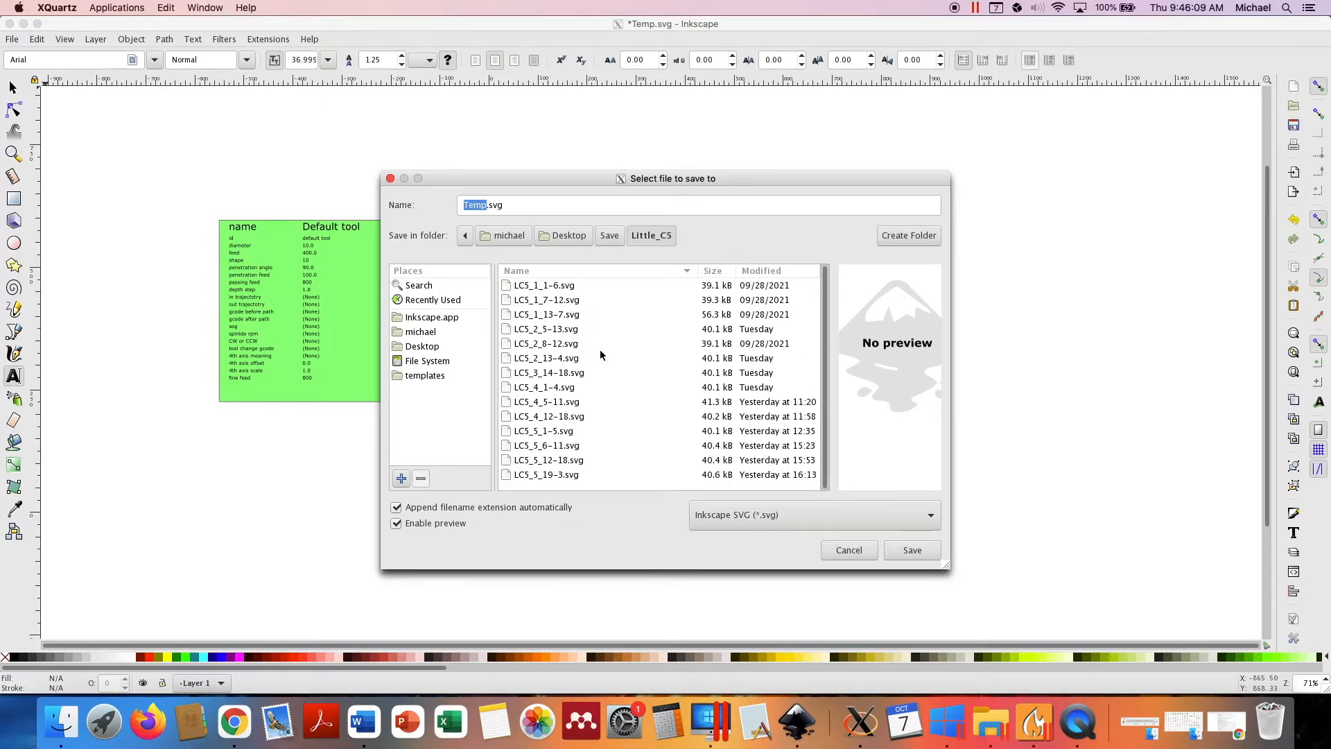
pyautogui.click(575, 343)
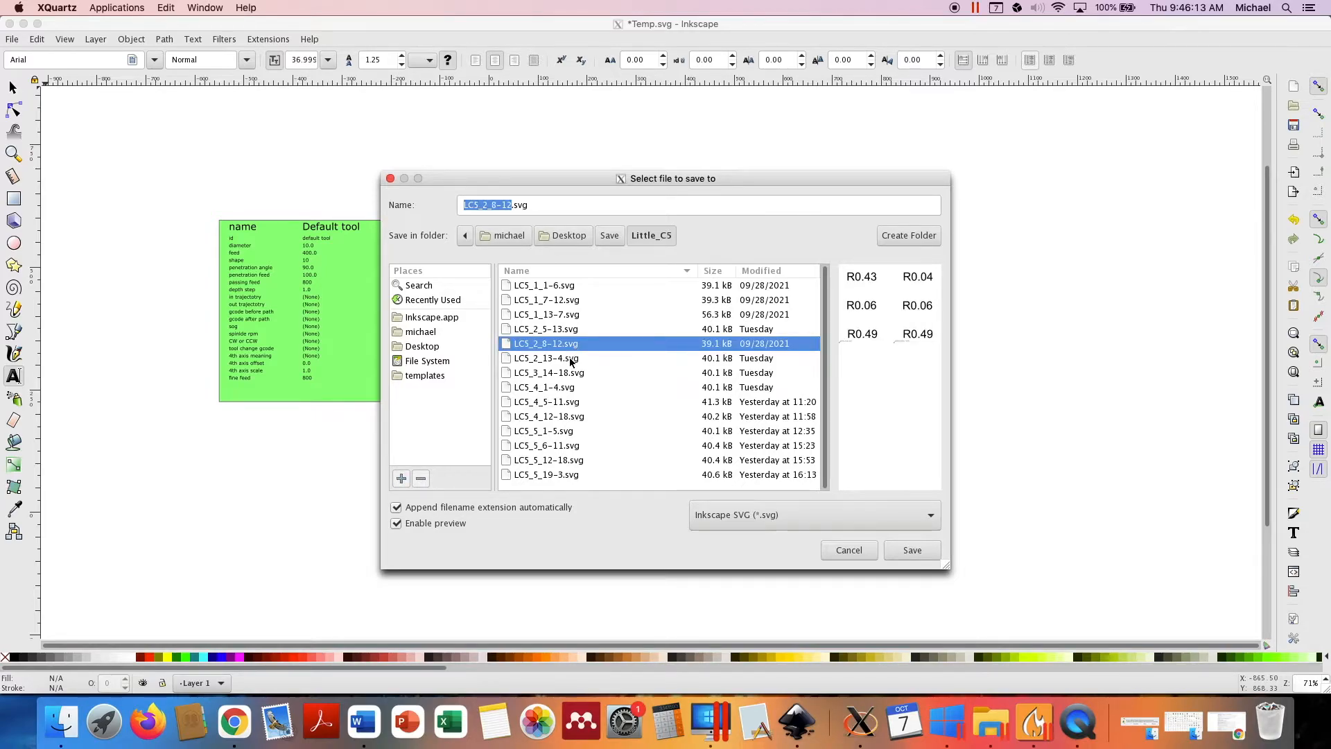
pyautogui.click(570, 359)
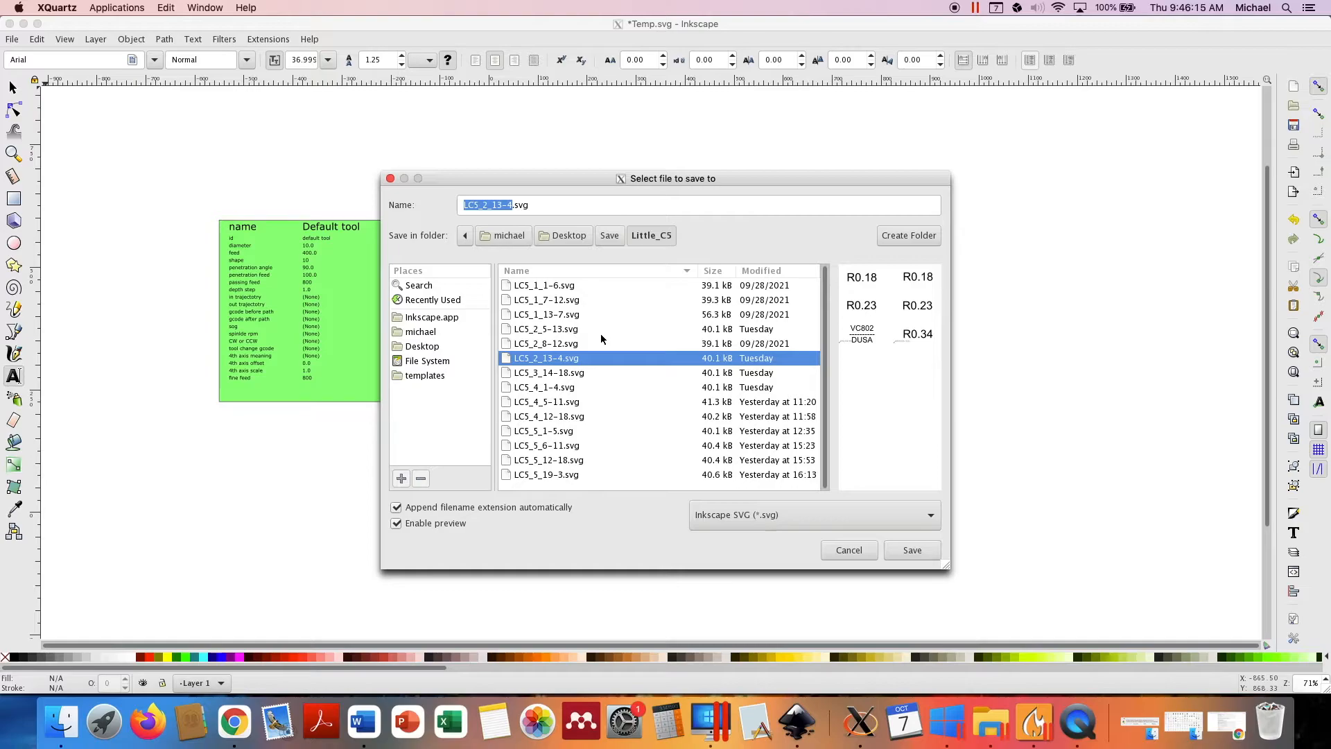
pyautogui.click(563, 374)
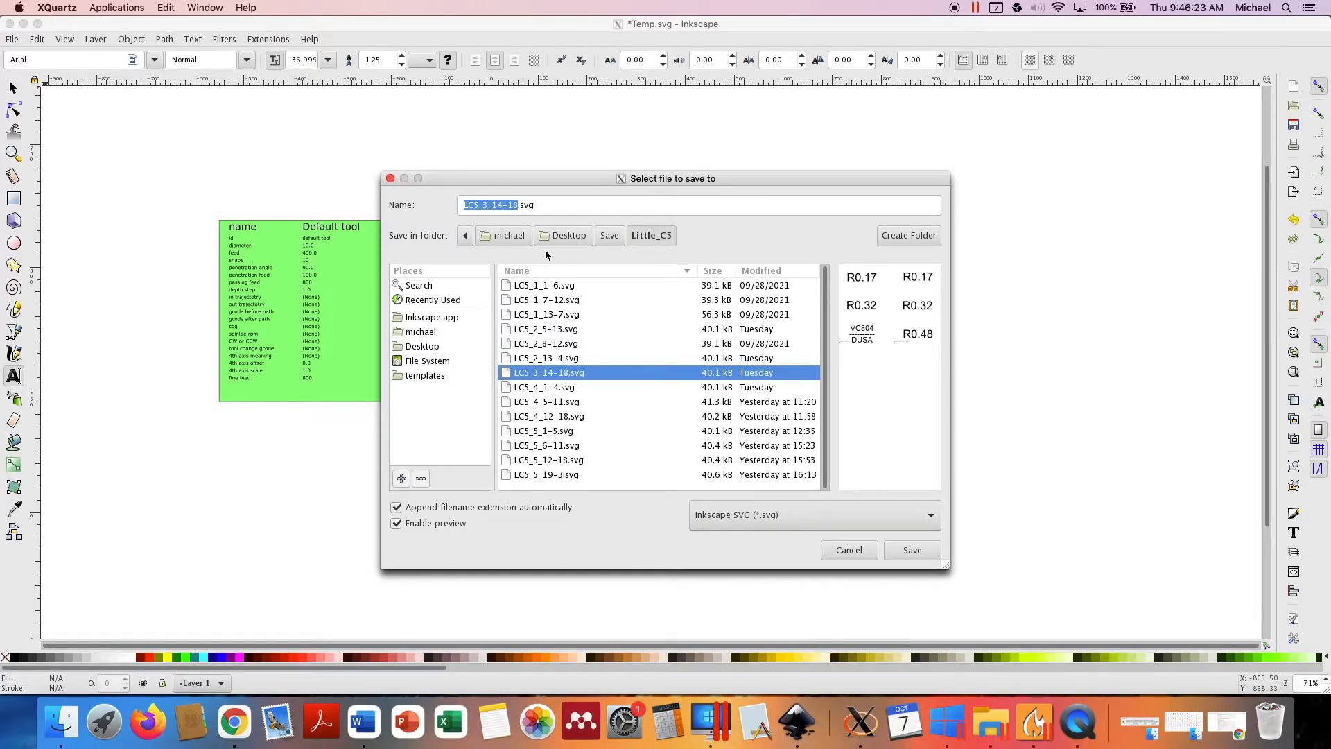
pyautogui.click(390, 178)
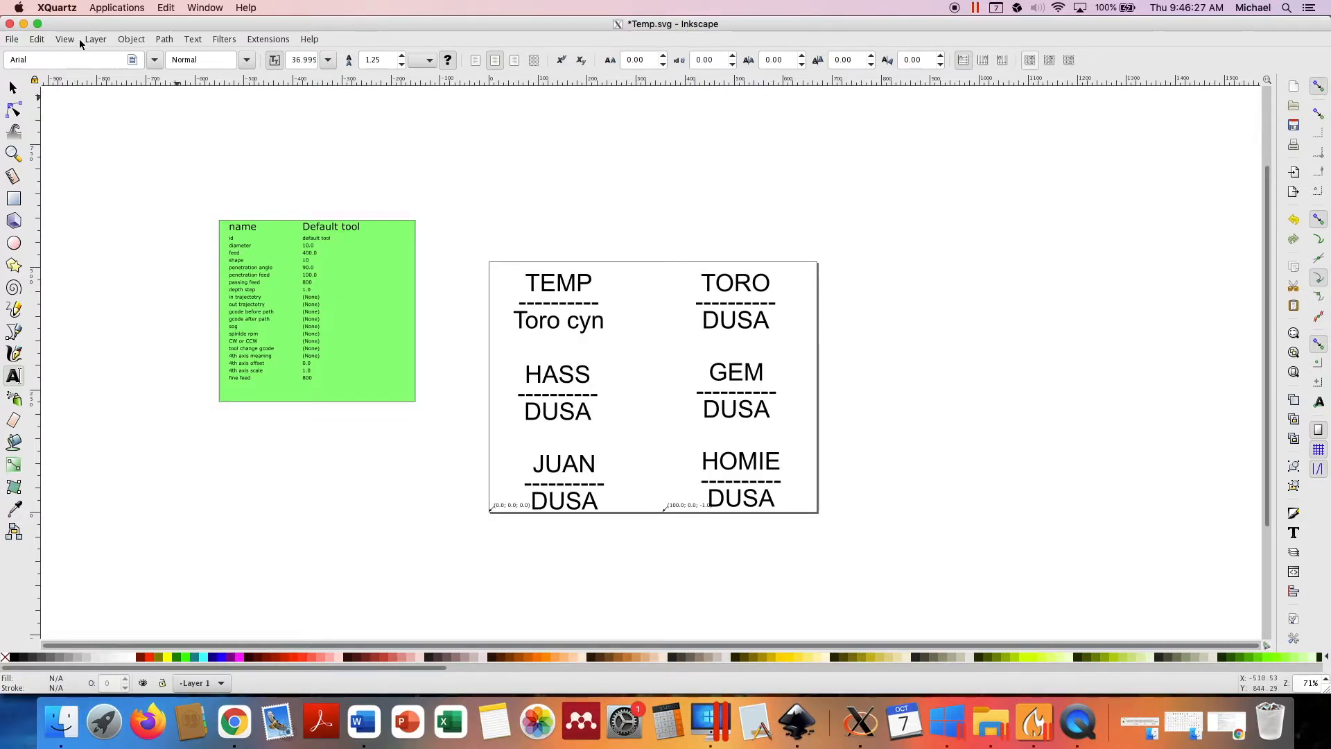
pyautogui.click(12, 40)
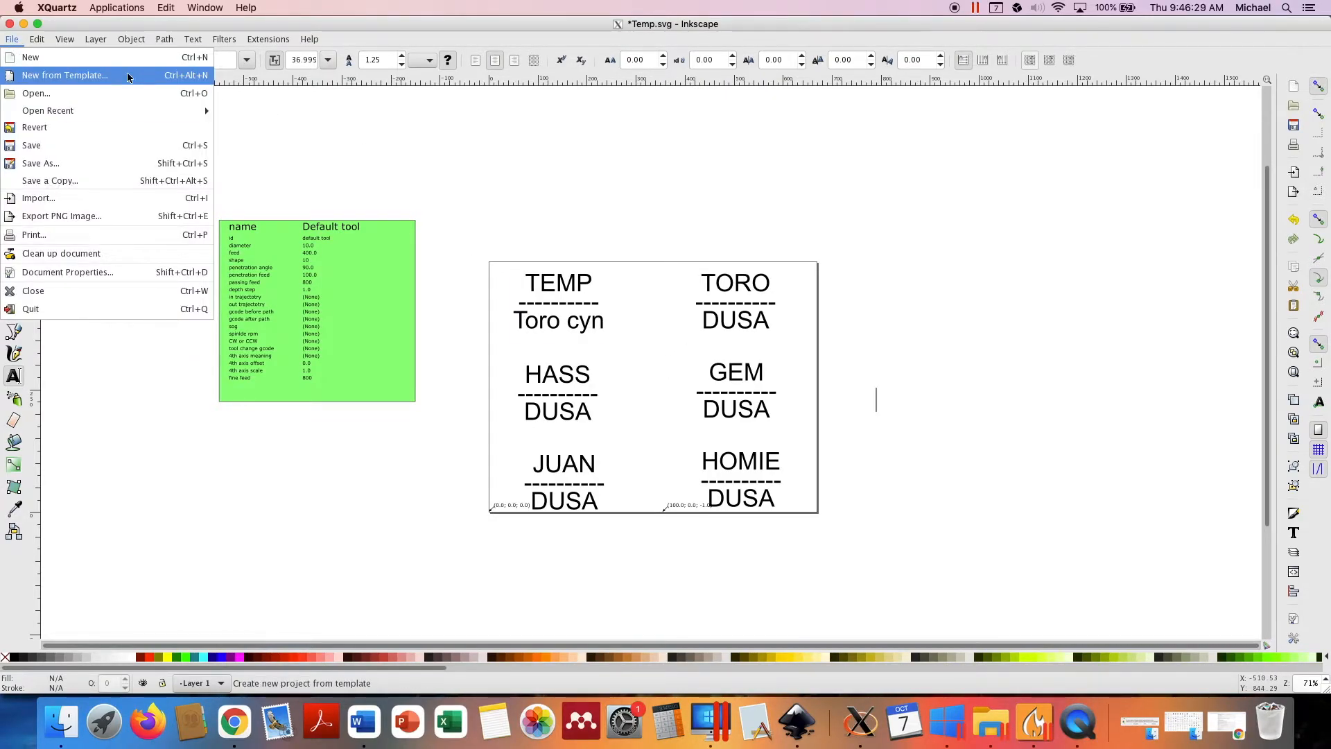
pyautogui.moveTo(164, 40)
pyautogui.click(85, 125)
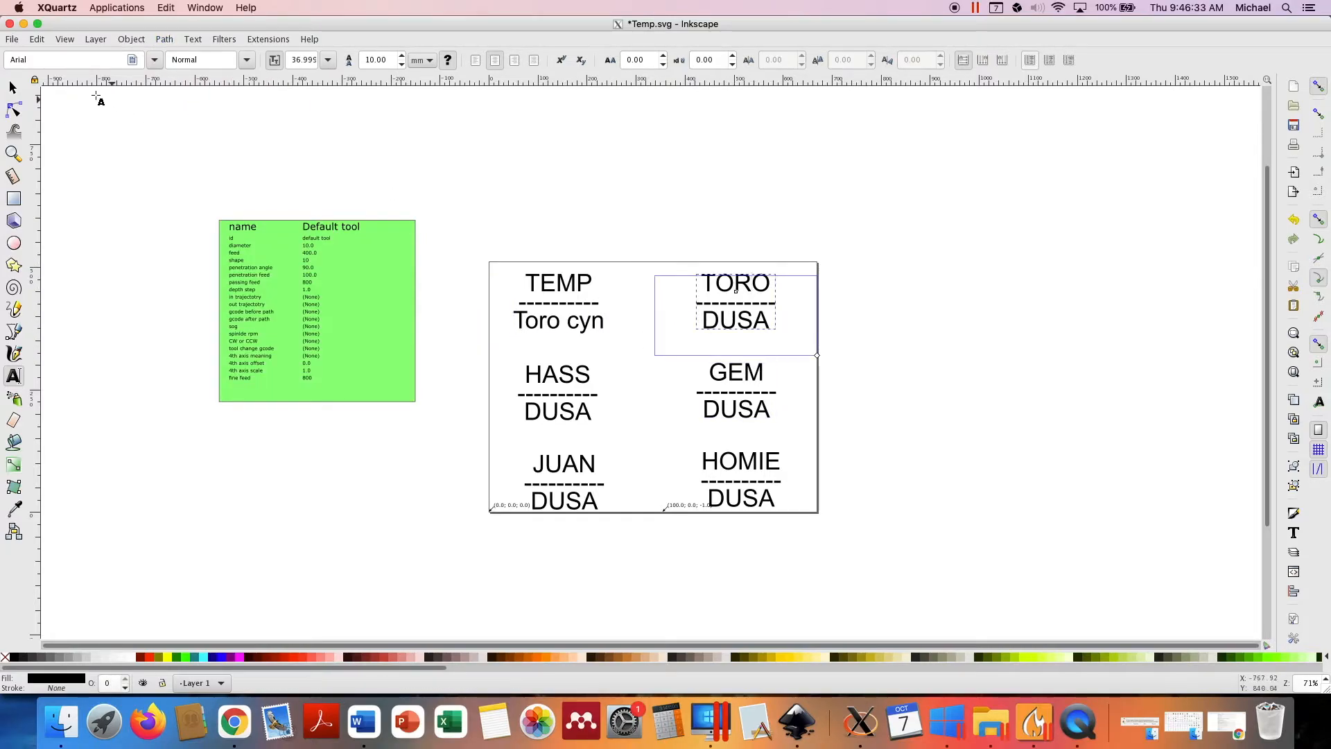
# Convert all six text labels on the page to paths and apply a dynamic offset to them.
pyautogui.click(12, 88)
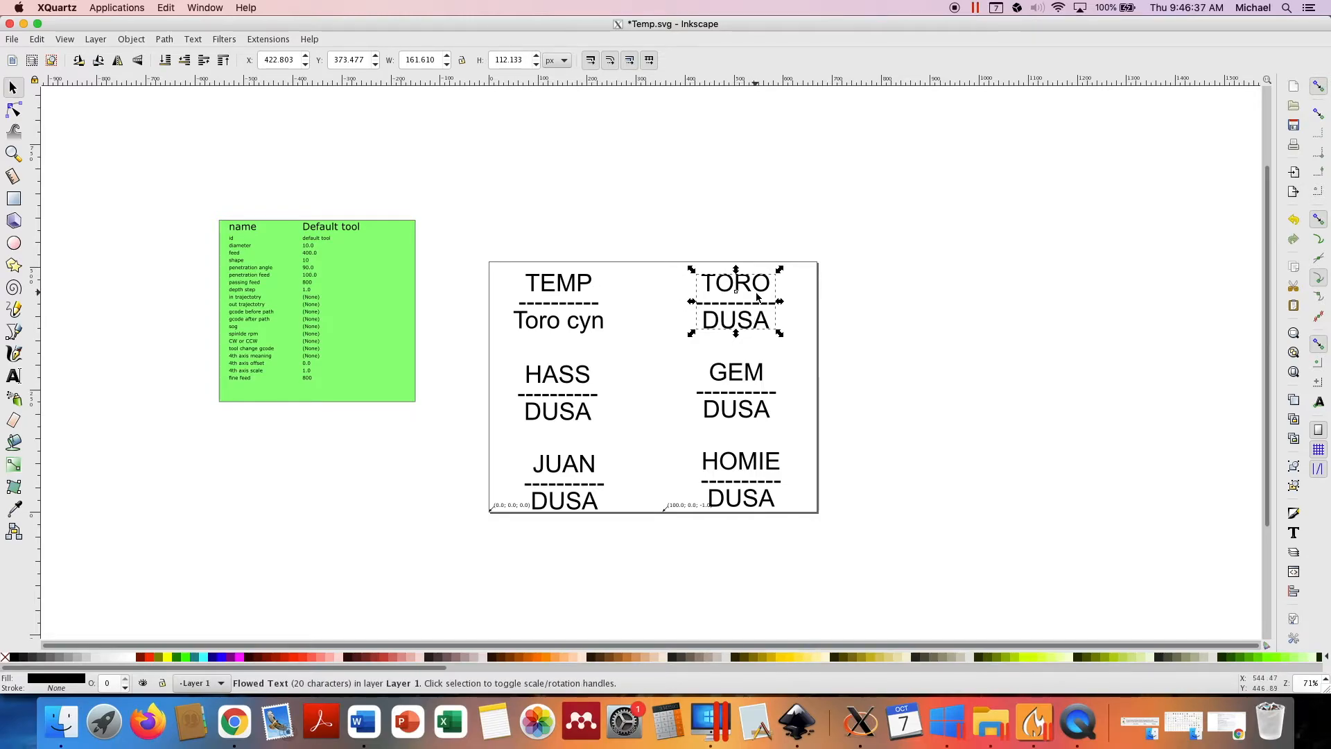
pyautogui.press('shift')
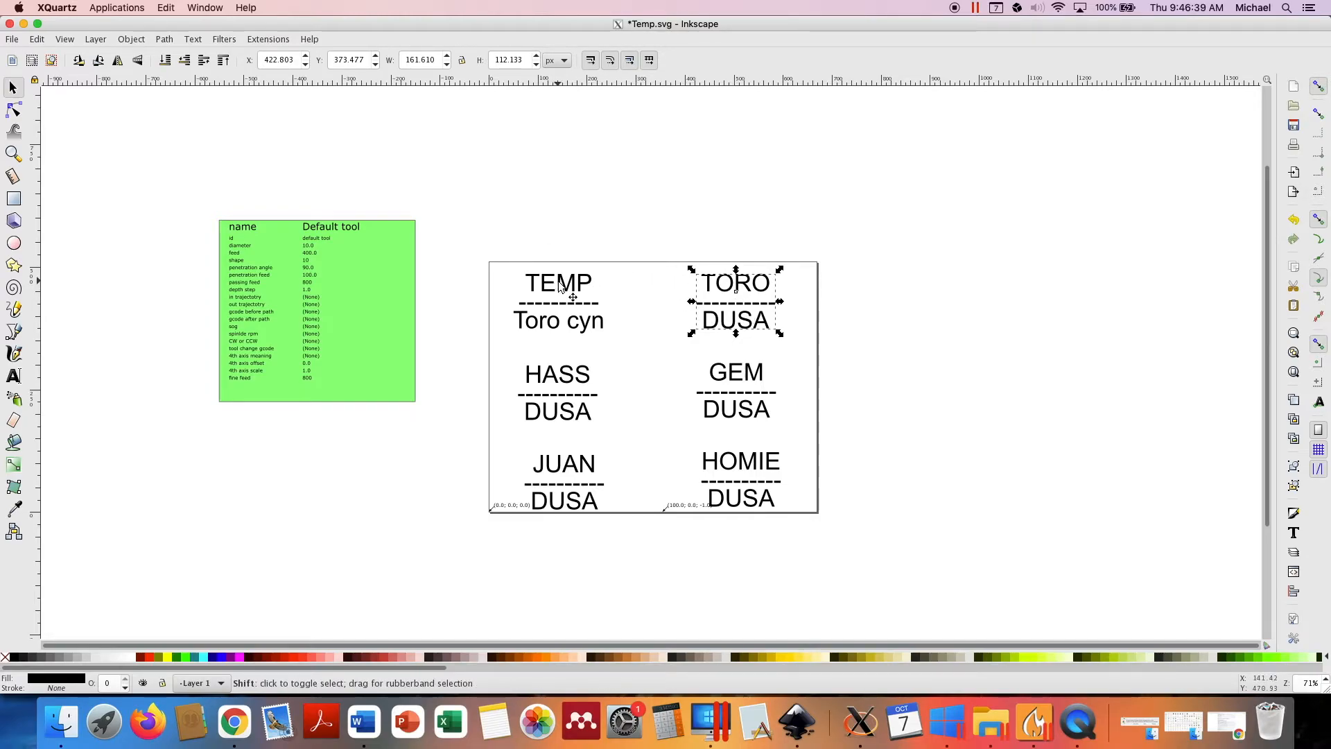
pyautogui.keyDown('shift'); pyautogui.click(568, 294); pyautogui.keyUp('shift')
pyautogui.keyDown('shift'); pyautogui.click(570, 374); pyautogui.keyUp('shift')
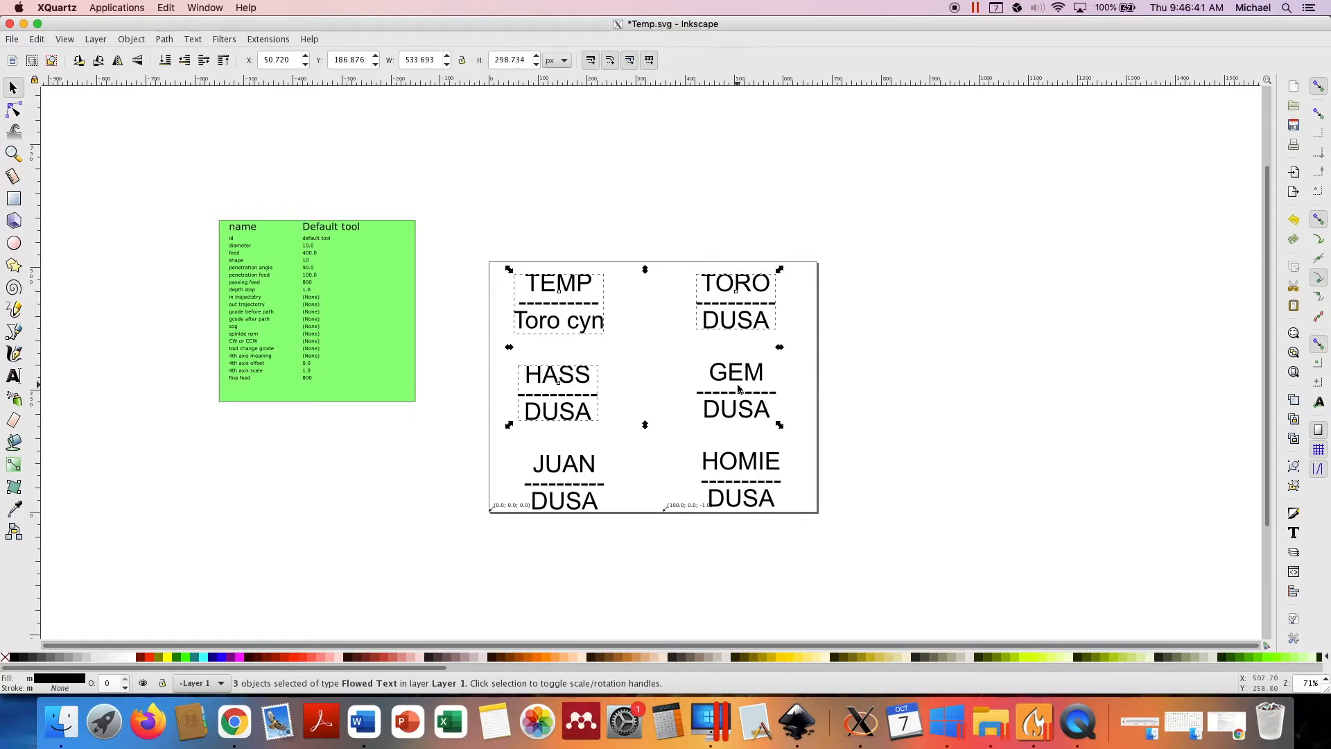
pyautogui.keyDown('shift'); pyautogui.click(737, 380); pyautogui.keyUp('shift')
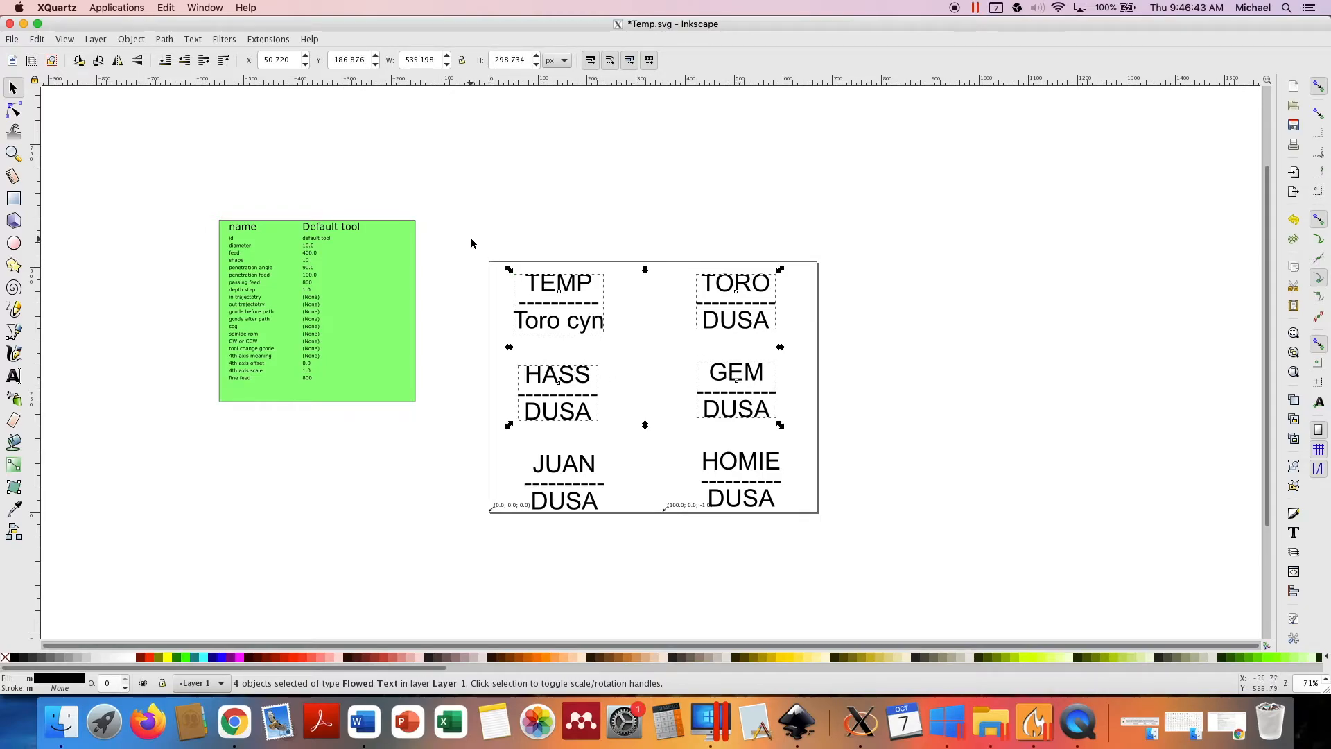
pyautogui.moveTo(449, 234); pyautogui.dragTo(827, 471)
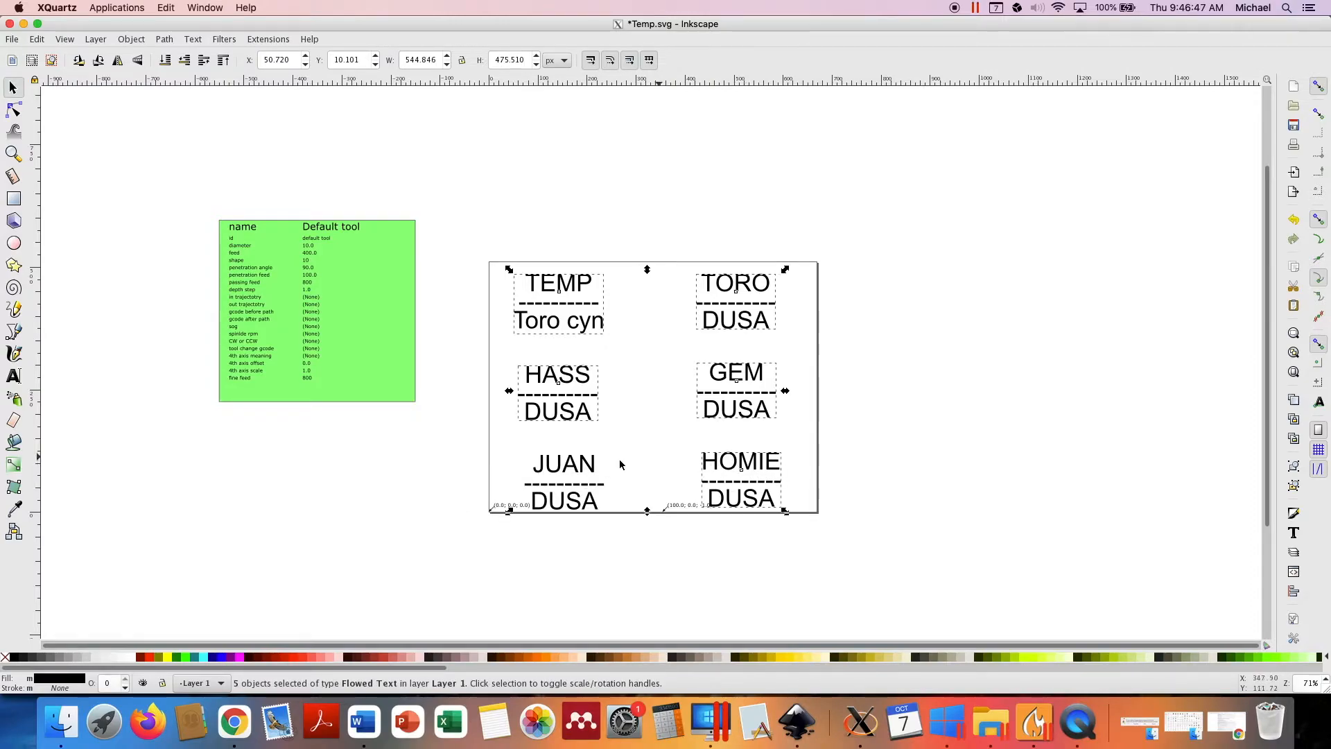
pyautogui.click(930, 386)
pyautogui.moveTo(454, 234); pyautogui.dragTo(822, 493)
pyautogui.keyDown('shift'); pyautogui.click(757, 468); pyautogui.keyUp('shift')
pyautogui.keyDown('shift'); pyautogui.click(581, 464); pyautogui.keyUp('shift')
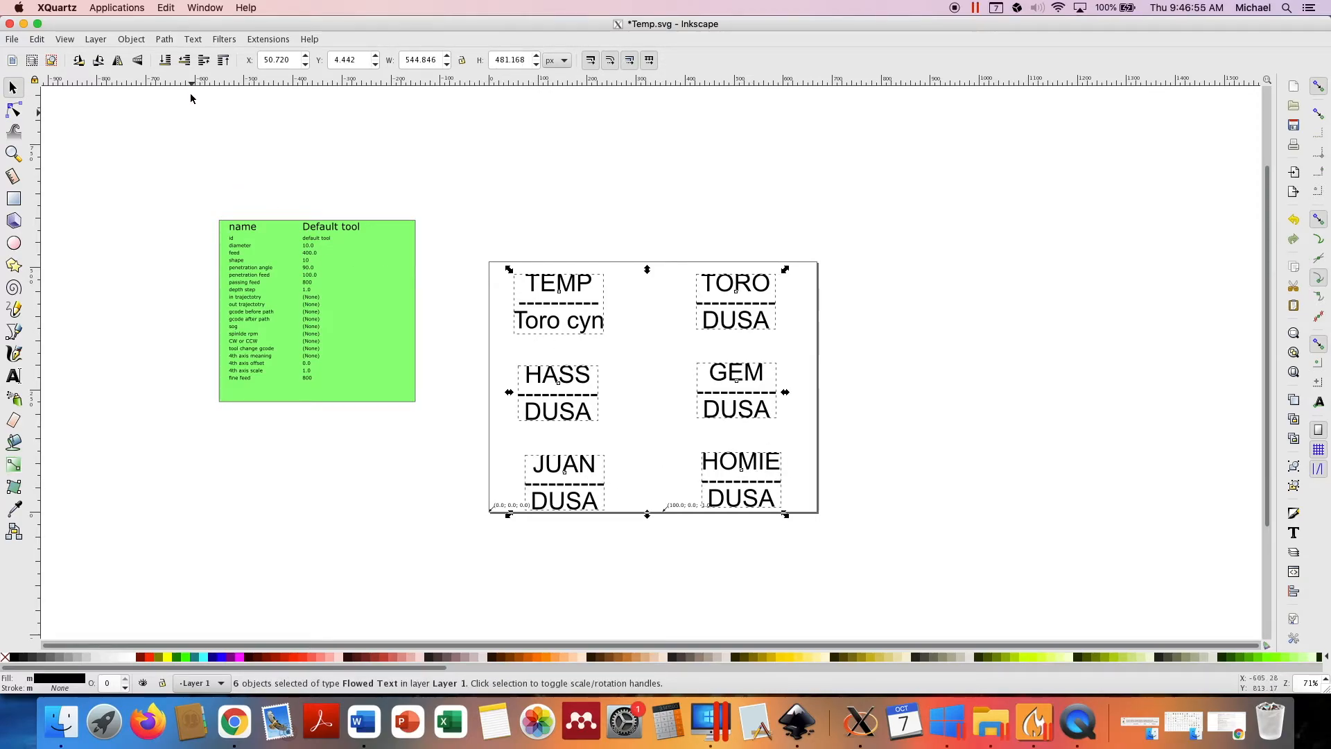
pyautogui.click(165, 40)
pyautogui.click(186, 56)
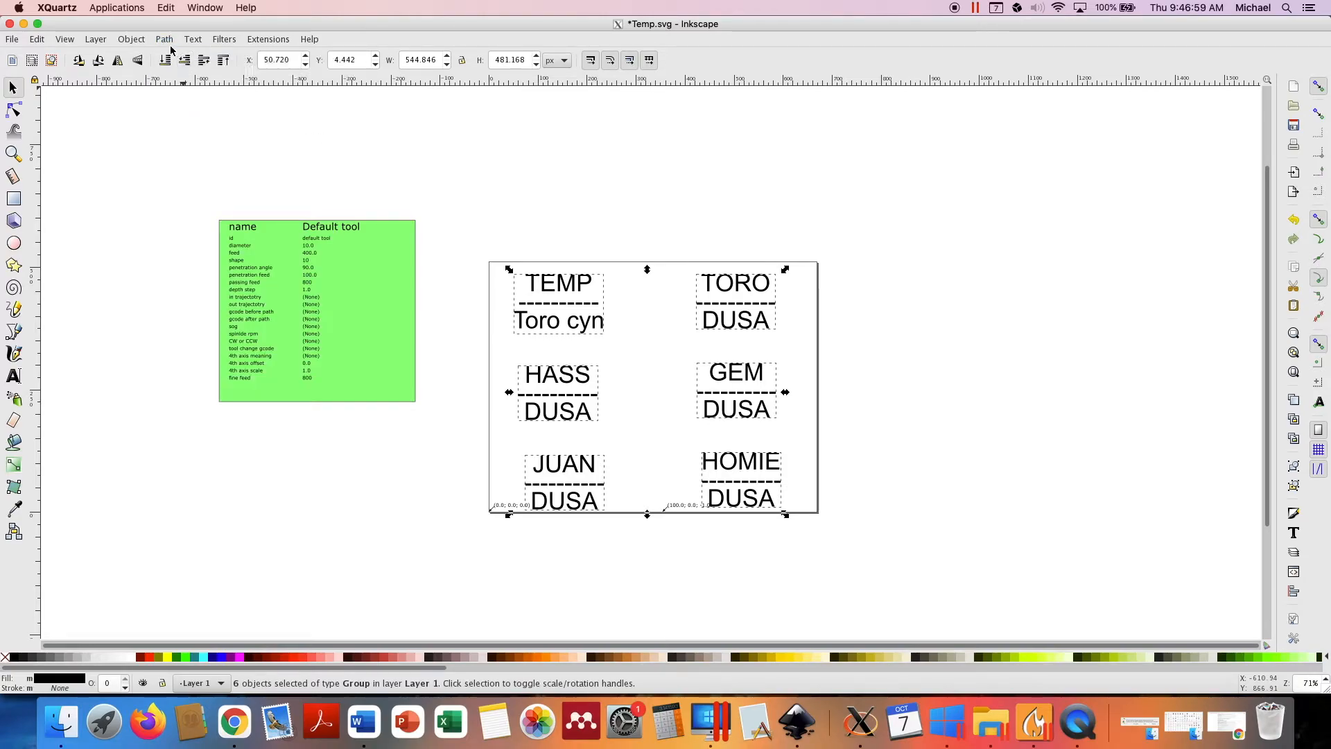
pyautogui.click(164, 41)
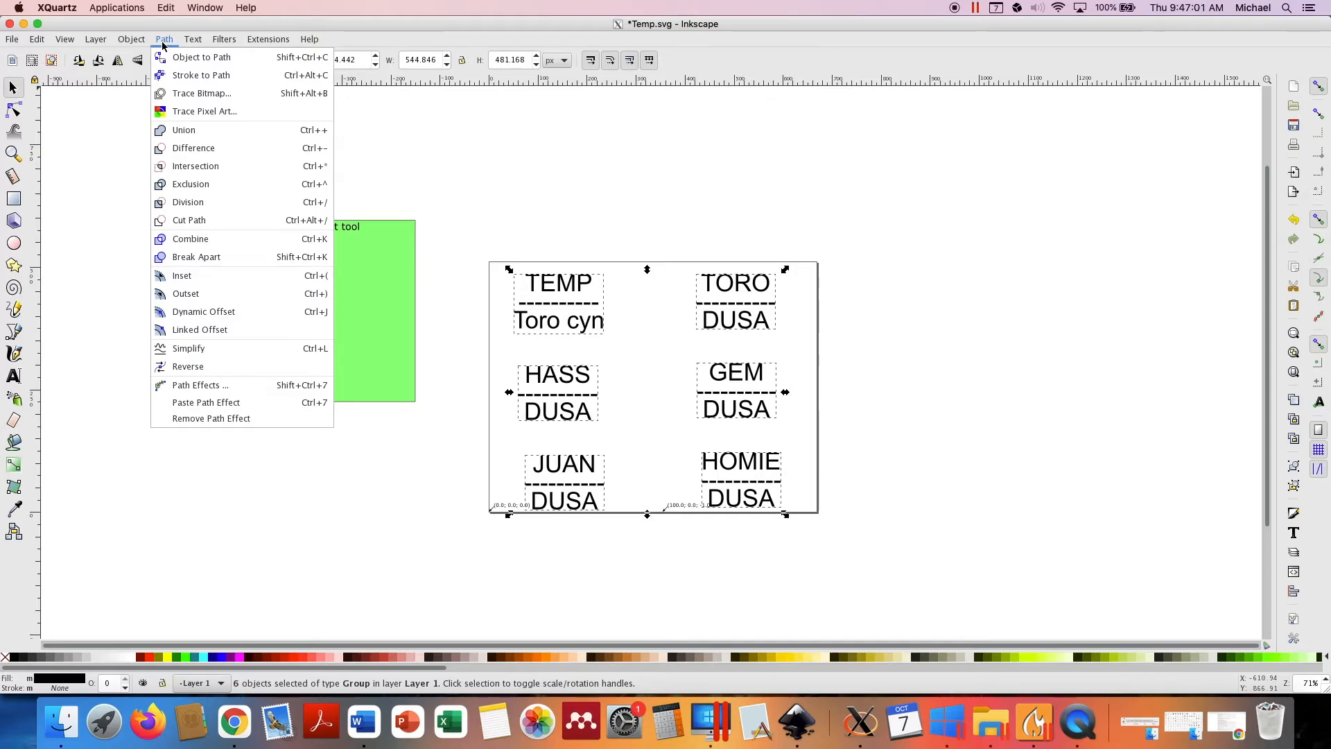
pyautogui.click(257, 313)
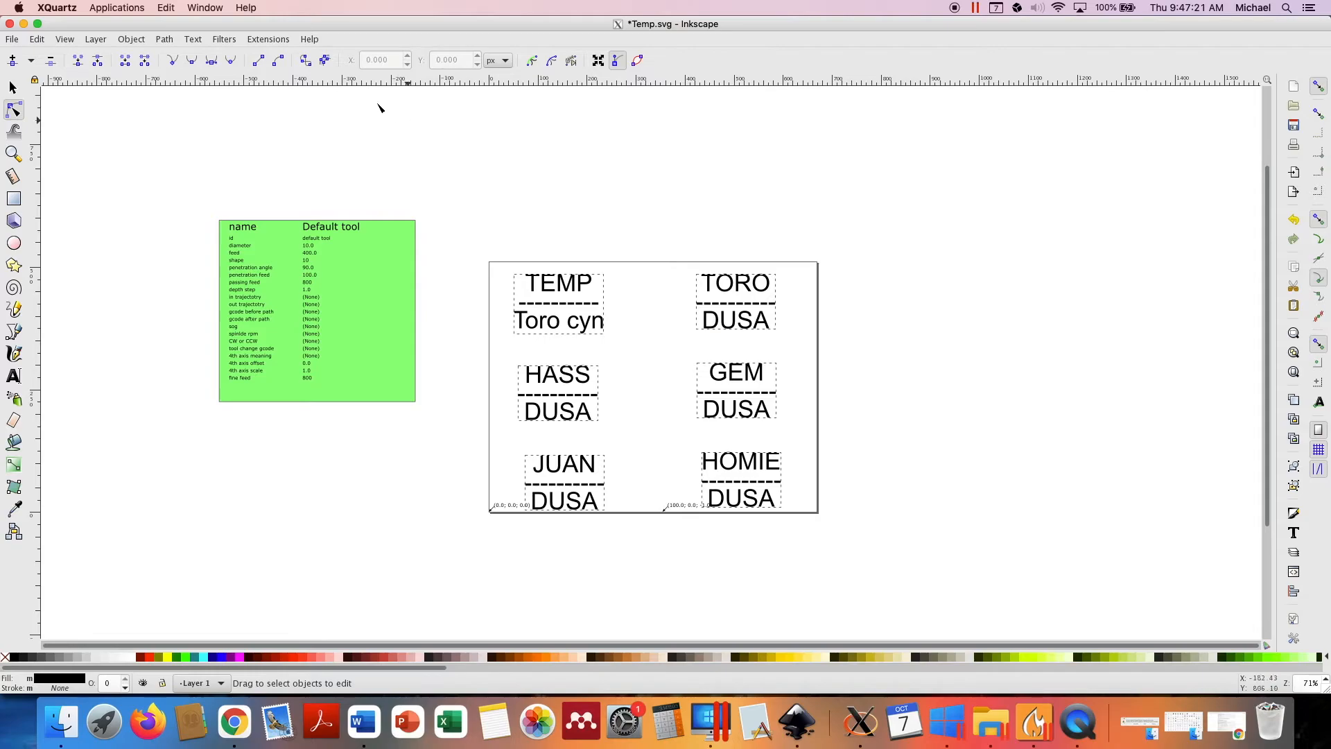
# Open the output preferences of the Gcodetools Engraving extension.
pyautogui.click(268, 40)
pyautogui.moveTo(306, 154)
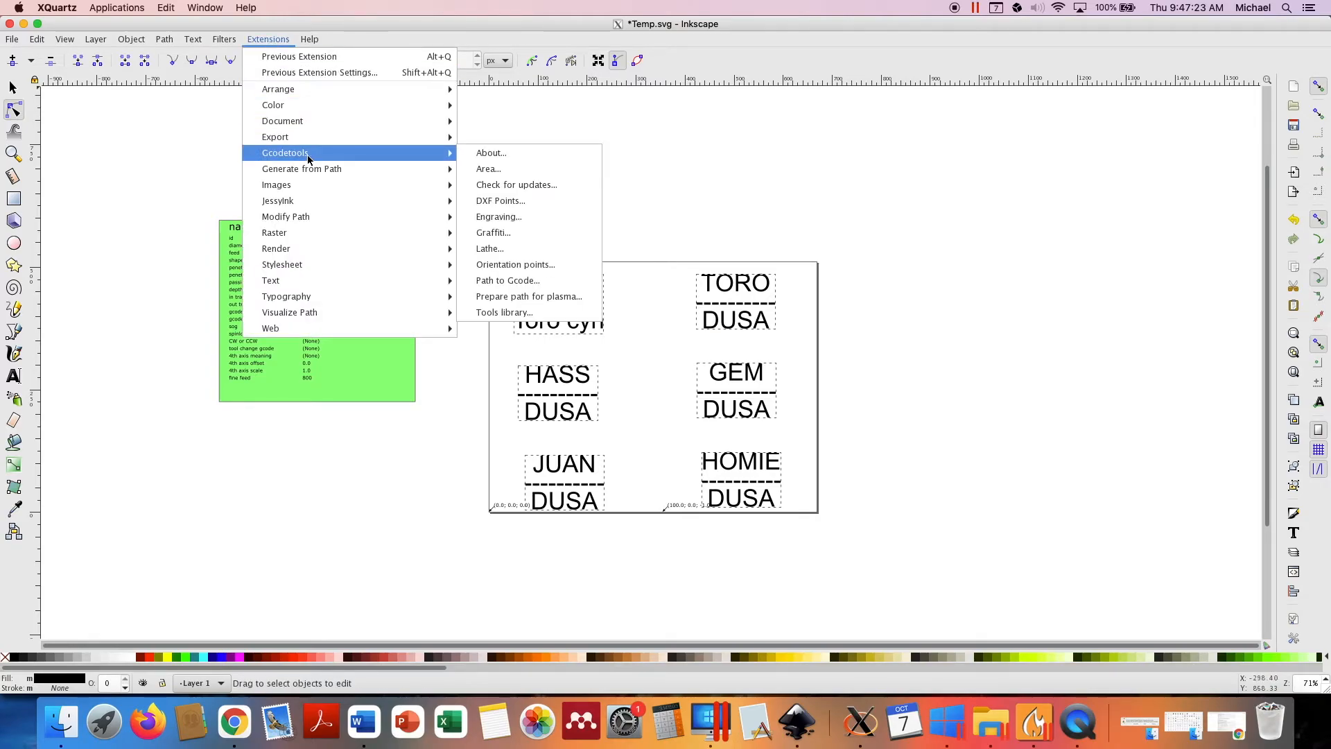
pyautogui.click(523, 218)
pyautogui.click(615, 240)
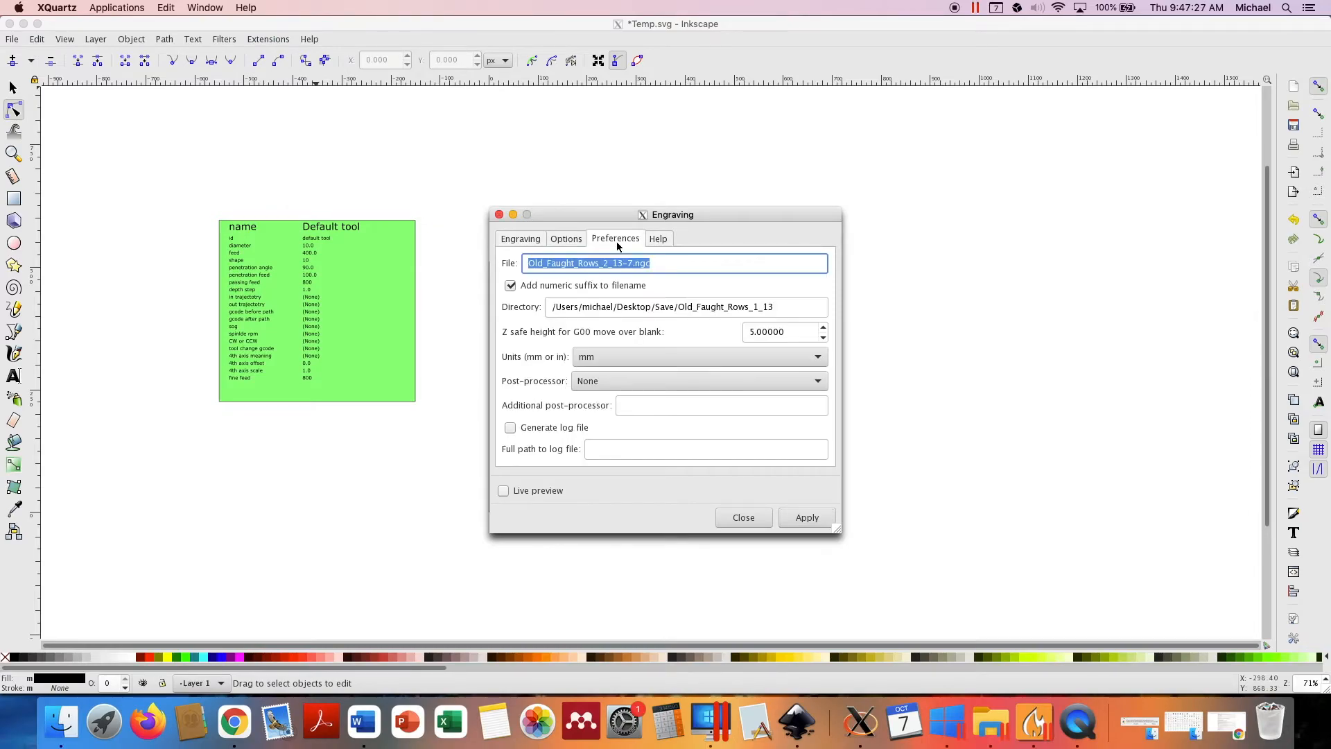
# Remove the Old_Faught_Rows_1_13 subfolder from the end of the engraving output directory.
pyautogui.click(656, 264)
pyautogui.moveTo(777, 309); pyautogui.dragTo(670, 312)
pyautogui.press('BackSpace')
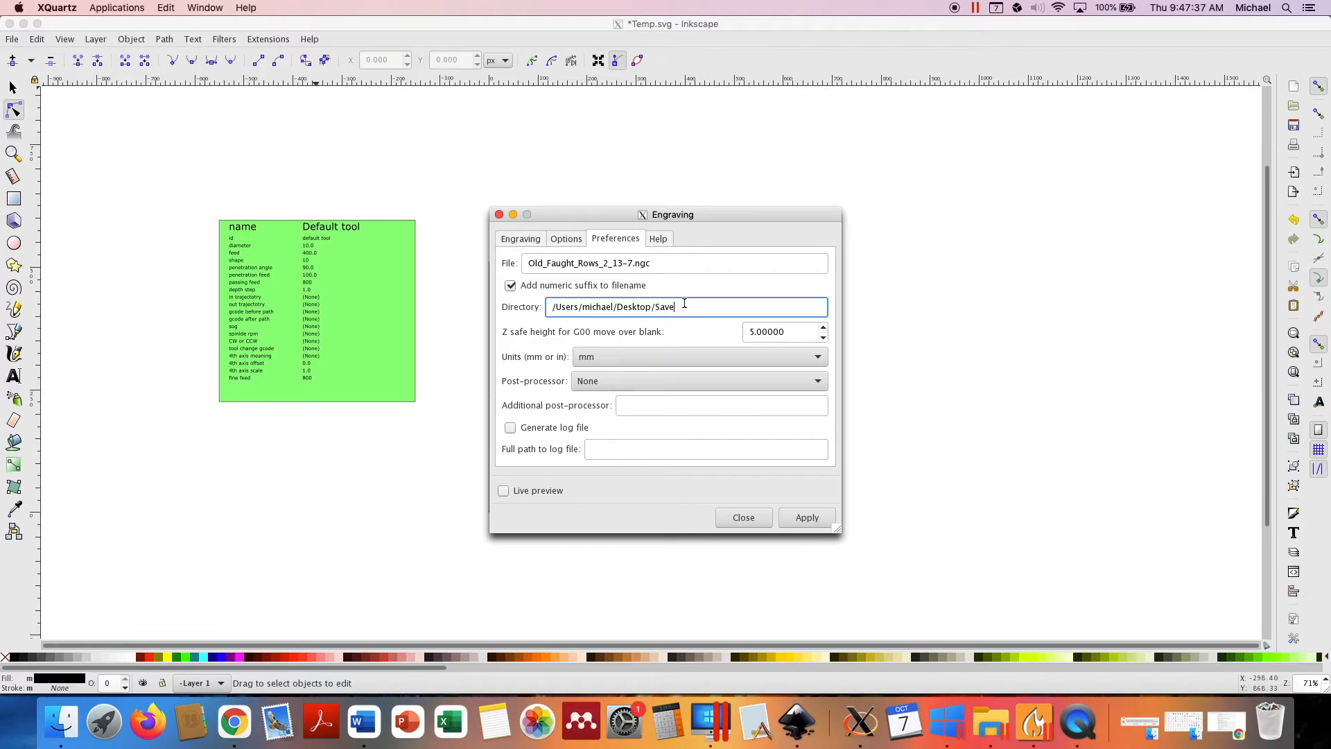
pyautogui.moveTo(676, 308); pyautogui.dragTo(543, 307)
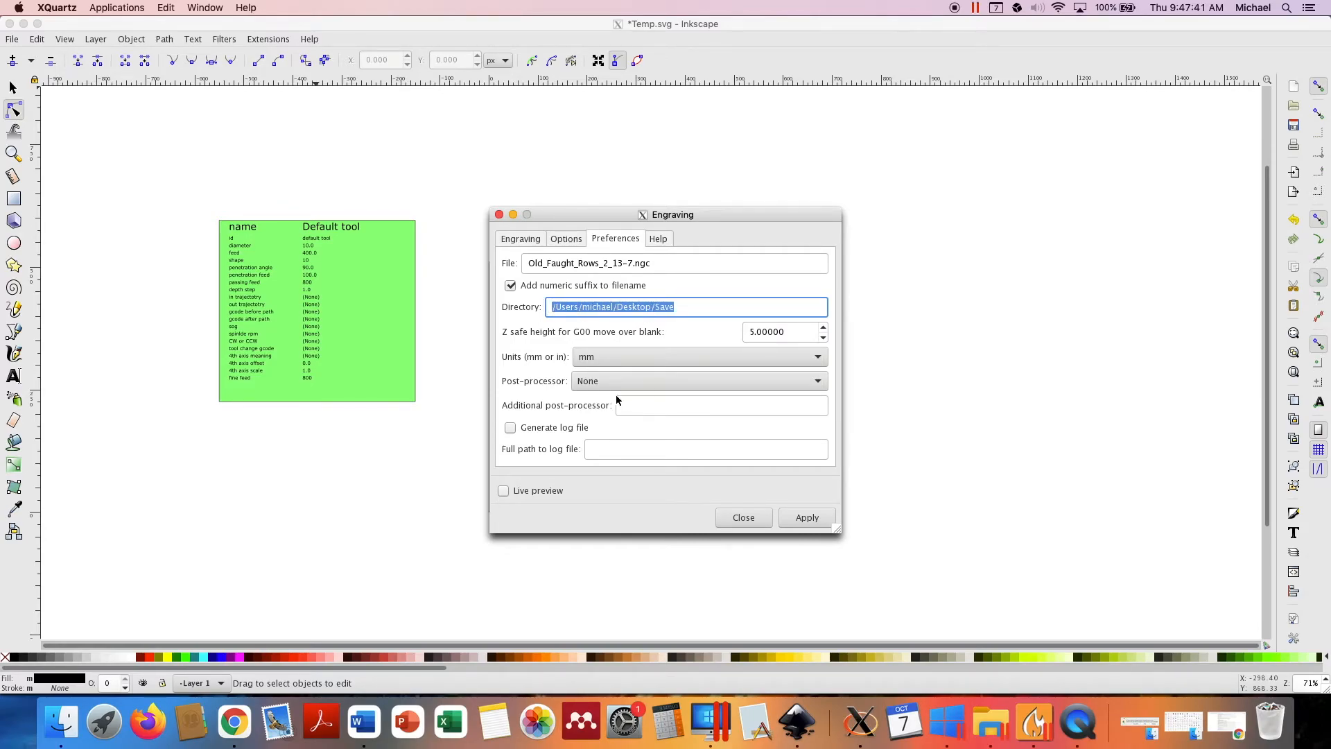
pyautogui.click(683, 305)
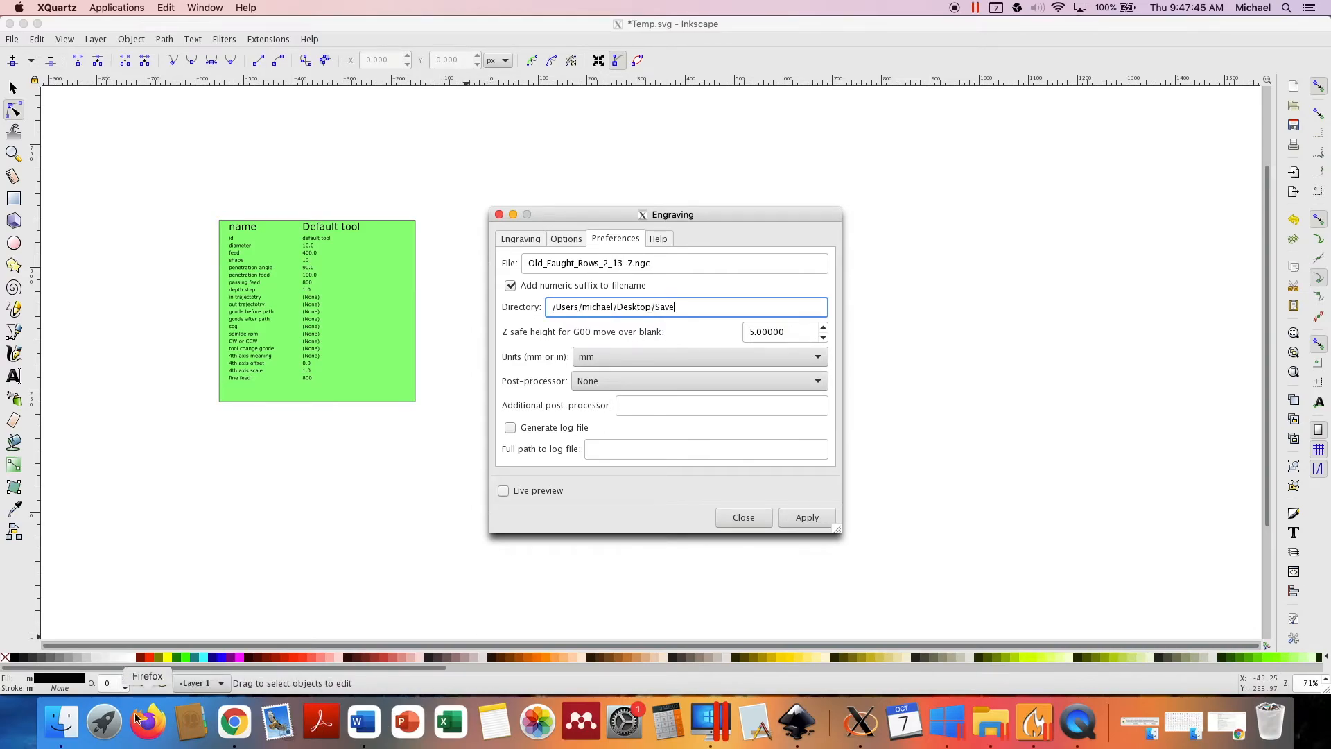
# Switch to Finder and copy the pathname of the Little_C5 folder inside Desktop/Save.
pyautogui.click(53, 721)
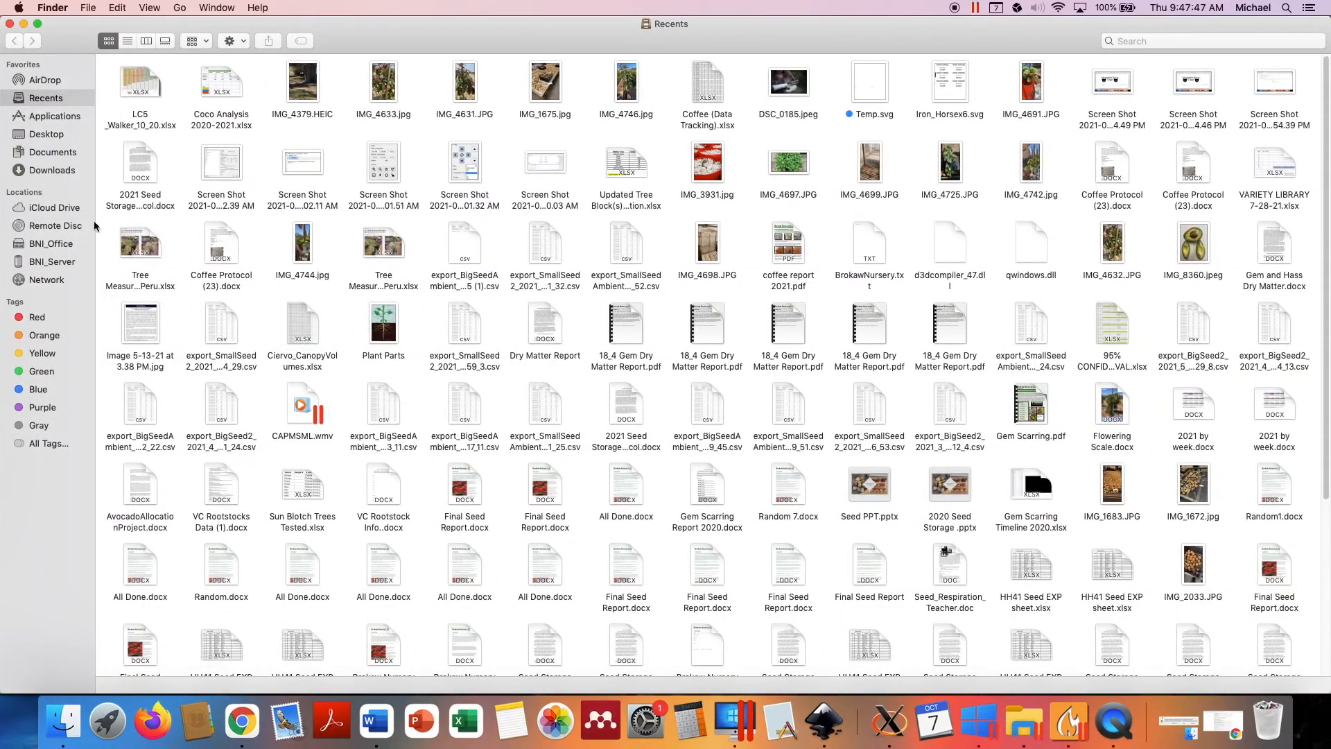
pyautogui.click(46, 136)
pyautogui.click(135, 199)
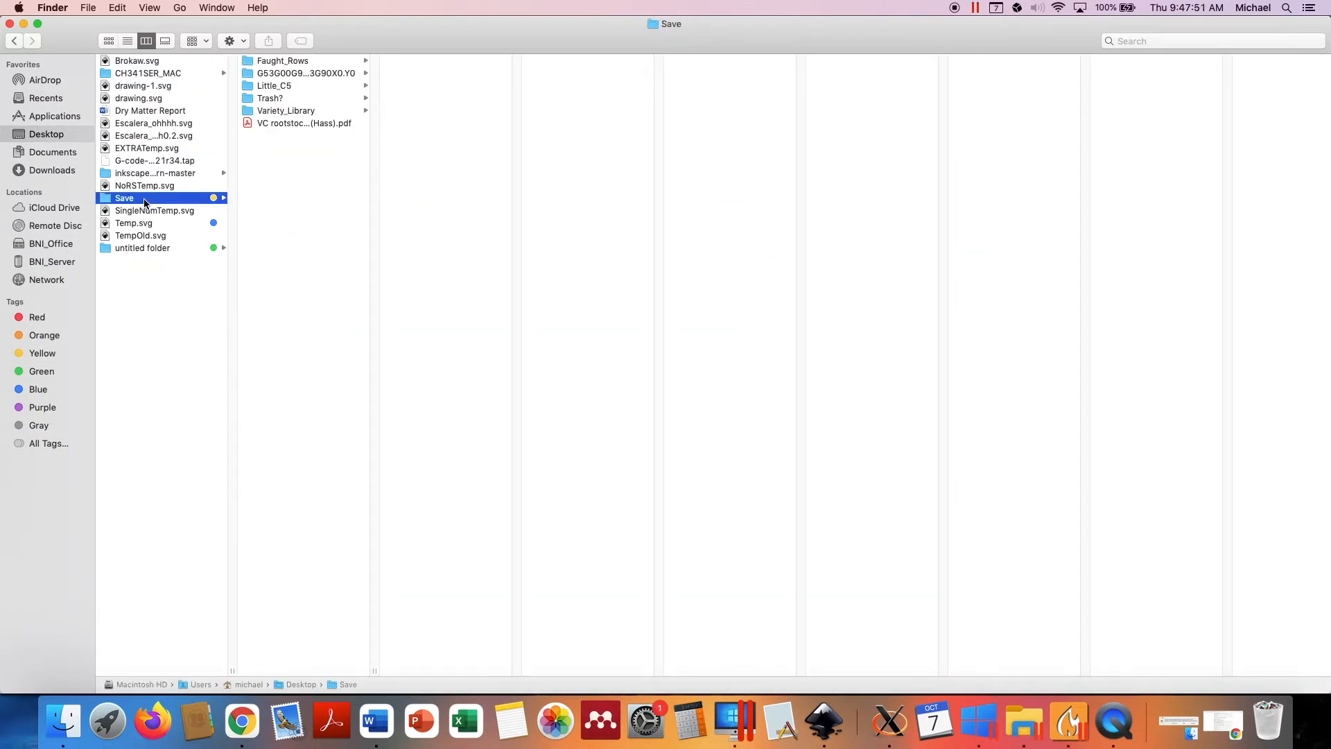
pyautogui.click(286, 86)
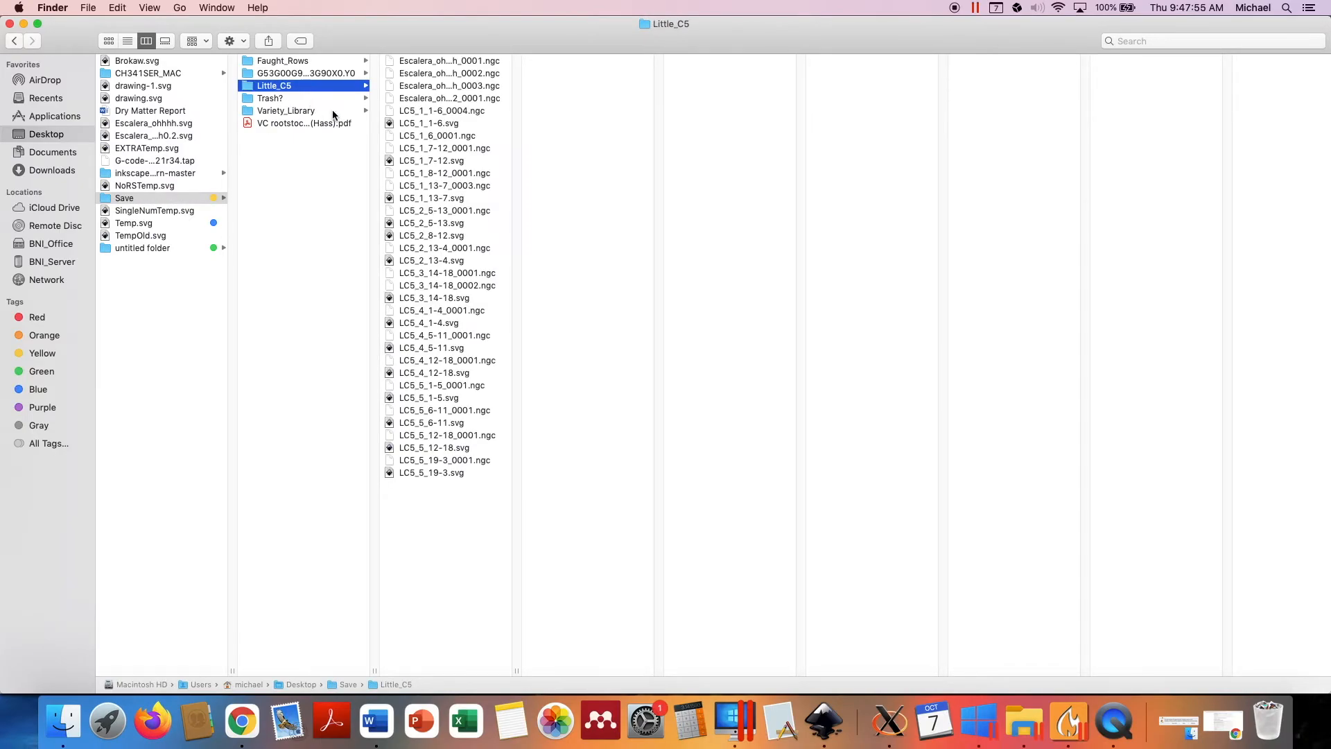
pyautogui.rightClick(305, 86)
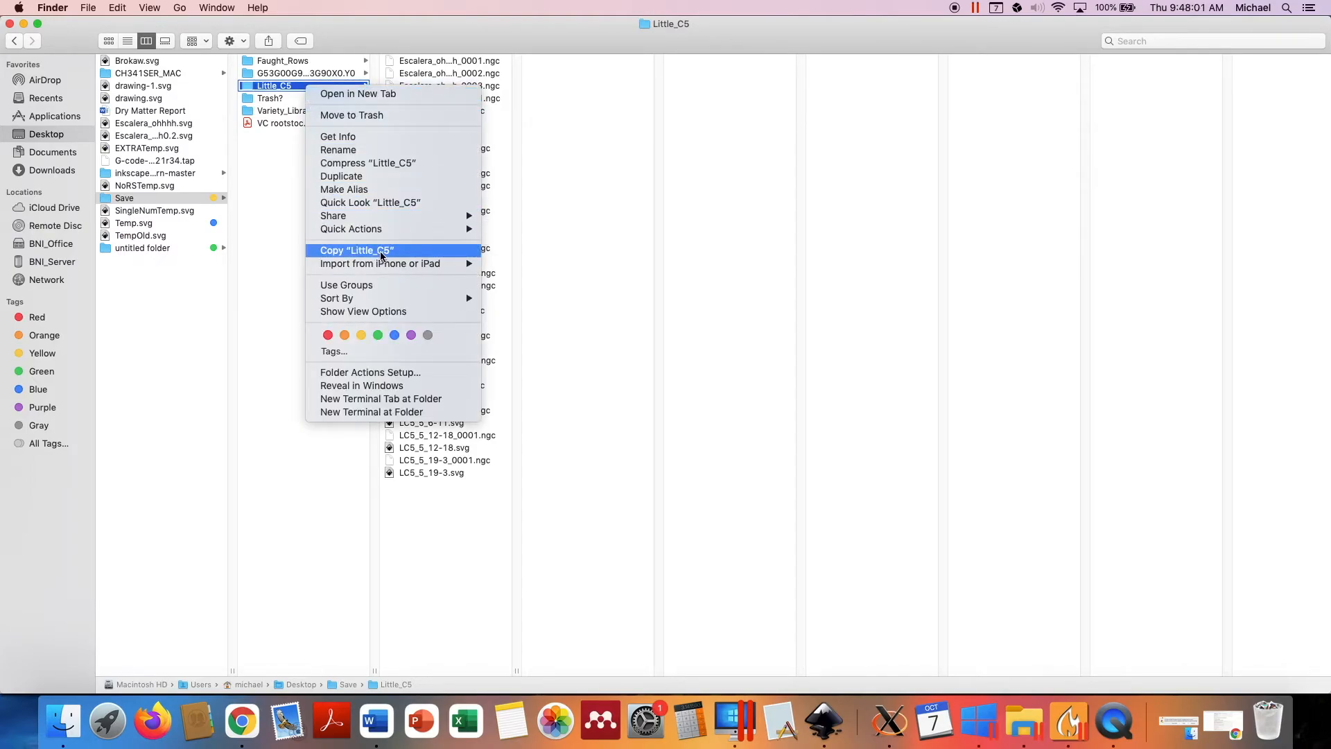
pyautogui.press('alt')
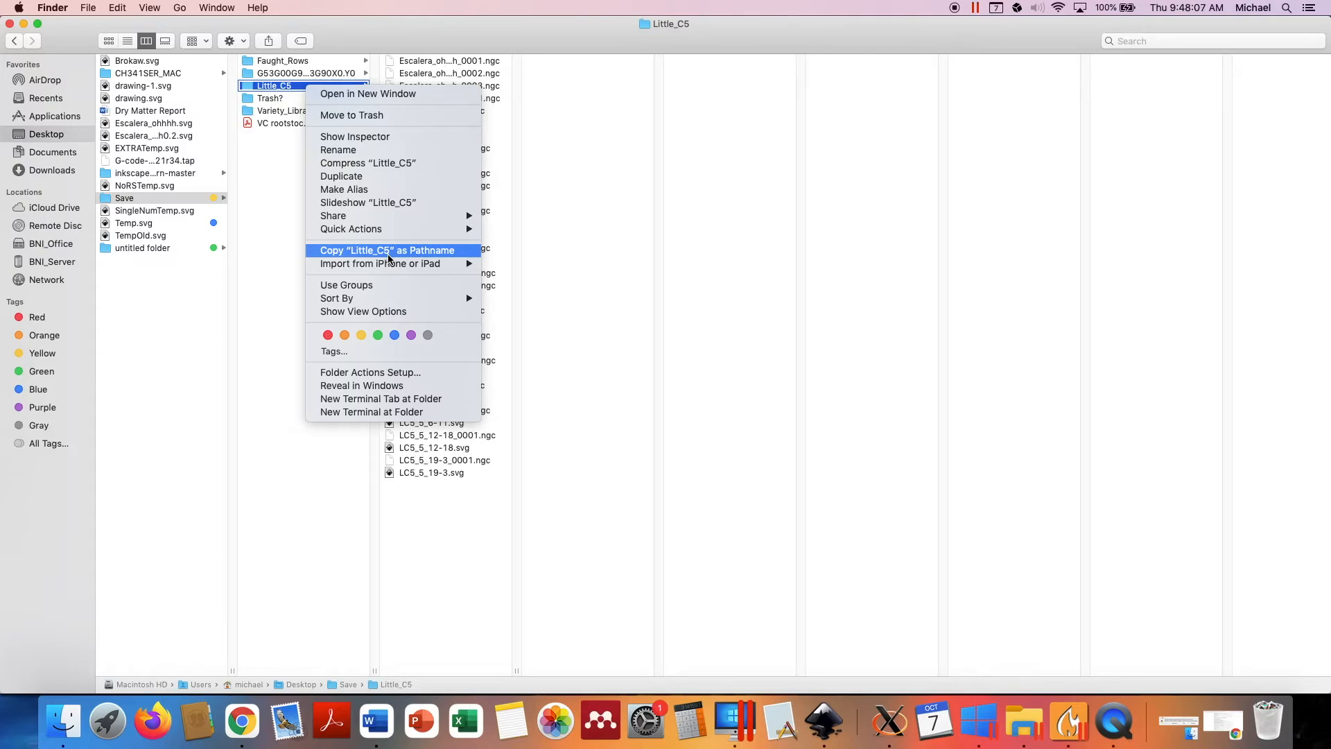
pyautogui.click(389, 257)
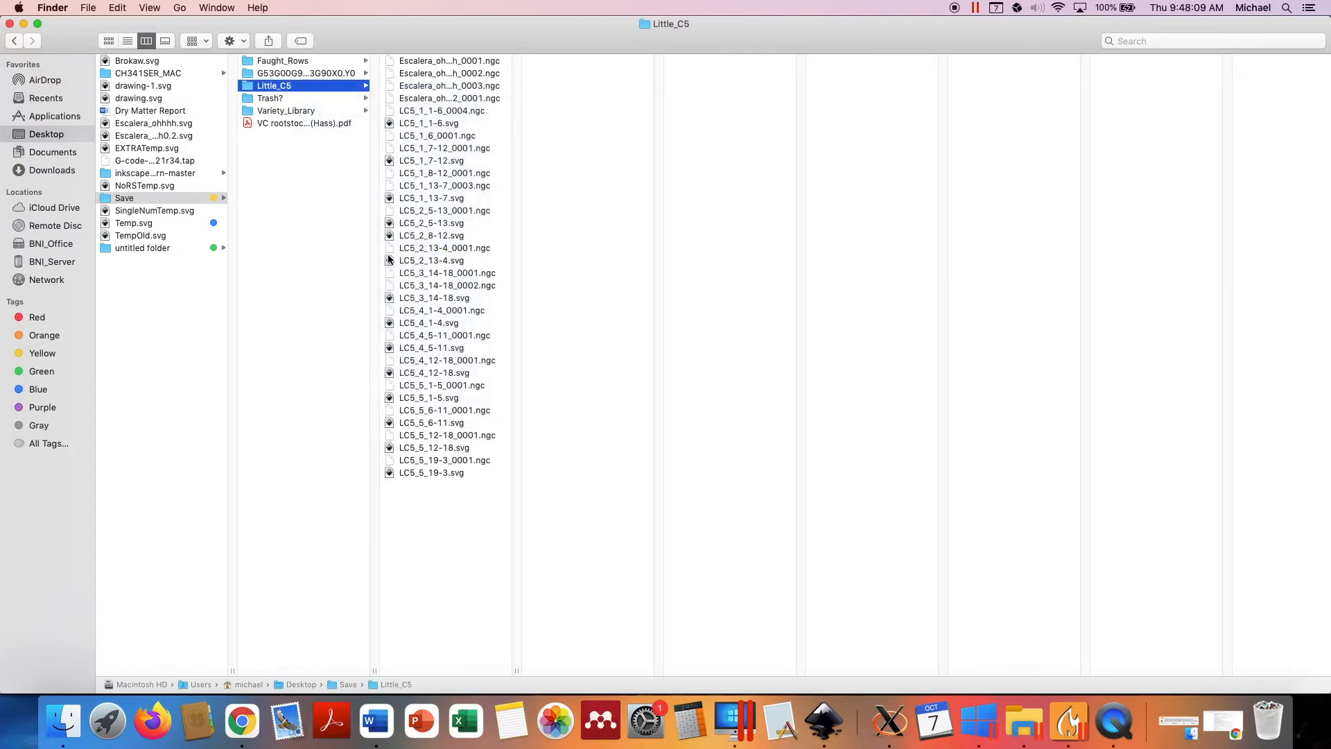
# Return to Inkscape and replace the engraving output directory with the copied path of the Desktop/Save/Little_C5 folder.
pyautogui.click(823, 721)
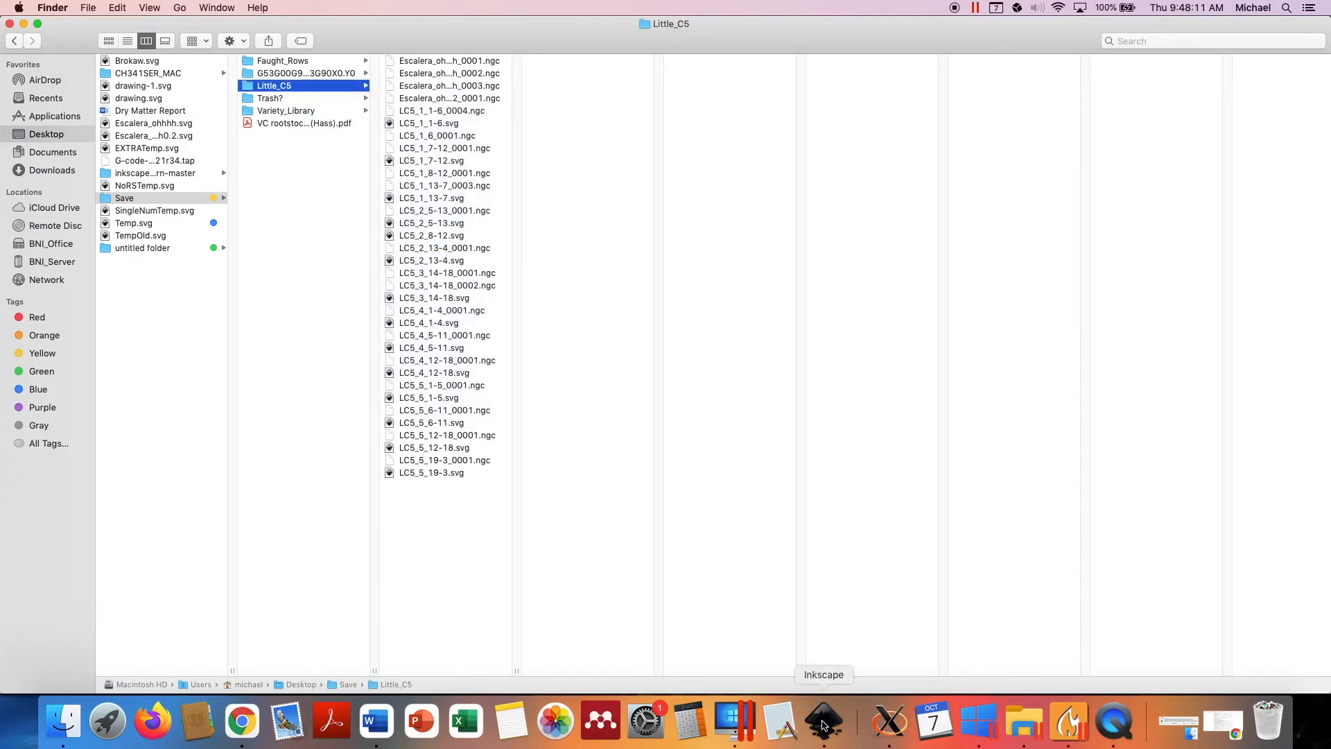
pyautogui.tripleClick(681, 310)
pyautogui.press('BackSpace')
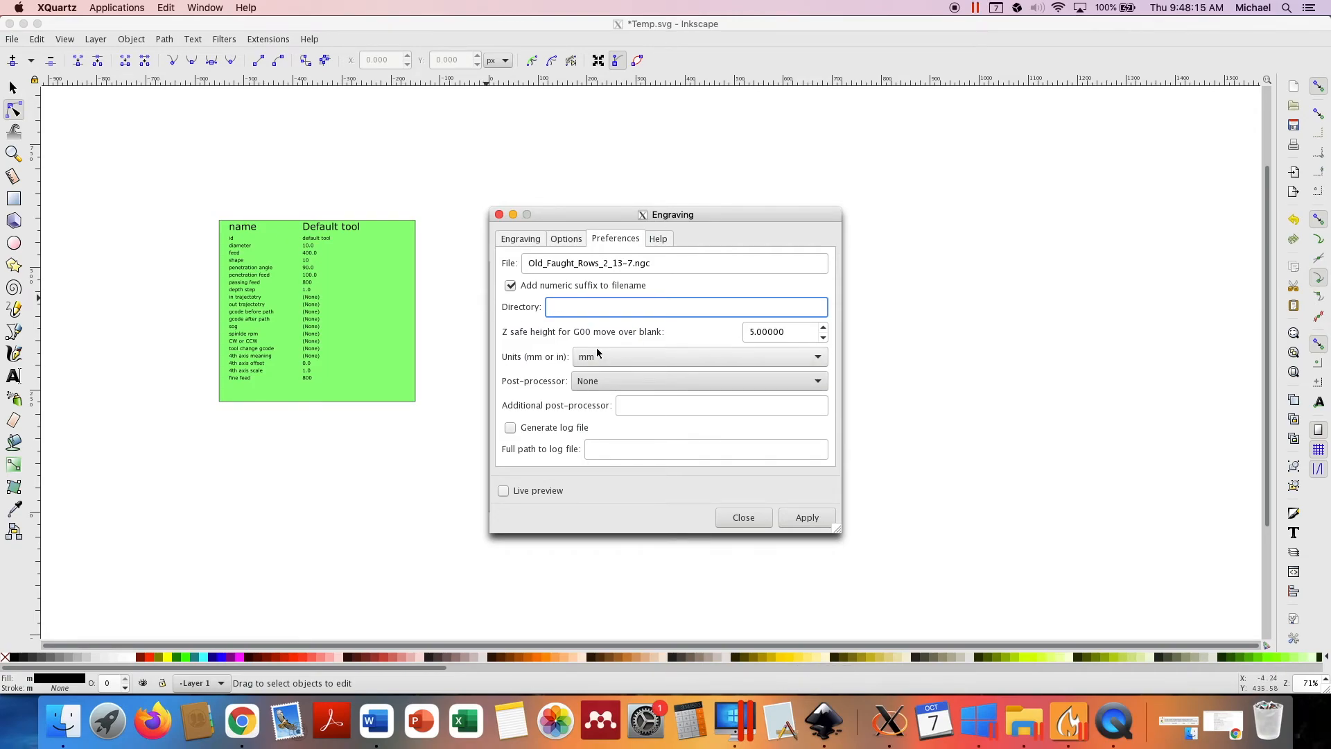
pyautogui.write('/Users/michael/Desktop/Save/Little_C5')
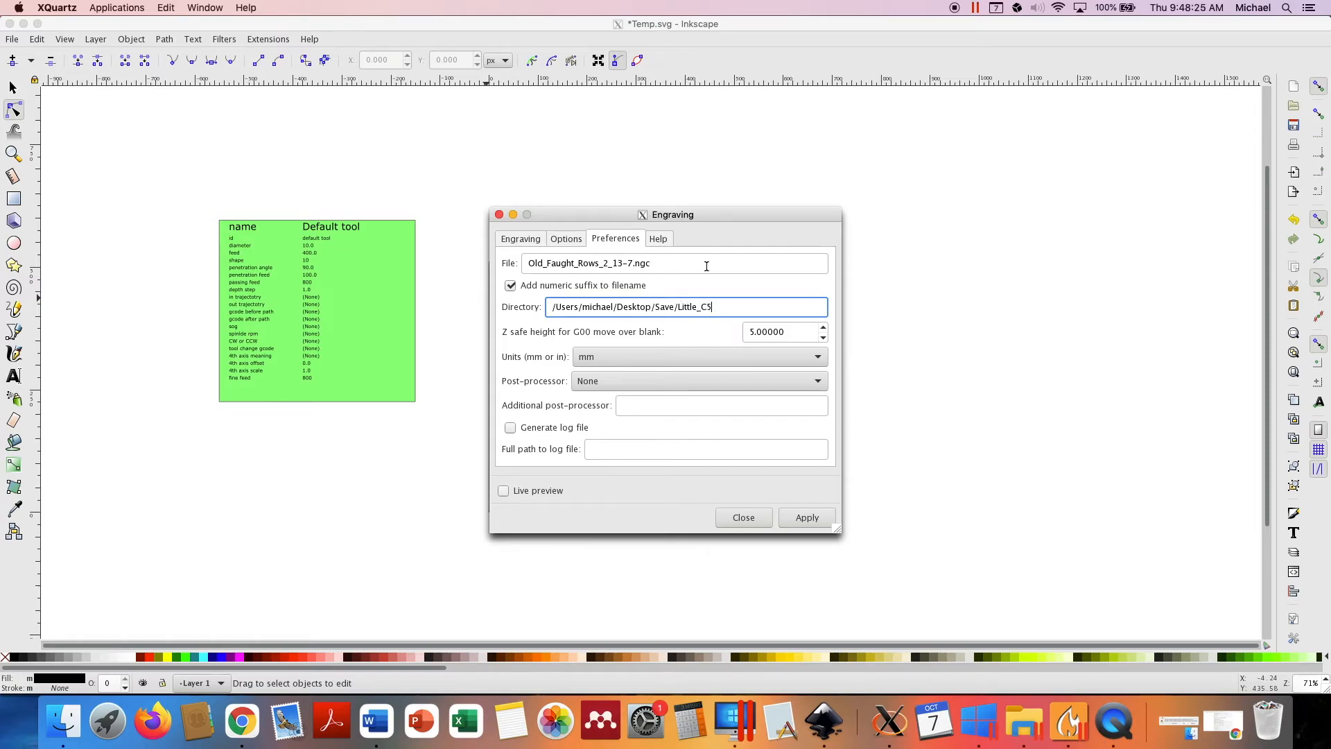
# Check the Engraving dialog's file preferences and go back to its corner, distance and accuracy parameters.
pyautogui.click(518, 240)
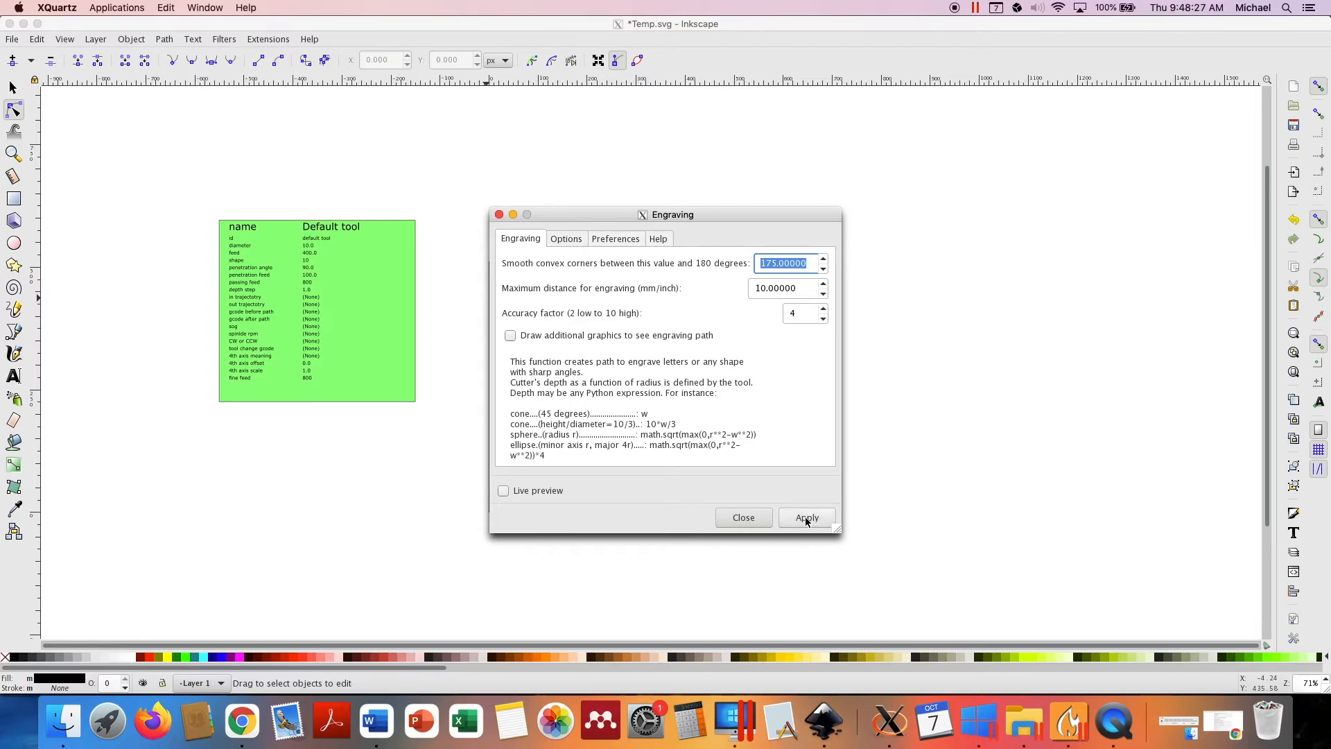
pyautogui.click(616, 240)
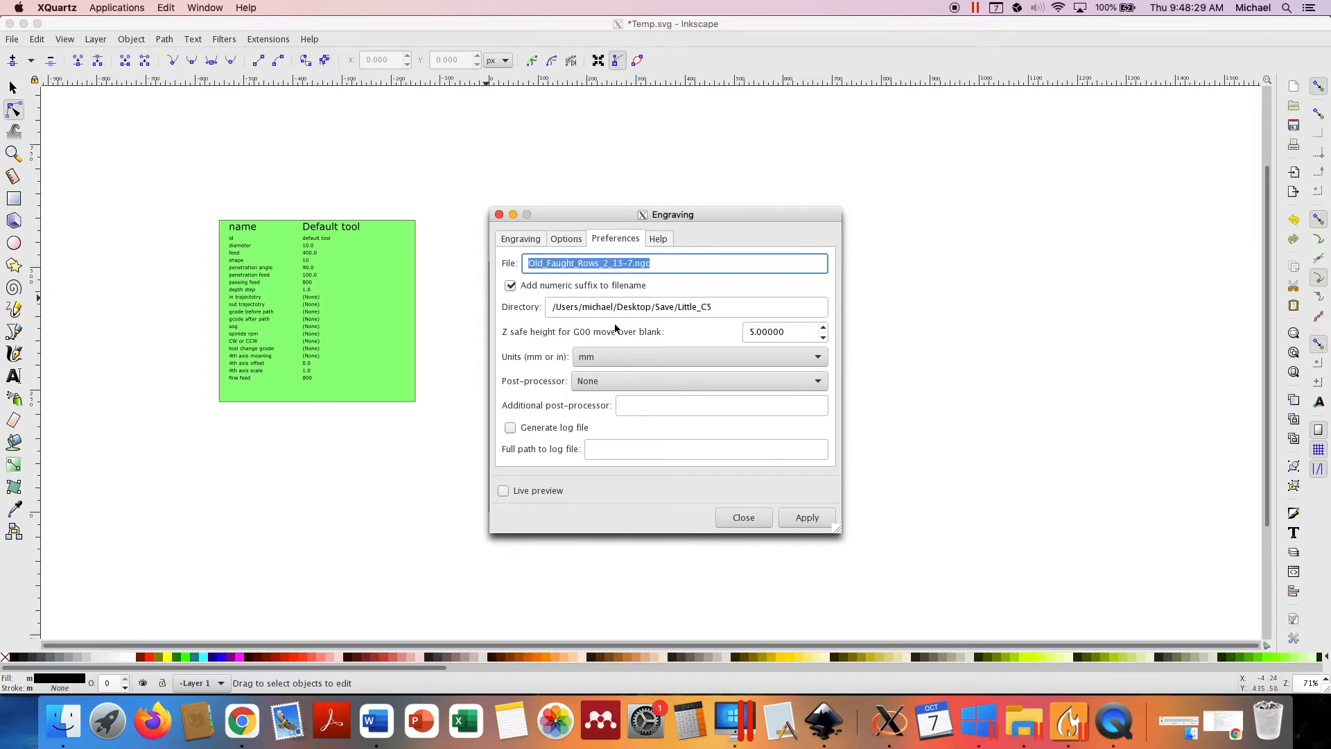
pyautogui.click(525, 239)
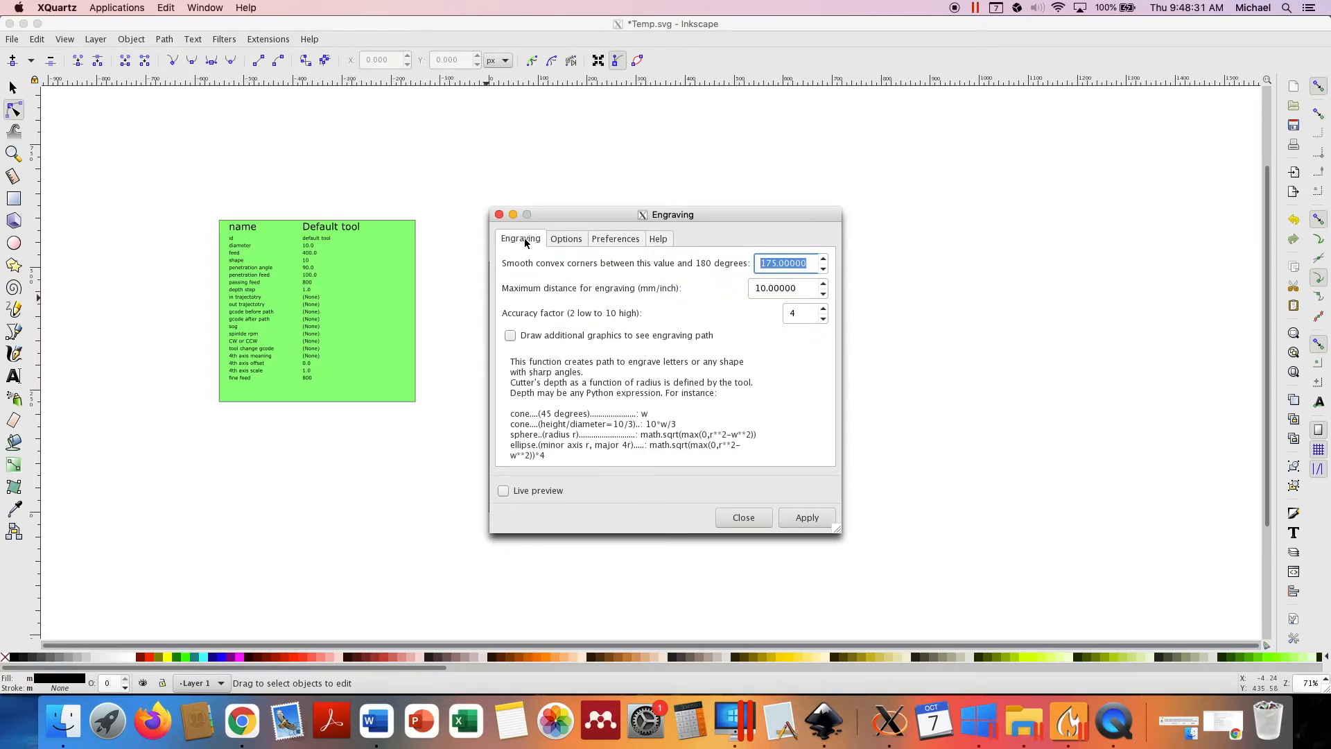
pyautogui.click(594, 243)
pyautogui.click(806, 516)
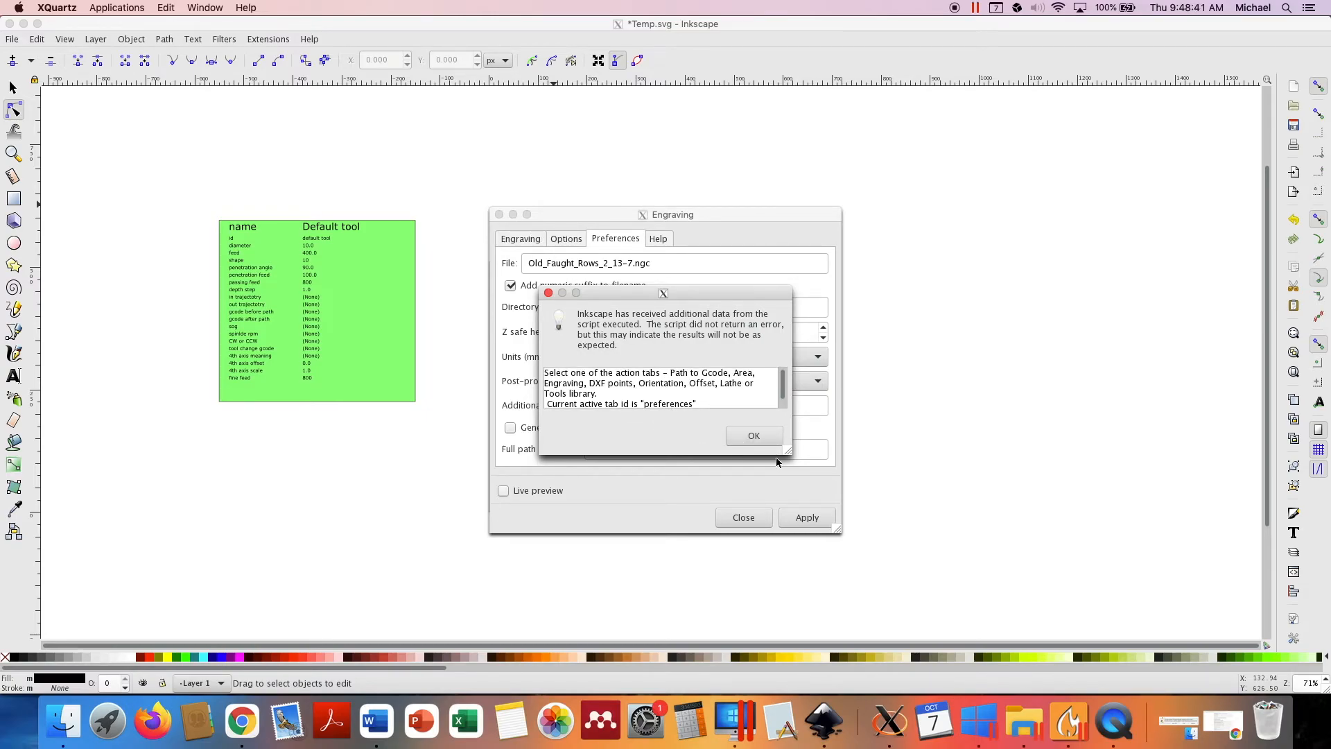
pyautogui.click(756, 434)
pyautogui.click(521, 240)
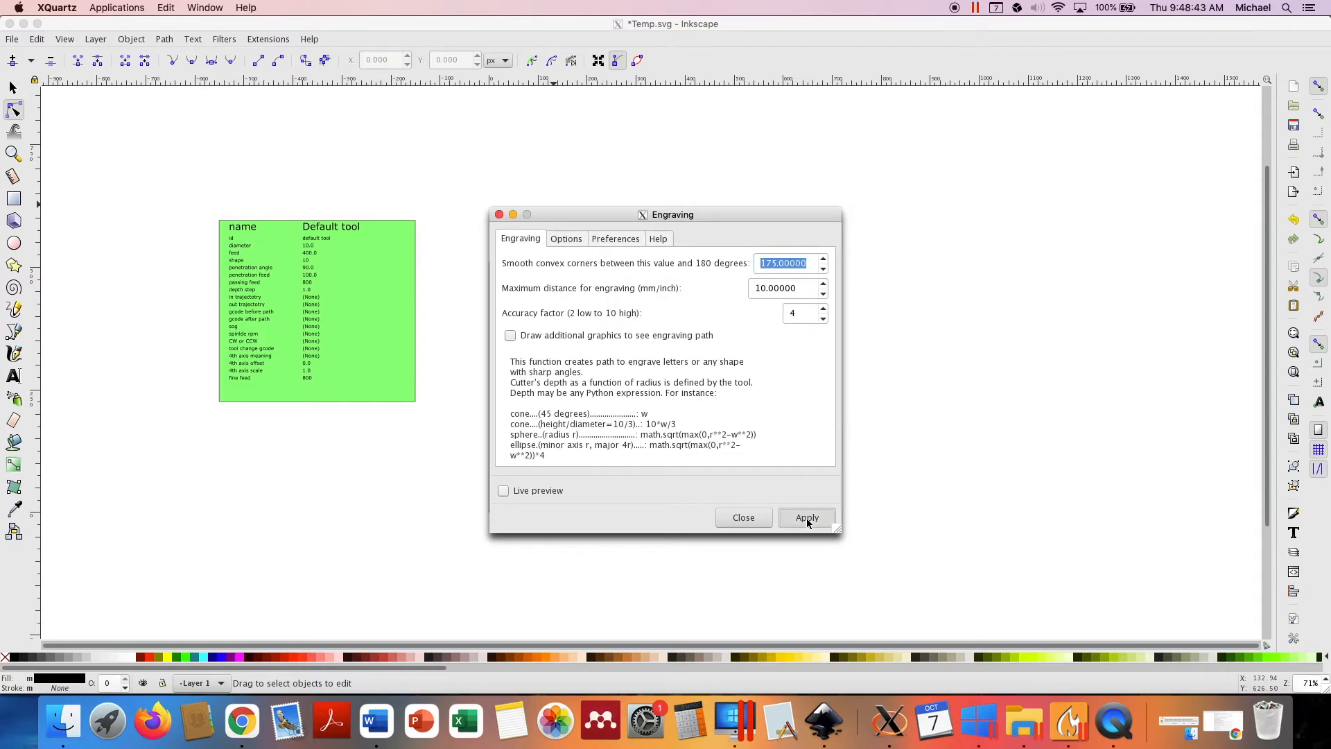
# Generate the engraving G-code for the labels with the current engraving parameters, dismiss the tool-shape notice and close the Engraving dialog.
pyautogui.click(806, 519)
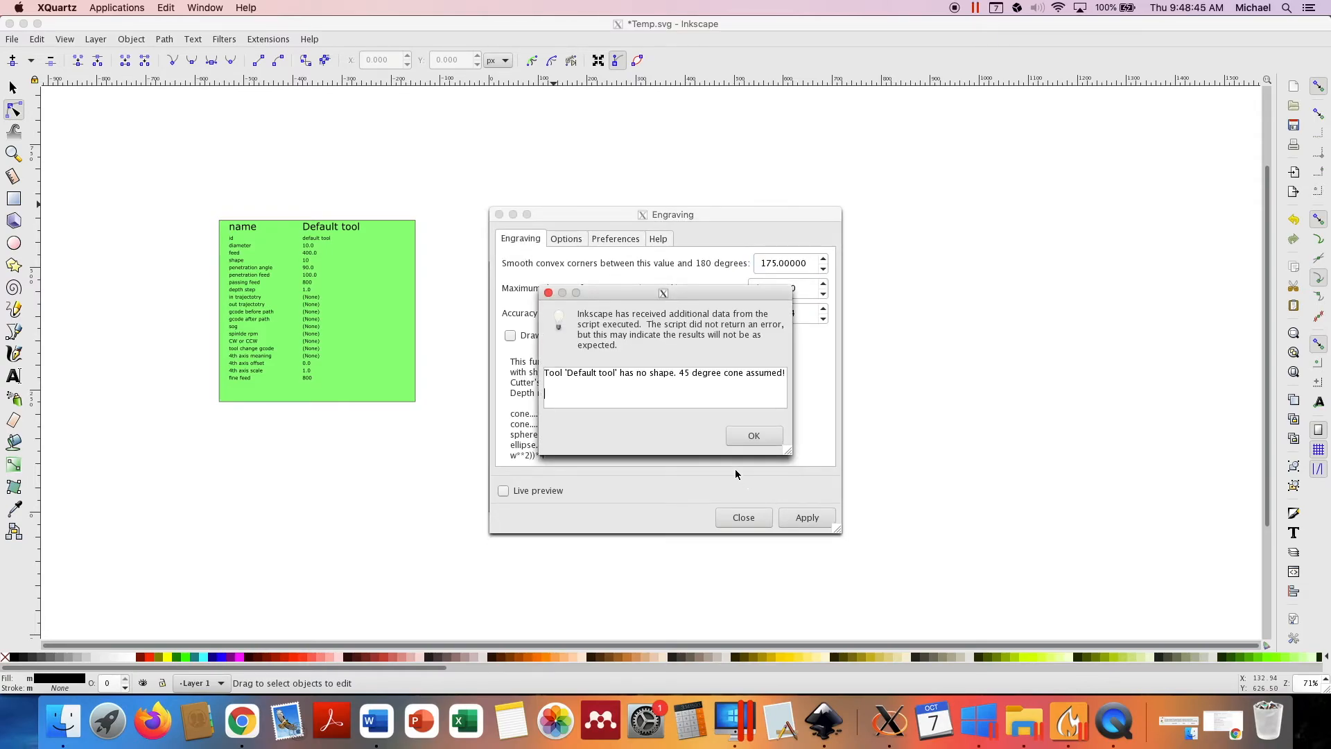
pyautogui.click(773, 435)
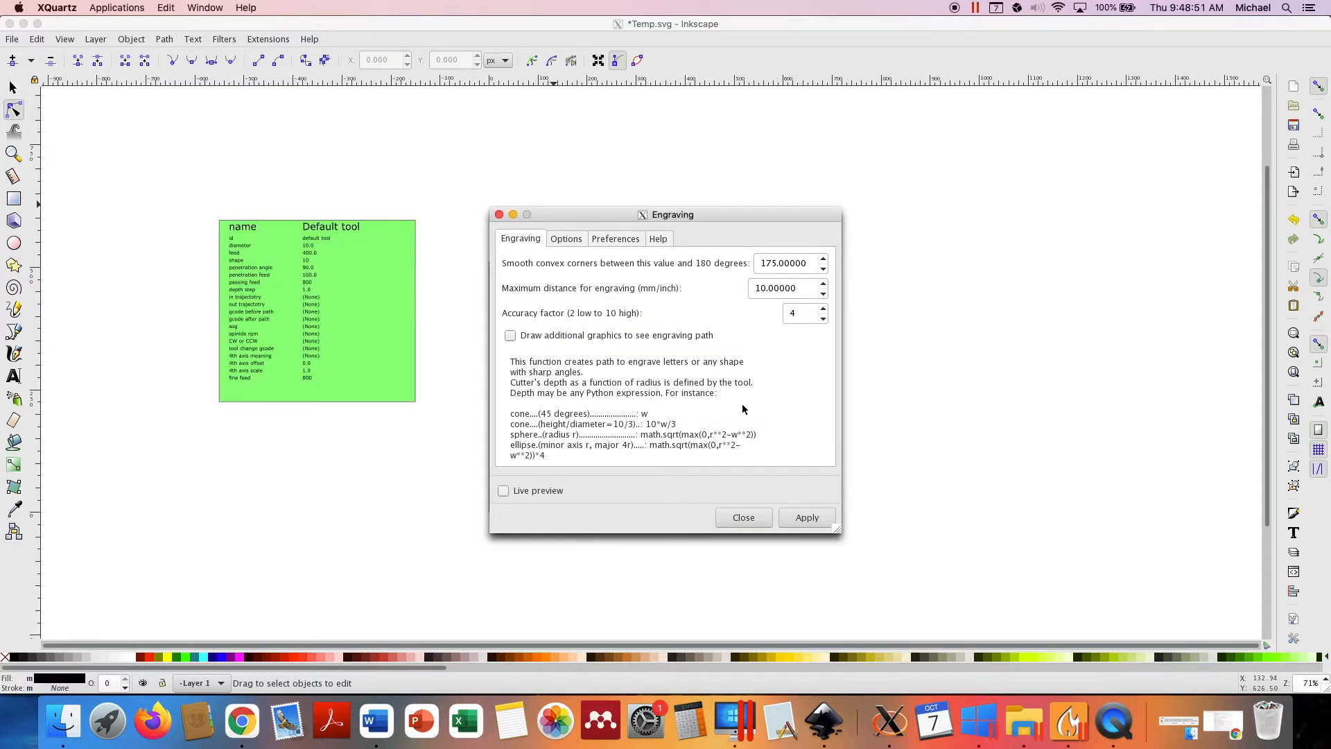
pyautogui.click(757, 519)
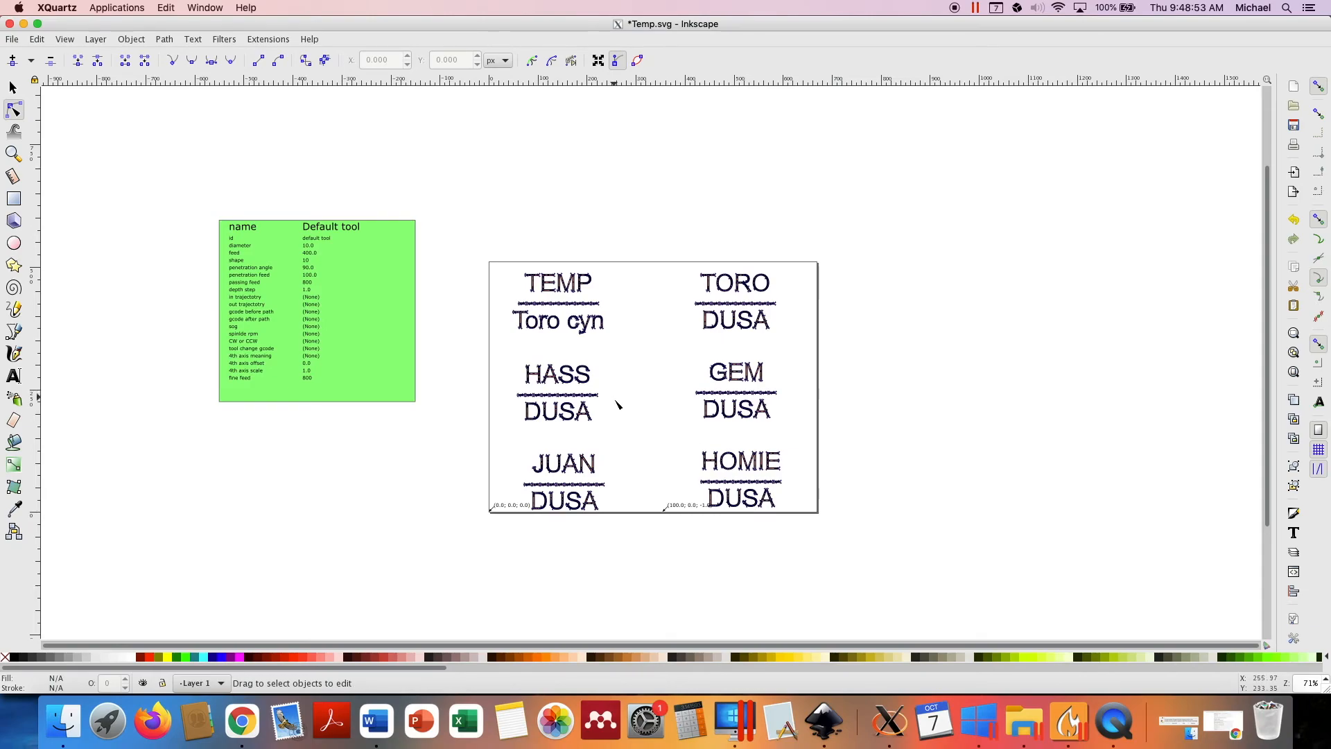
# Examine the generated engraving paths on the HASS / DUSA label up close, including the letter outlines and the divider line.
pyautogui.click(14, 154)
pyautogui.click(560, 378)
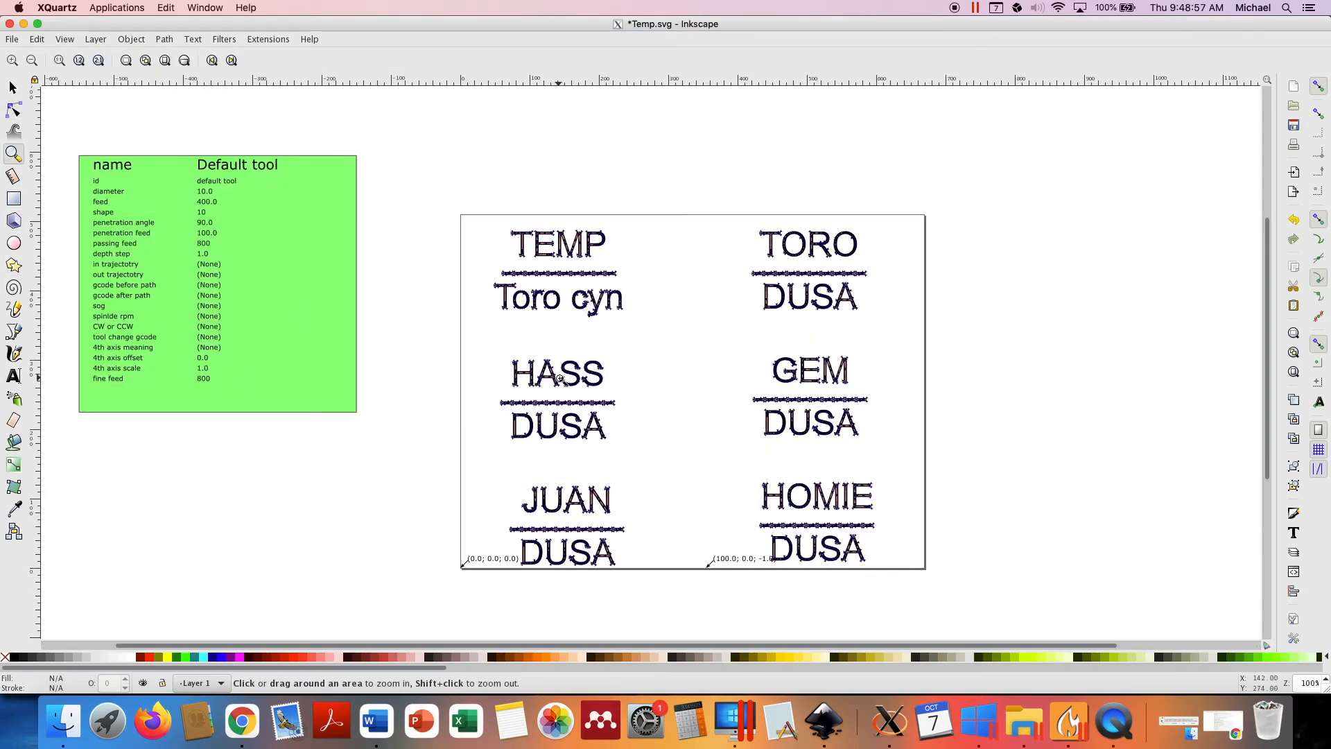
pyautogui.click(559, 378)
pyautogui.click(559, 377)
pyautogui.click(560, 378)
pyautogui.click(560, 379)
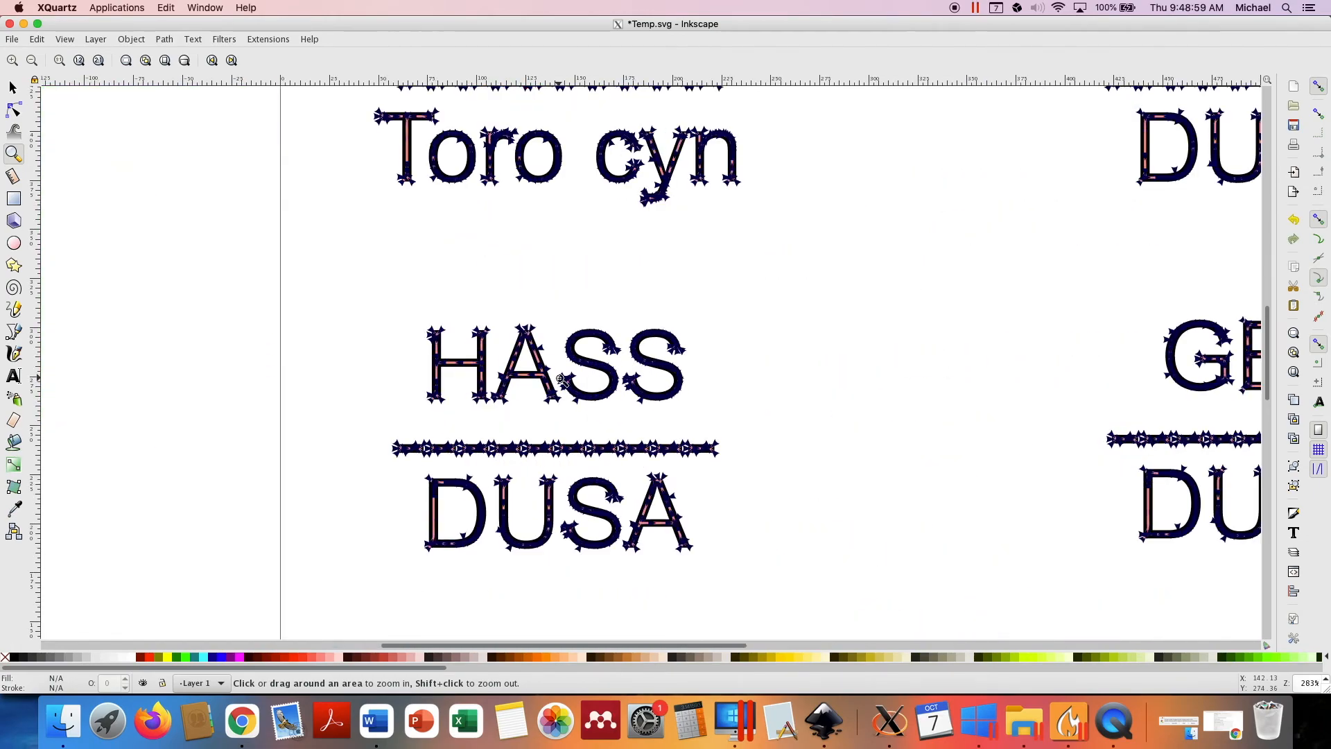
pyautogui.click(560, 378)
pyautogui.click(560, 379)
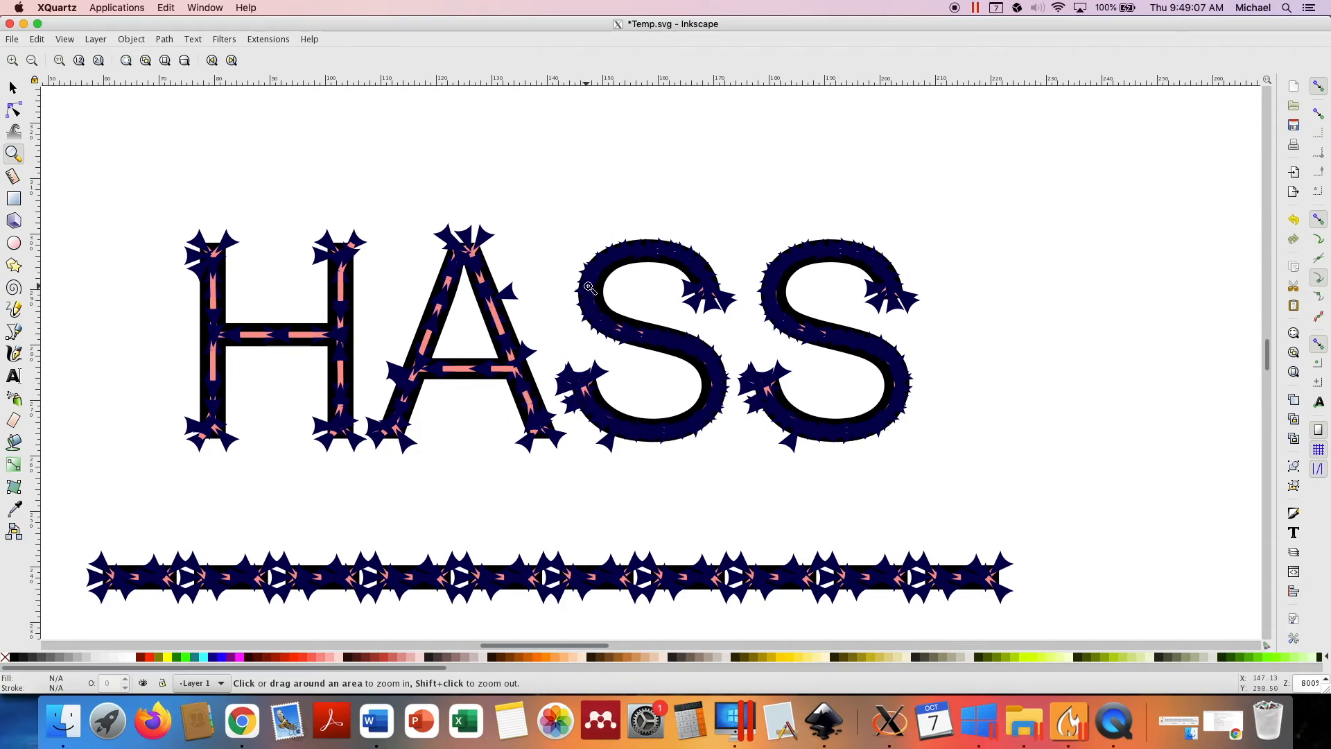
pyautogui.keyDown('shift'); pyautogui.click(655, 515); pyautogui.keyUp('shift')
pyautogui.moveTo(691, 493); pyautogui.dragTo(794, 155)
pyautogui.scroll(5, 783, 243)
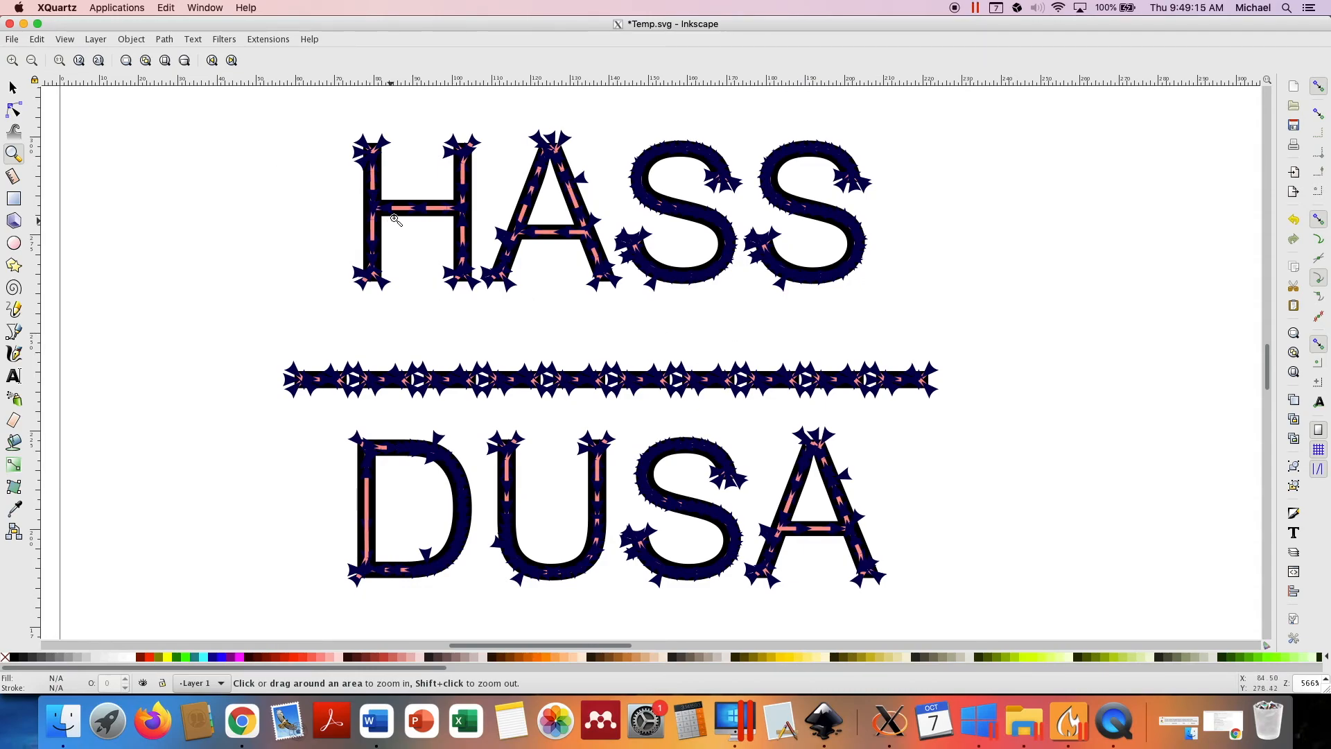
# Switch to Candle and load Old_Faught_Rows_2_13-7_0001.ngc from the Little_C5 folder, discarding changes to the currently open program.
pyautogui.click(734, 721)
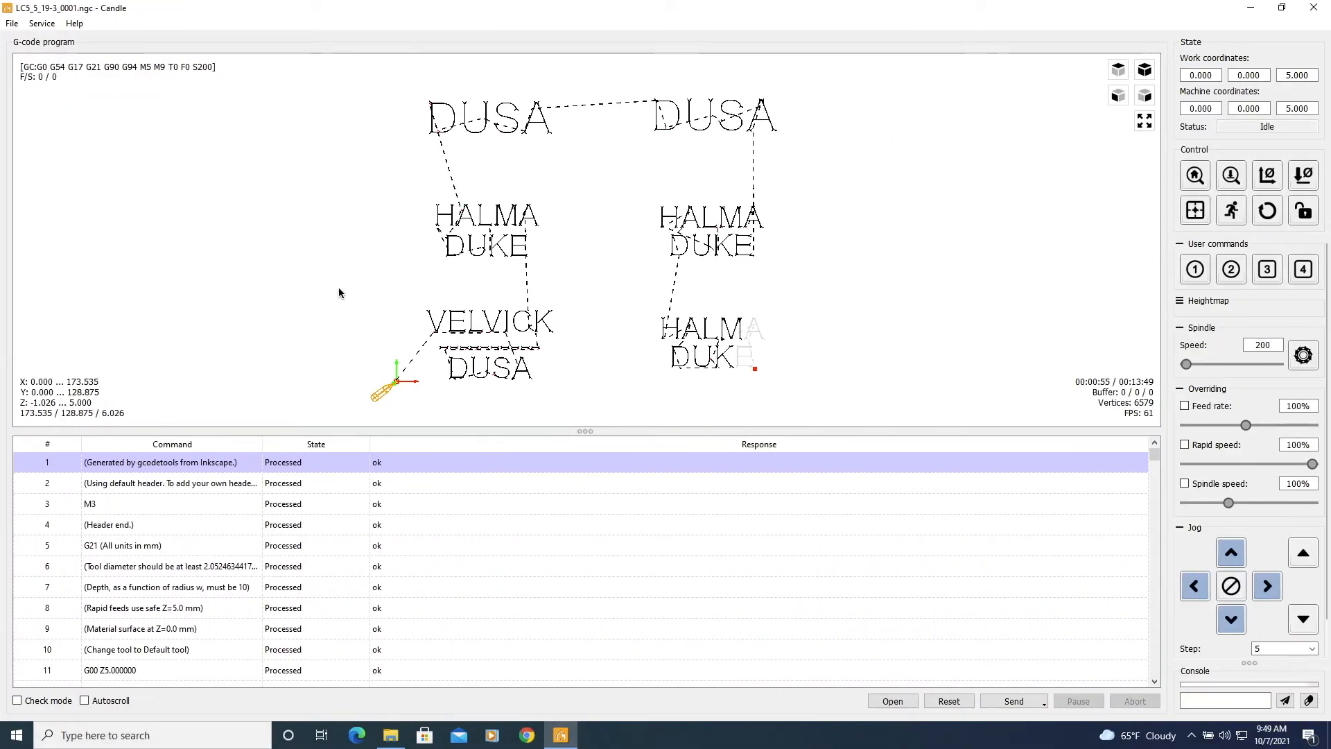
pyautogui.click(895, 701)
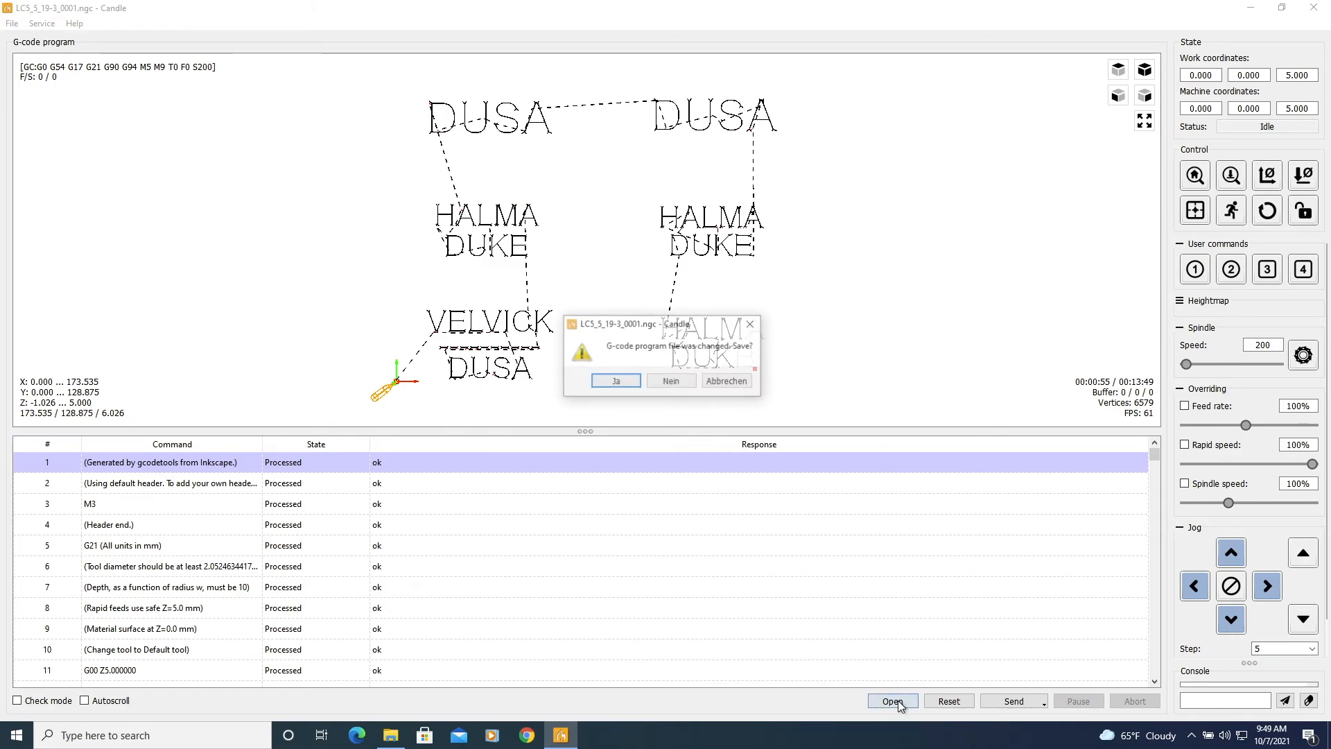
pyautogui.click(671, 382)
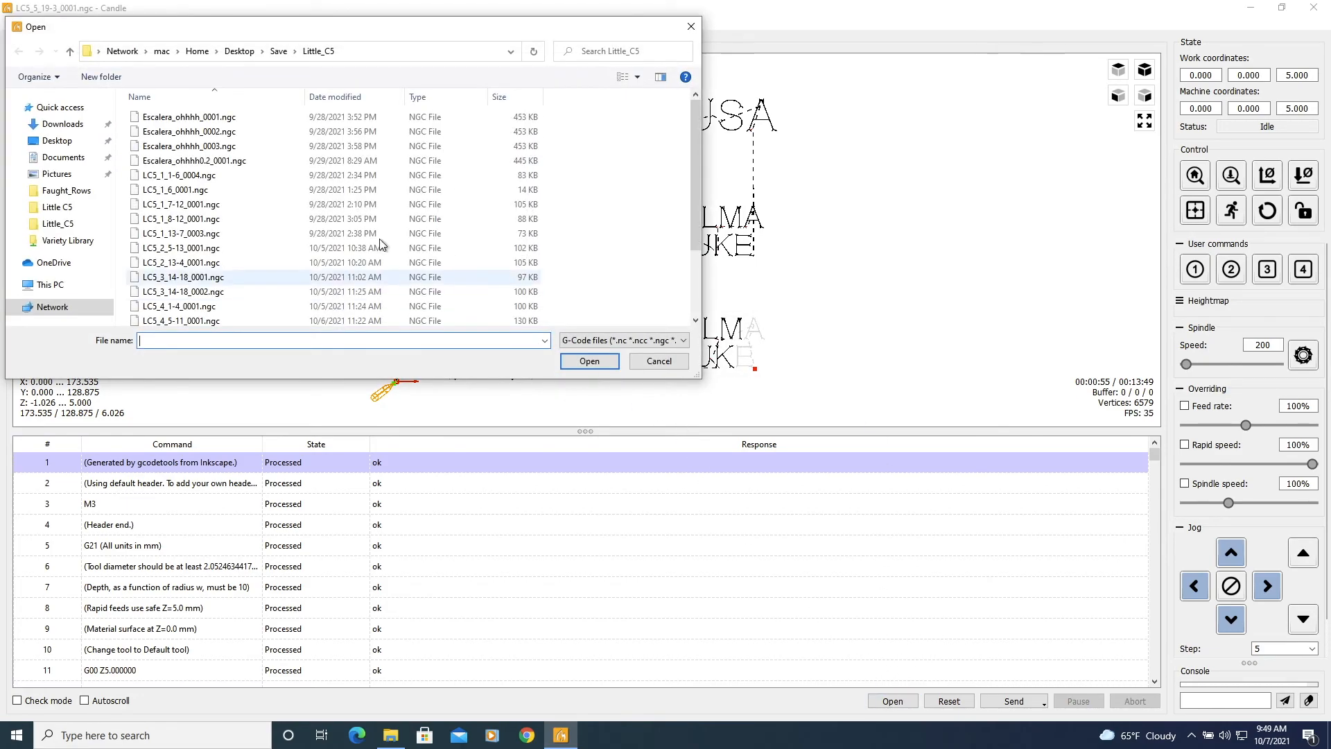
pyautogui.scroll(-2, 244, 229)
pyautogui.click(262, 319)
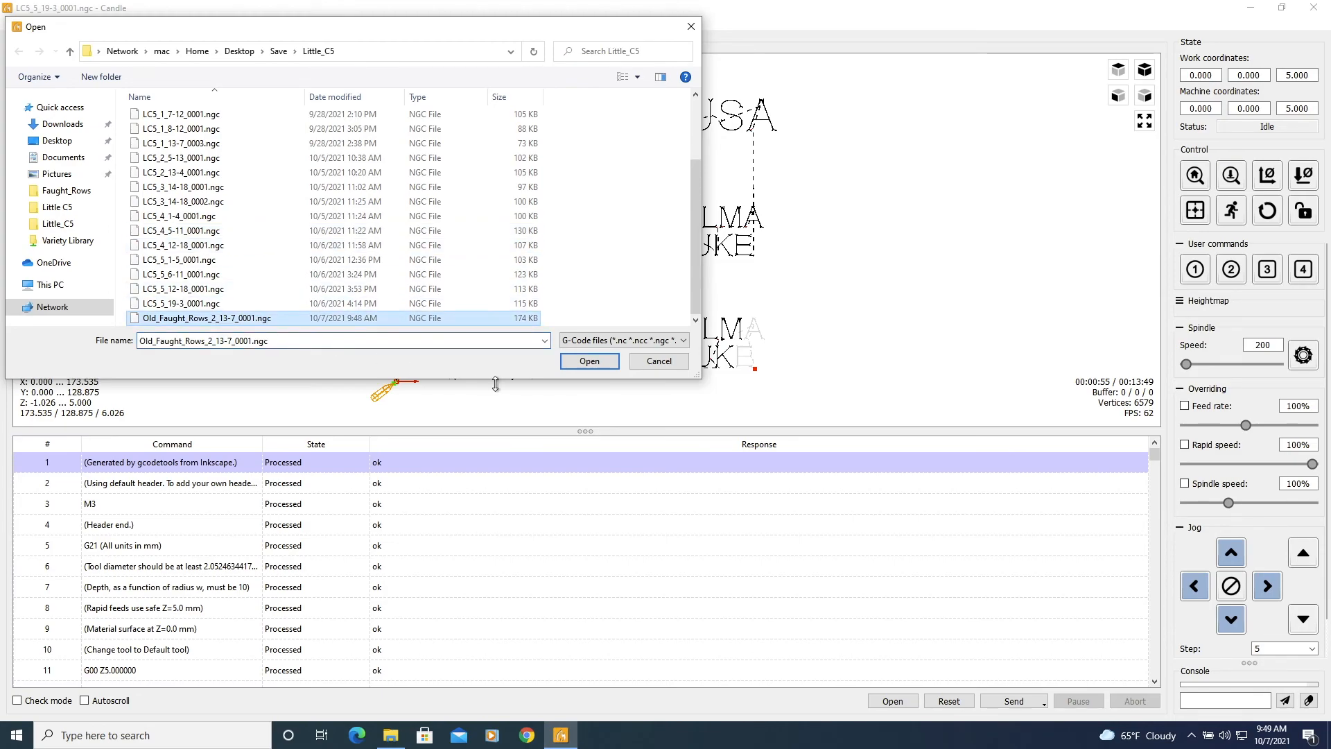
pyautogui.click(588, 362)
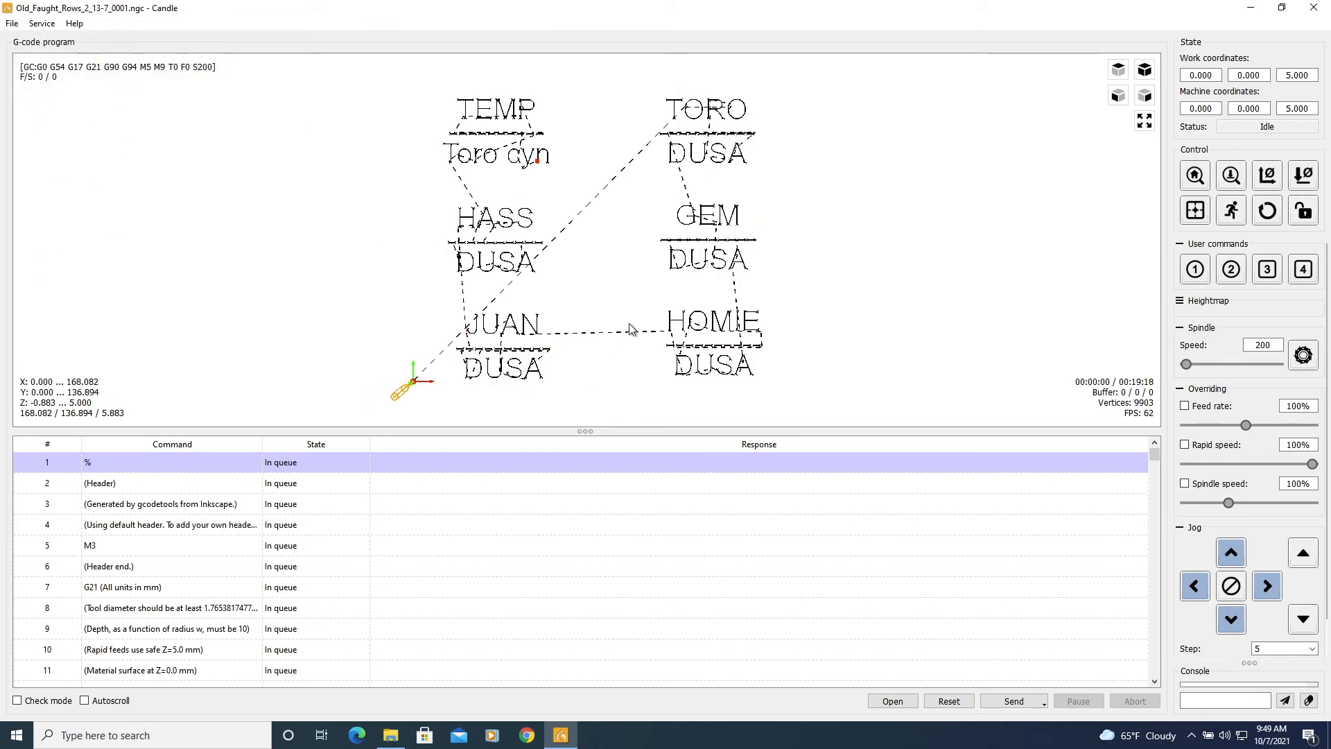